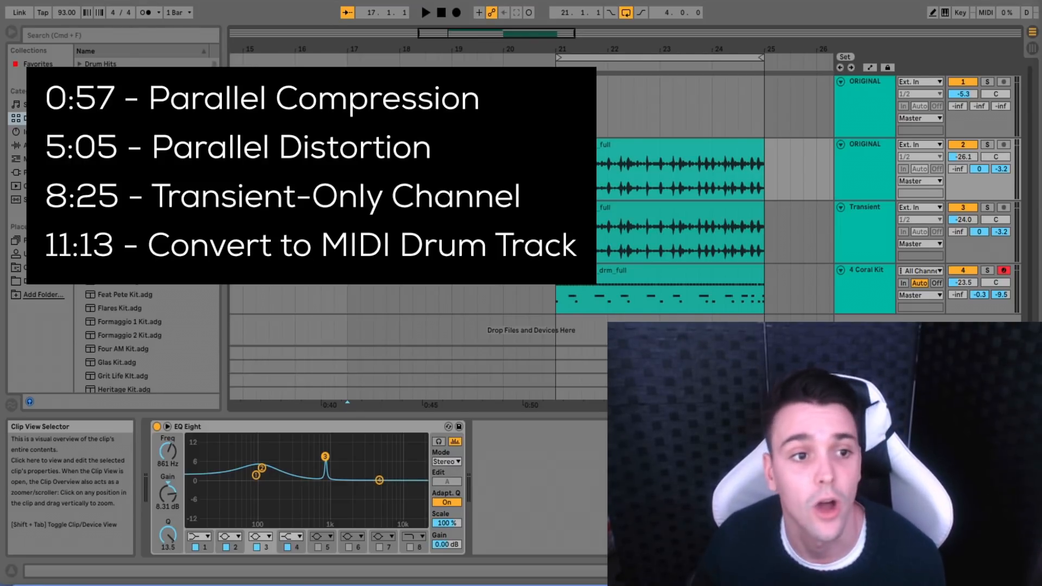
- Play the original drum loop at bar 17 and the processed loop at bar 21 to compare their sound
click(450, 81)
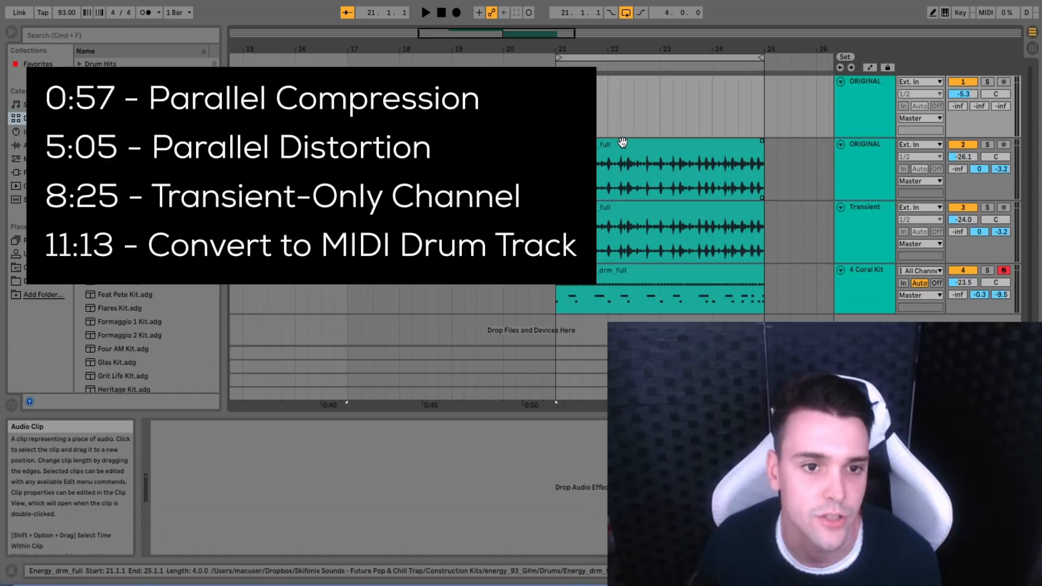
click(348, 168)
scroll(507, 34, left, 1)
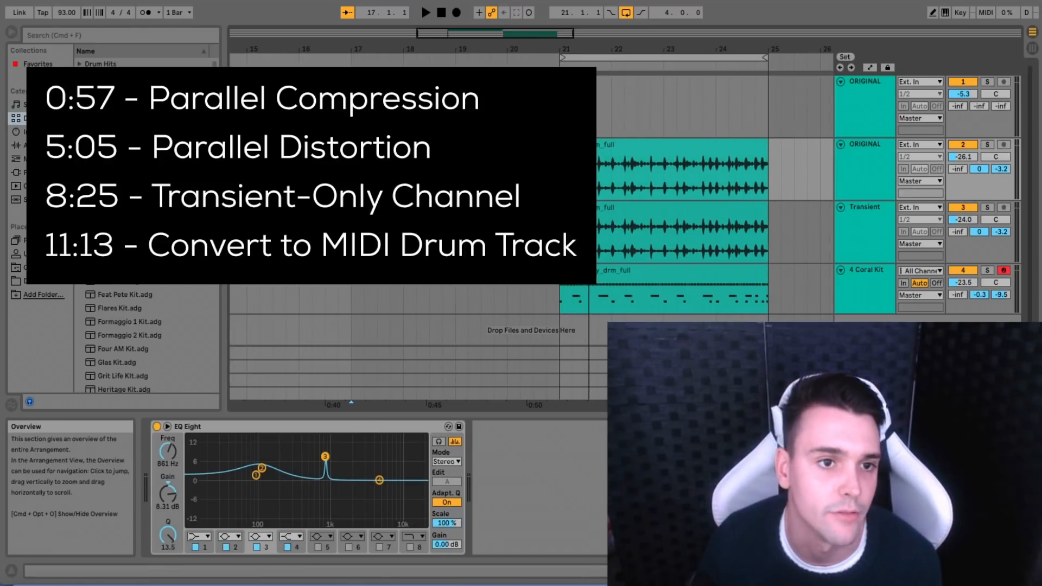
key(space)
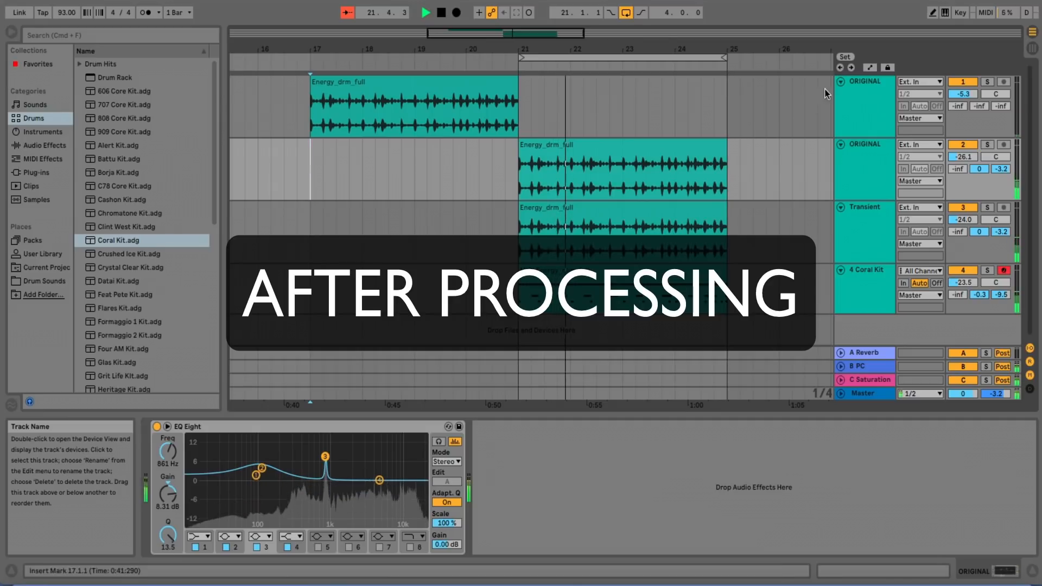
drag(547, 30, 538, 42)
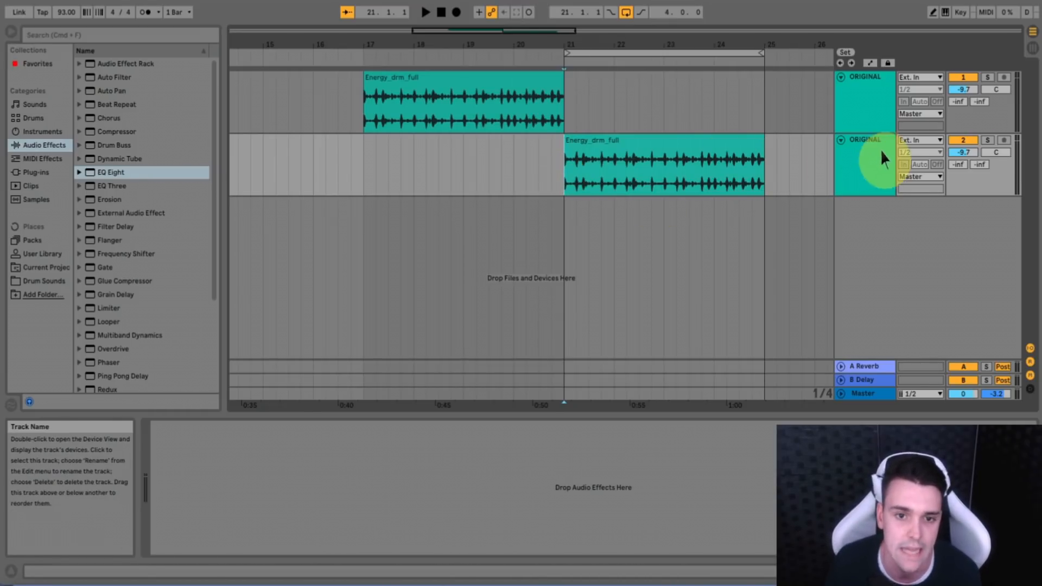
click(856, 144)
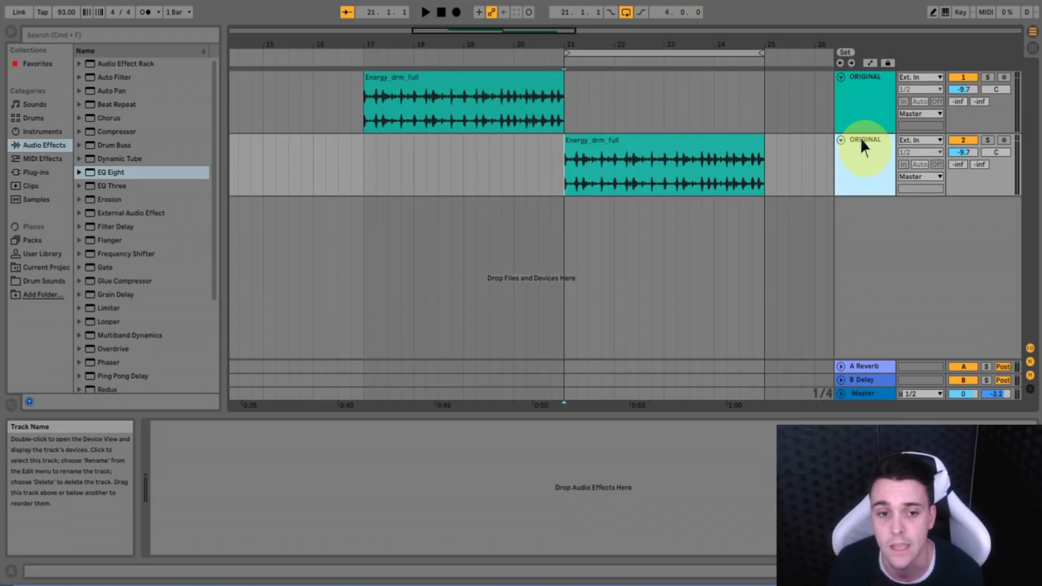
click(860, 137)
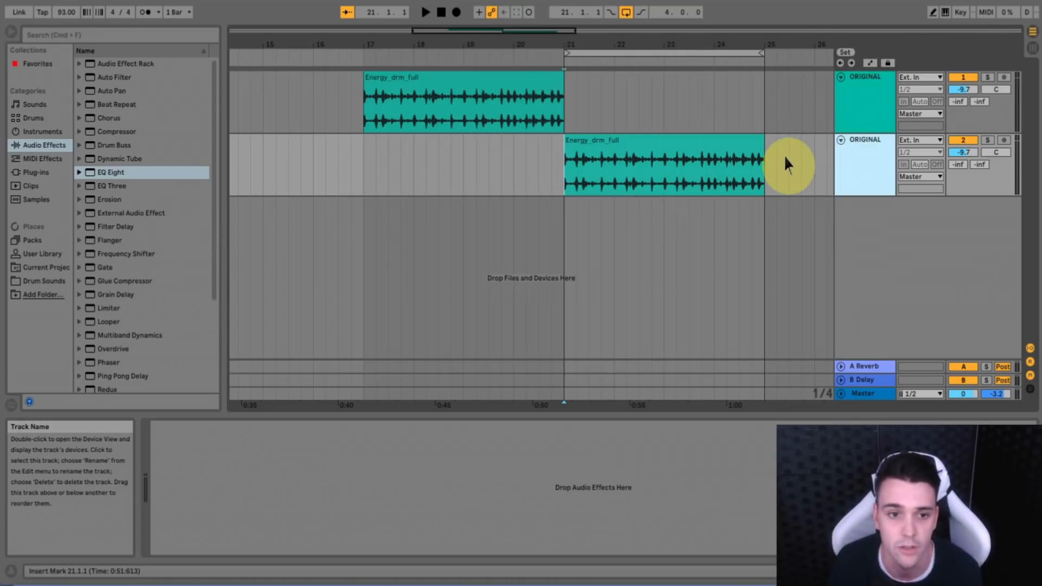
drag(553, 29, 542, 31)
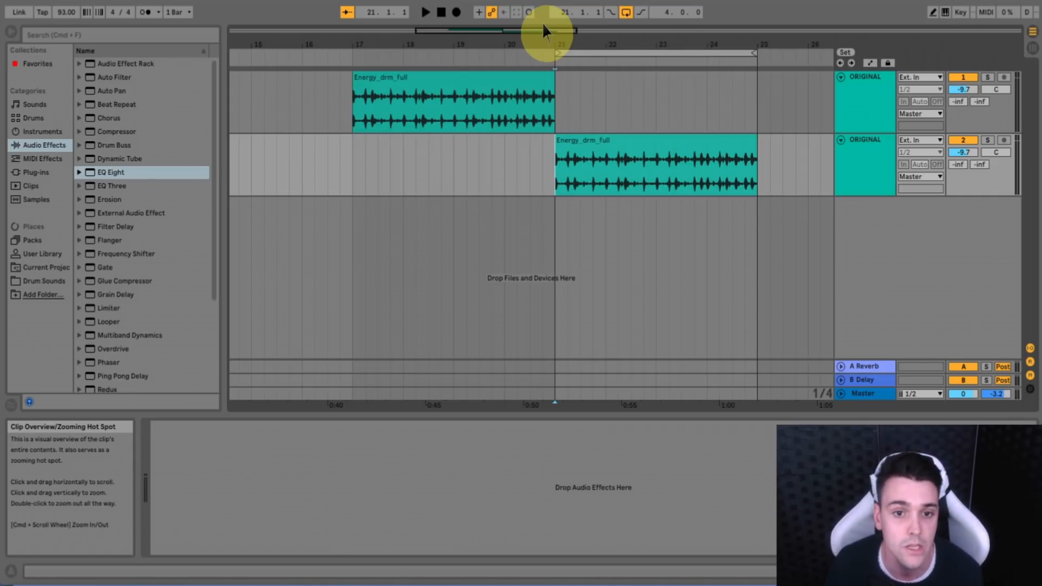
click(849, 145)
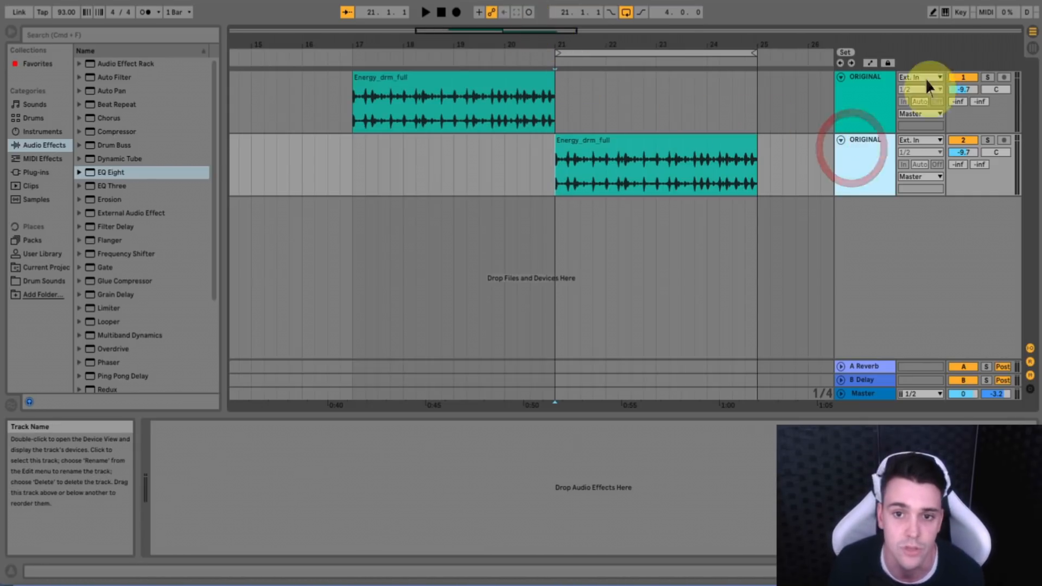
- Show the Session View mixer and rename the Delay return track B as PC
click(1031, 47)
click(319, 33)
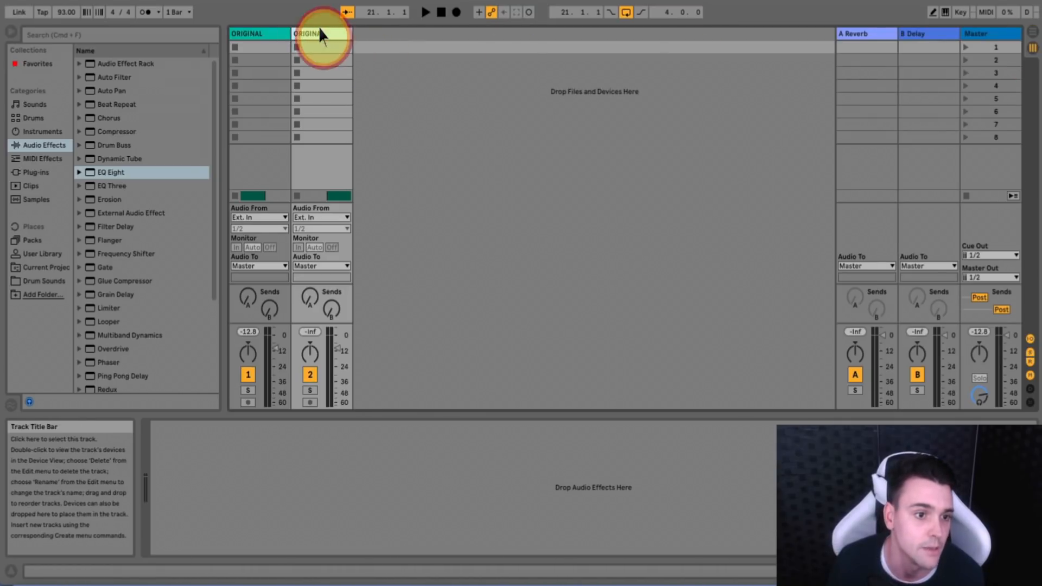
click(866, 33)
click(929, 31)
click(869, 32)
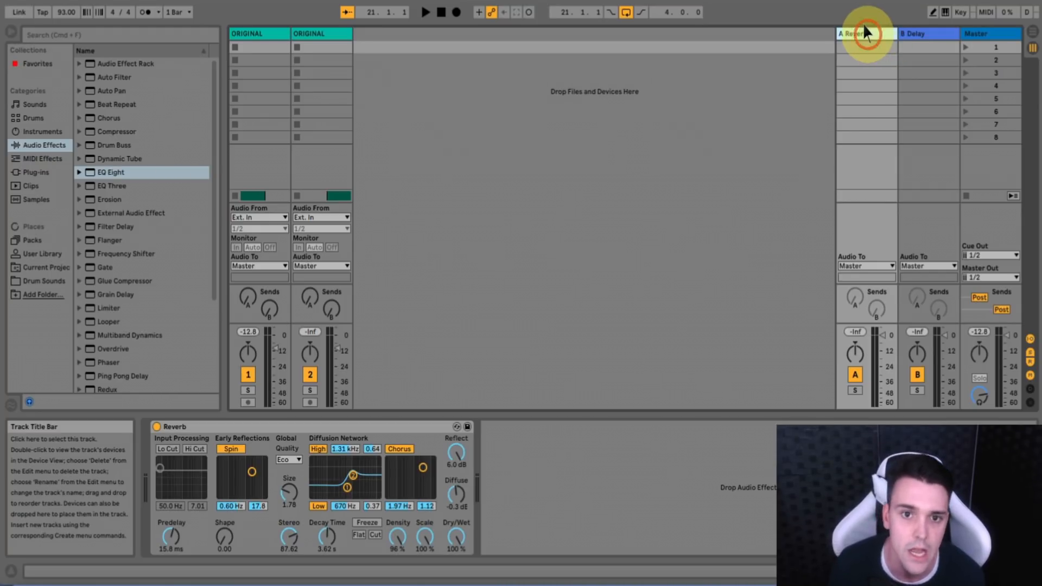
click(925, 31)
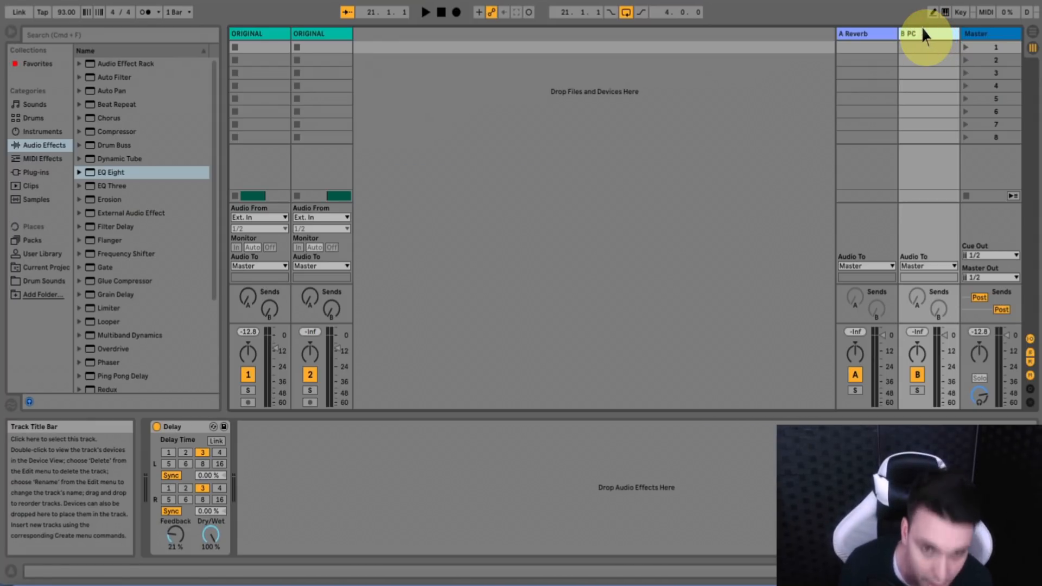
click(917, 34)
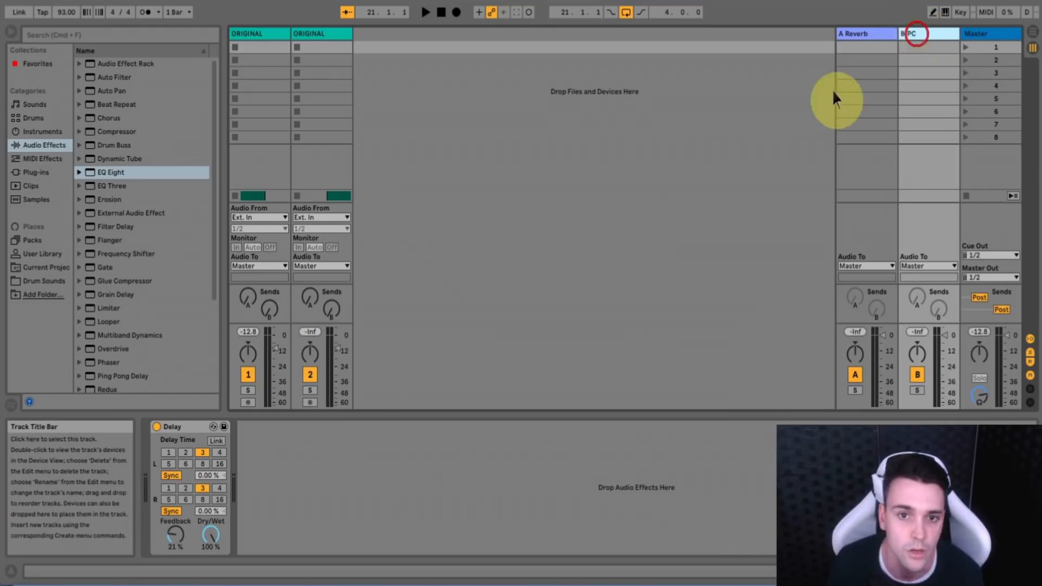
- Delete the Delay device from the PC return track and add a Compressor in its place
click(190, 419)
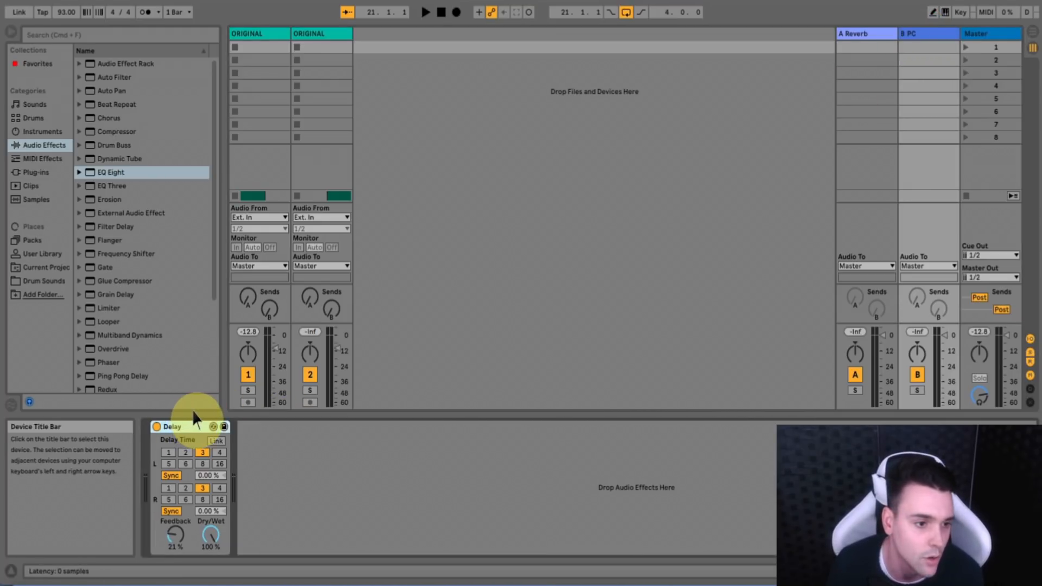
key(Delete)
click(931, 25)
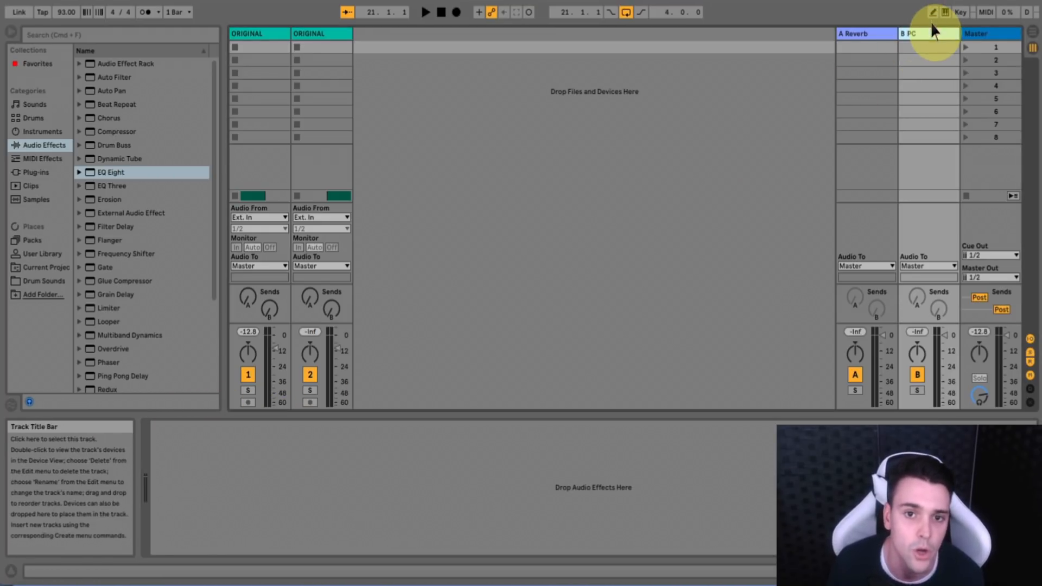
drag(115, 132, 235, 434)
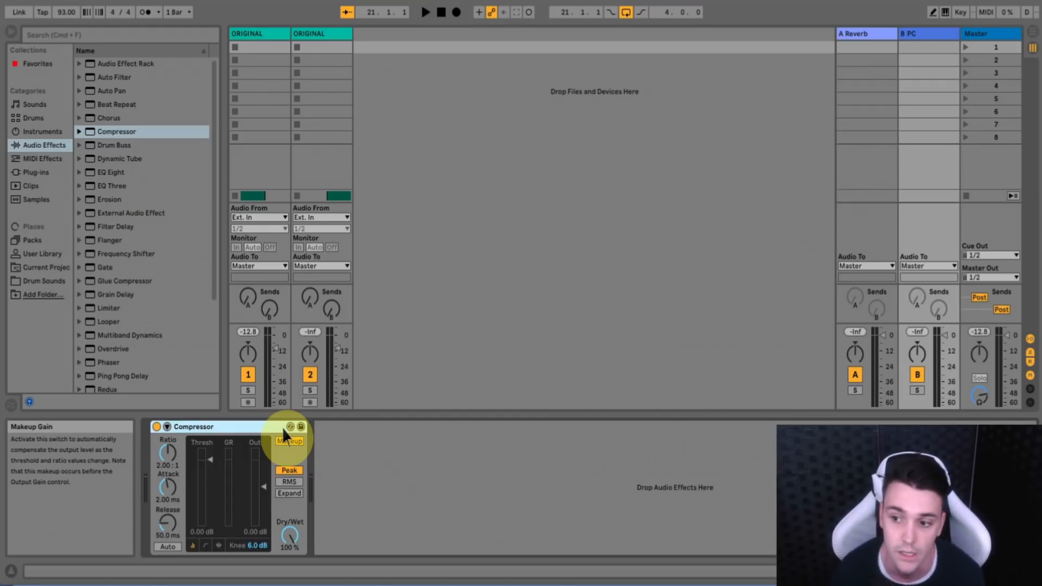
click(282, 429)
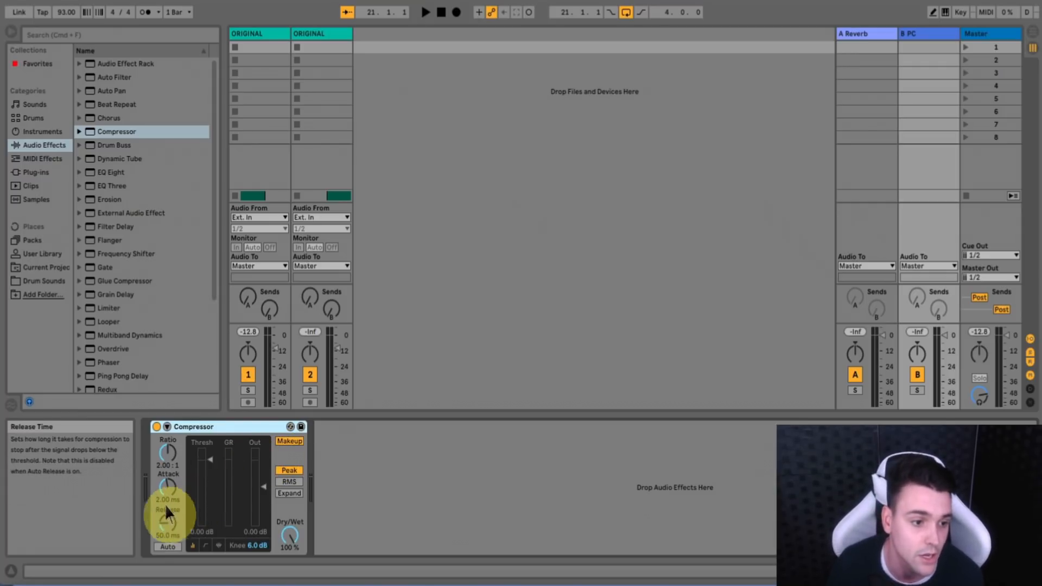
- Set the Compressor's release to 1.00 ms, attack to 0.20 ms, ratio to 7.00:1 and threshold to -31.0 dB
drag(165, 513, 165, 548)
drag(163, 473, 163, 510)
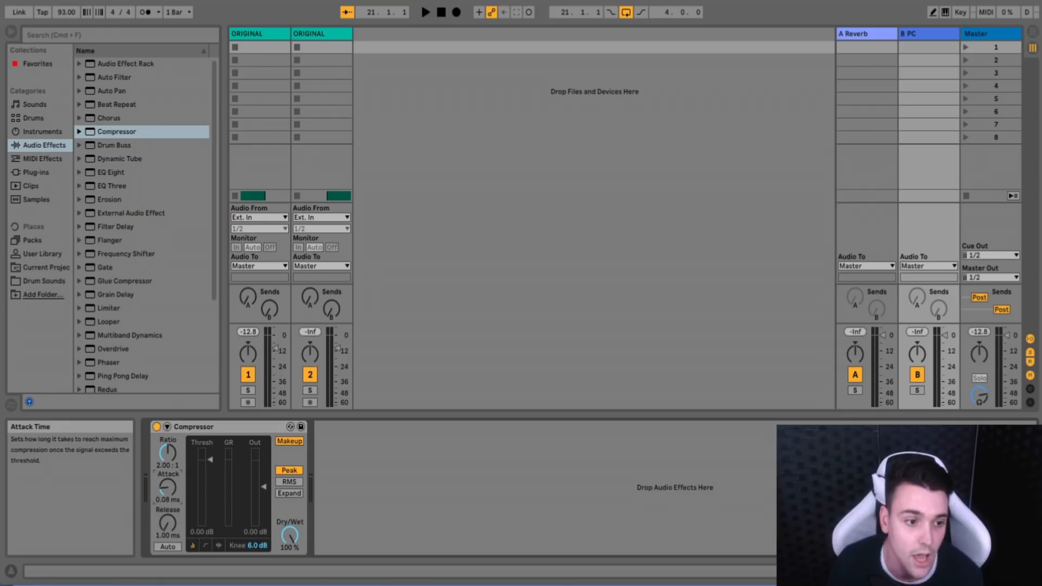
drag(164, 442, 164, 418)
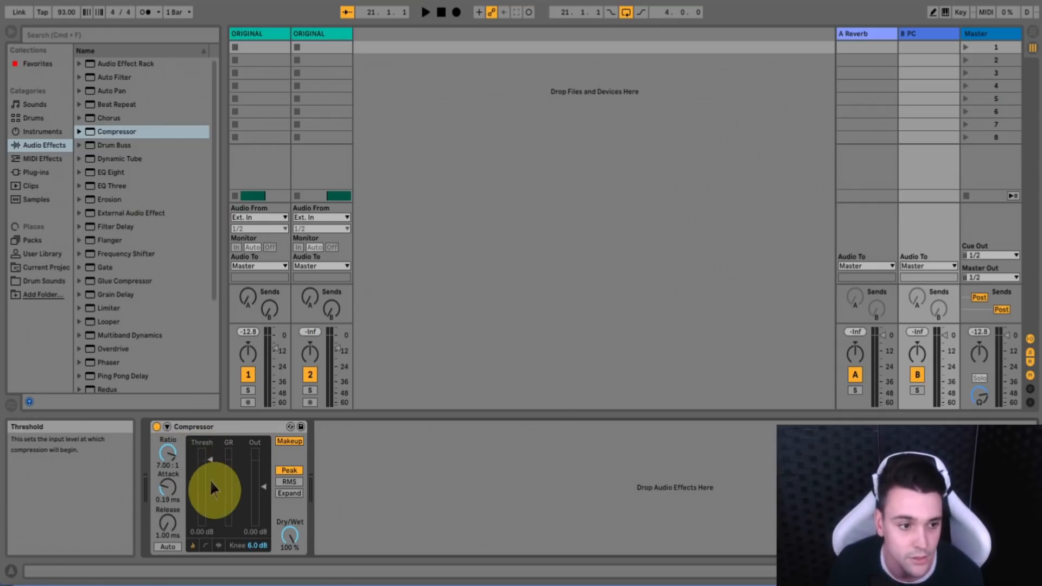
drag(203, 450, 203, 496)
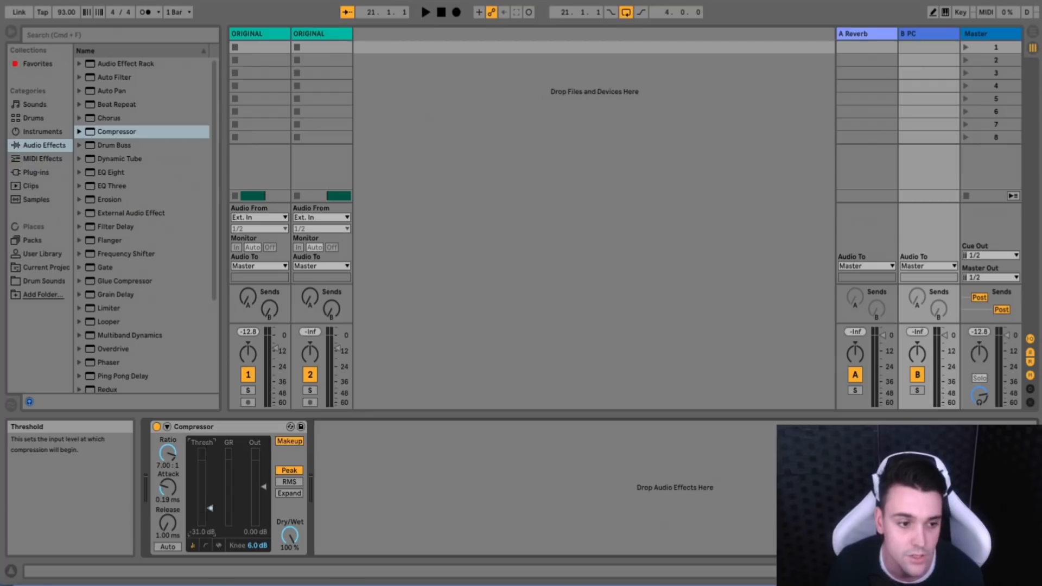
click(200, 496)
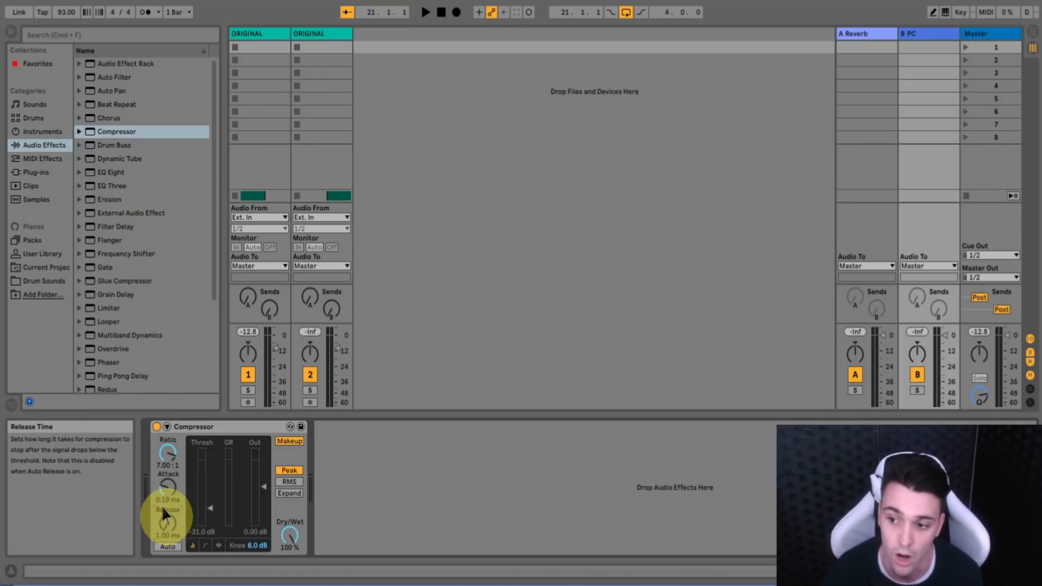
drag(176, 481, 176, 489)
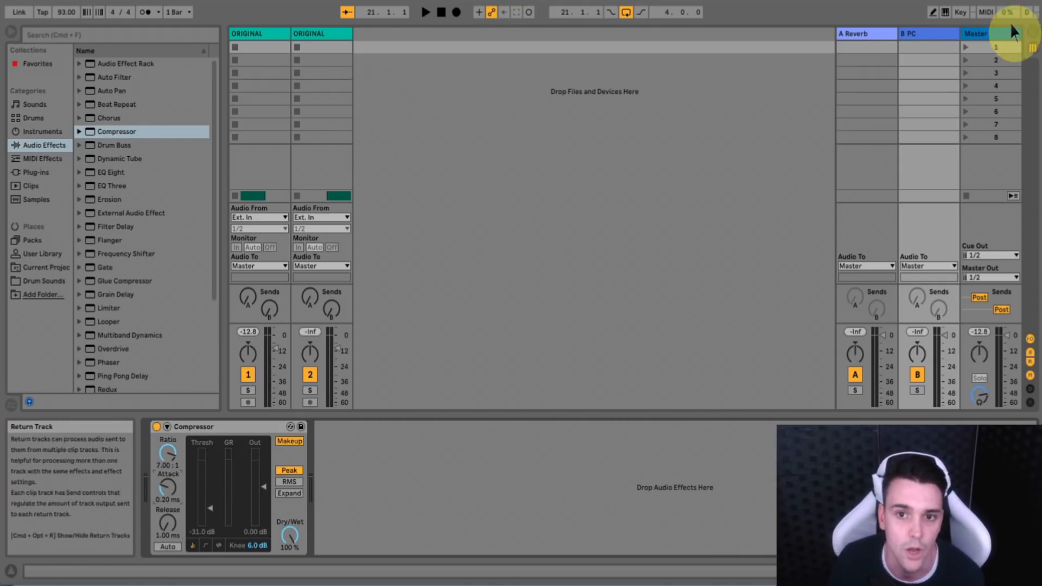
- Route the second ORIGINAL track's output to Sends Only and raise its send B to 0 dB
click(1028, 35)
click(651, 140)
click(872, 144)
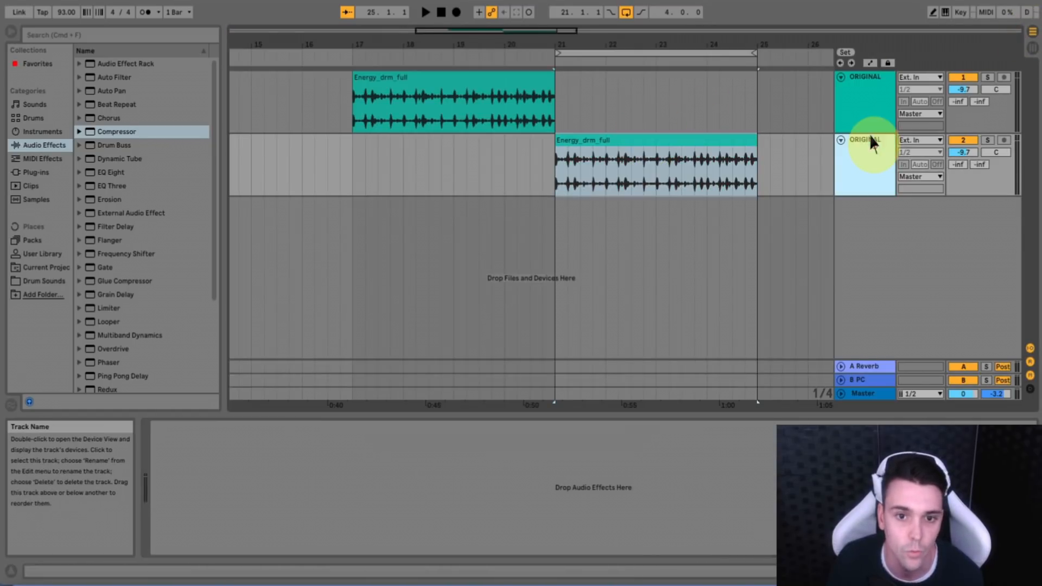
click(1028, 43)
click(314, 47)
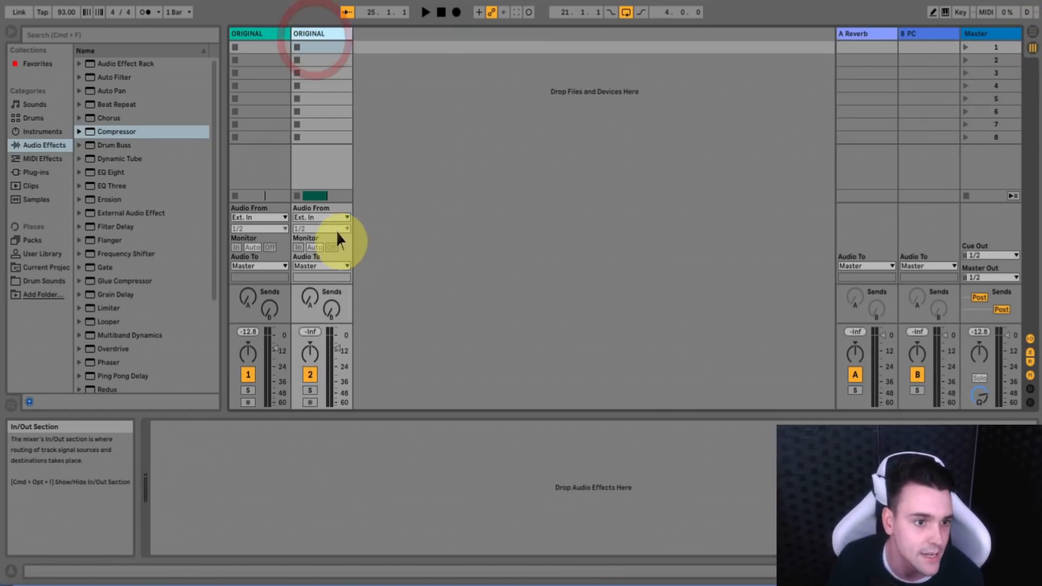
click(318, 264)
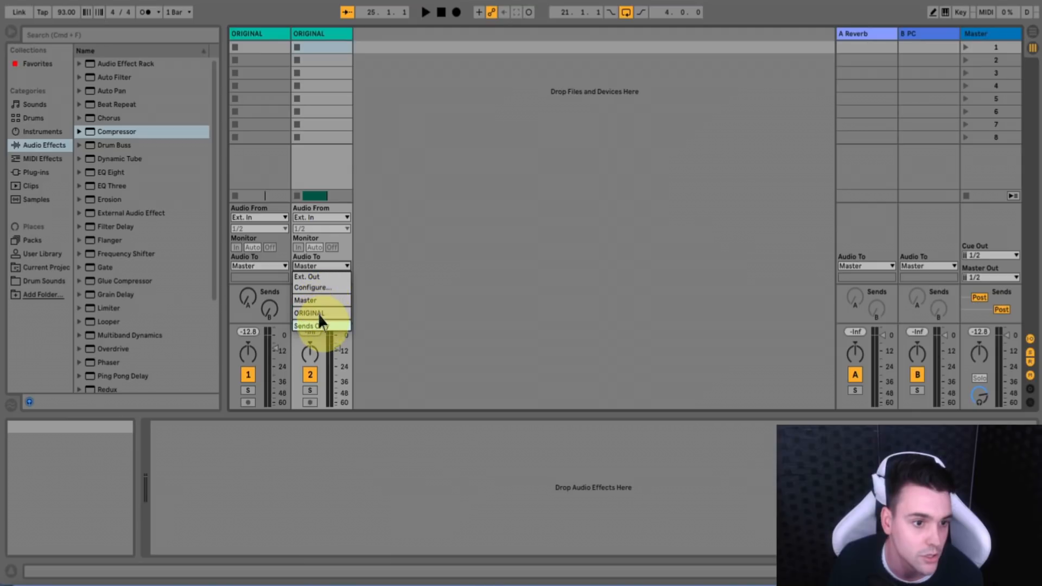
click(318, 314)
drag(333, 300, 334, 217)
- While playing the loop at bar 21, set the PC Compressor's threshold to -24.0 dB and its ratio to 4.20:1
click(921, 34)
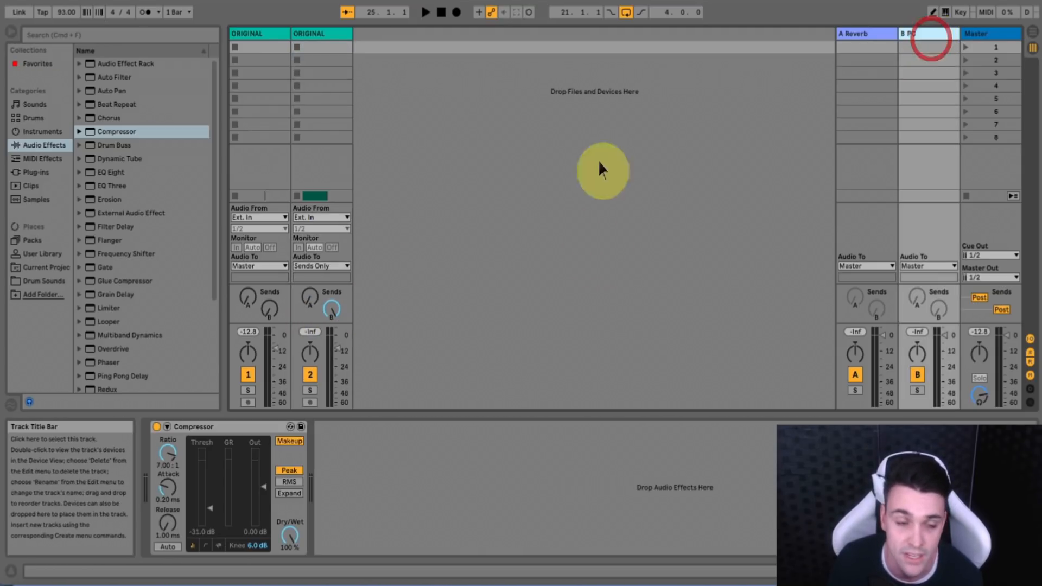
click(1033, 33)
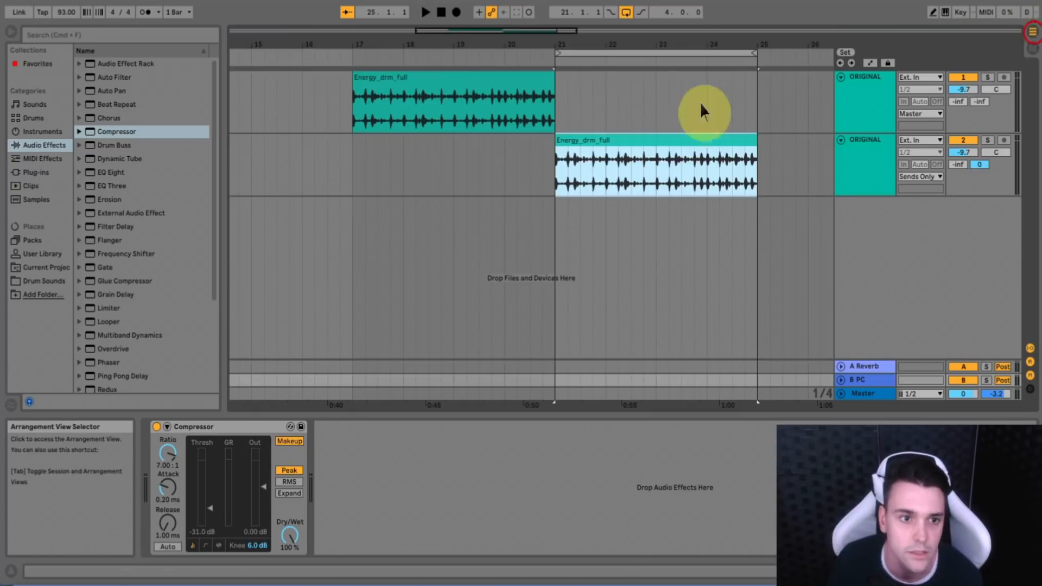
click(548, 162)
key(space)
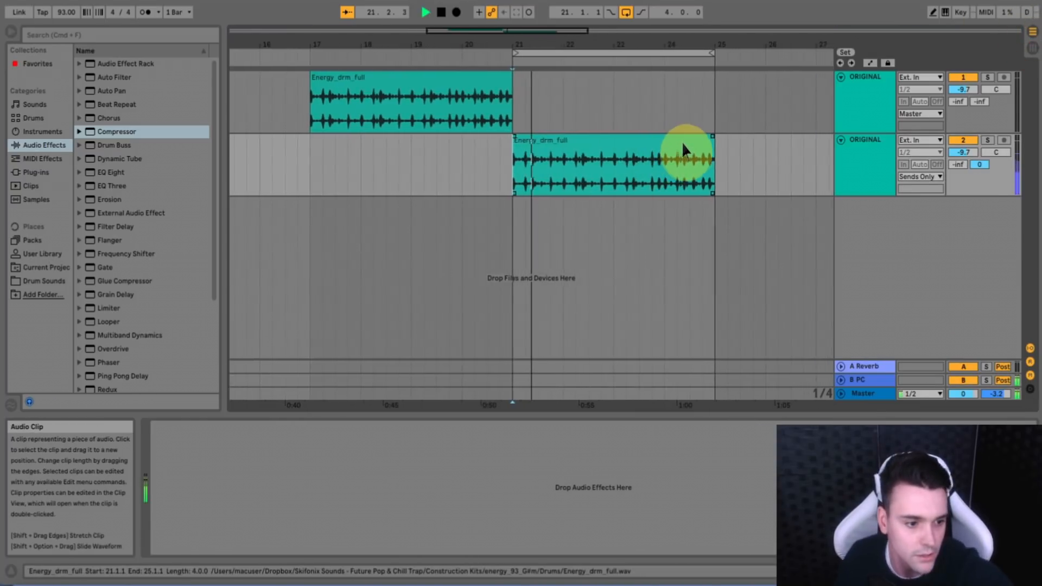
click(1031, 47)
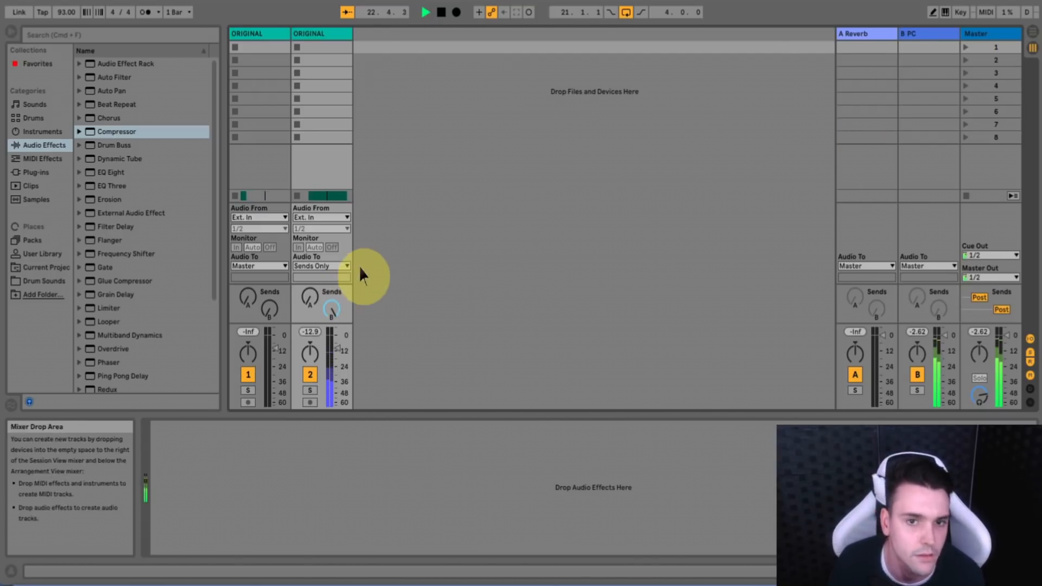
click(939, 31)
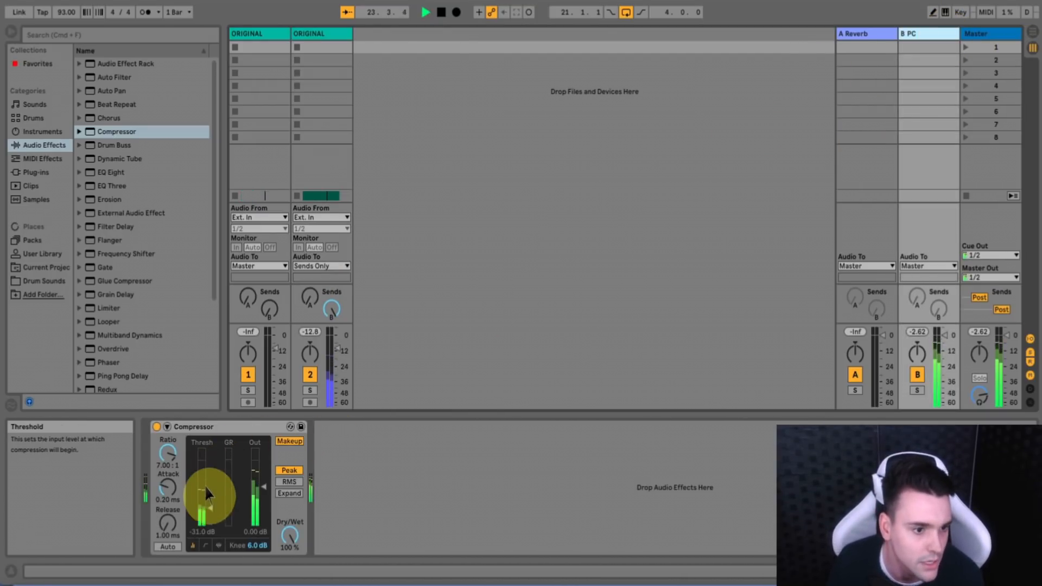
mouse_move(205, 495)
mouse_down()
mouse_move(211, 508)
mouse_move(204, 489)
mouse_up()
key(space)
key(space)
drag(161, 446, 163, 453)
- Compare the loop with the PC Compressor bypassed and active, and turn off its makeup gain
click(156, 424)
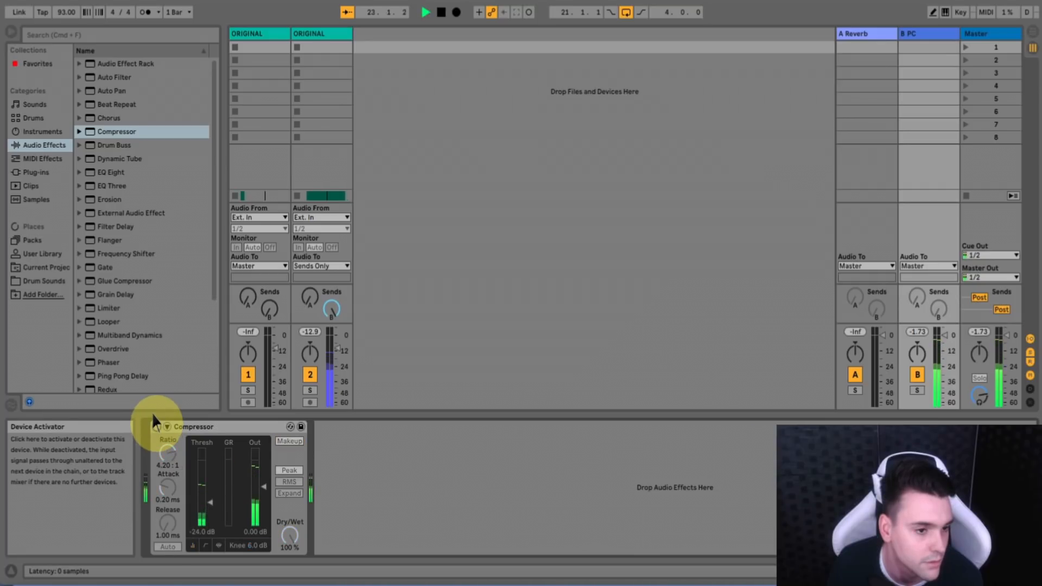
click(156, 426)
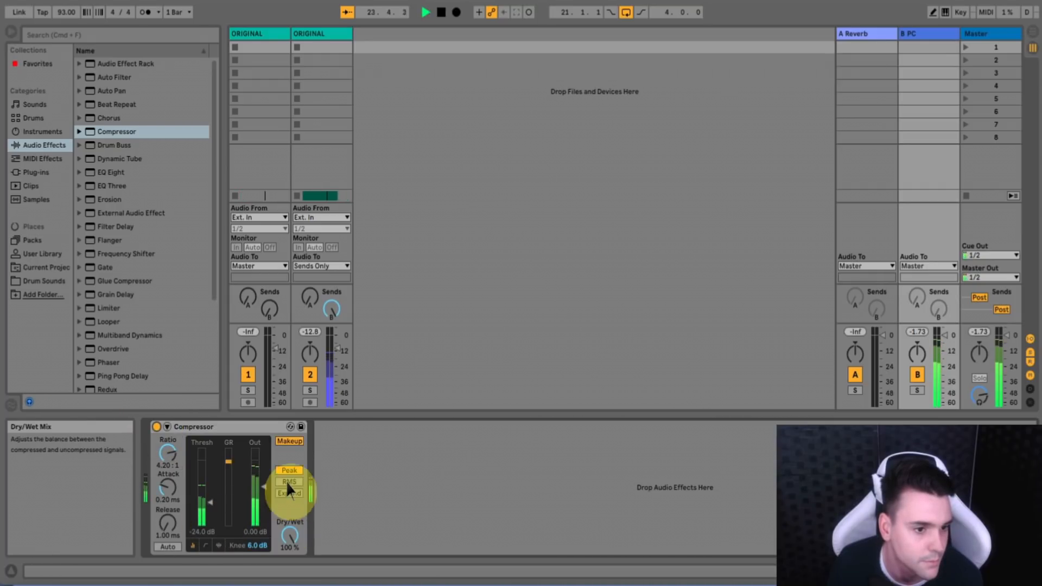
click(289, 441)
key(space)
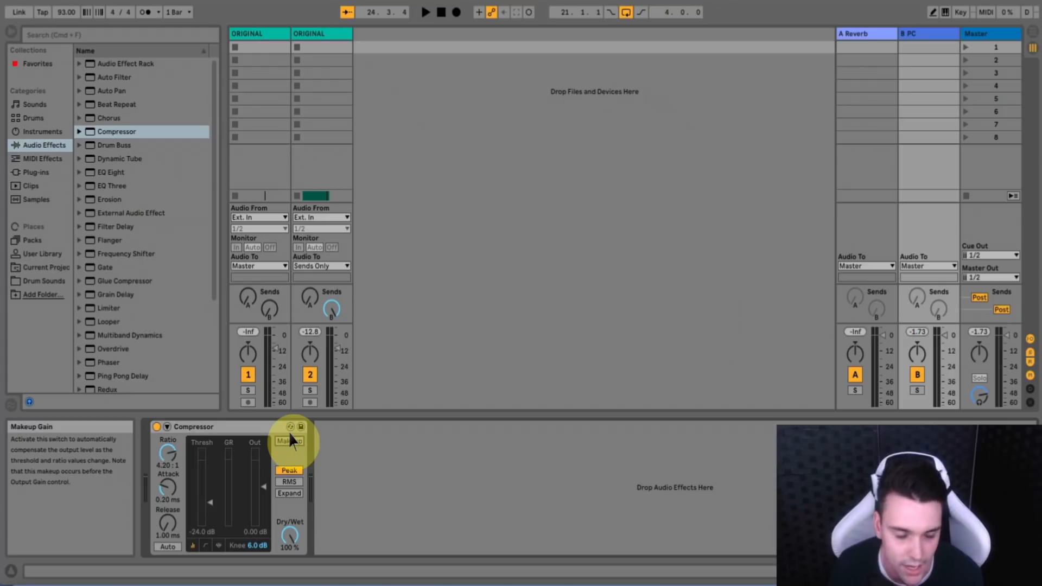
- Play the loop again to listen to the PC return's compression without makeup gain
key(space)
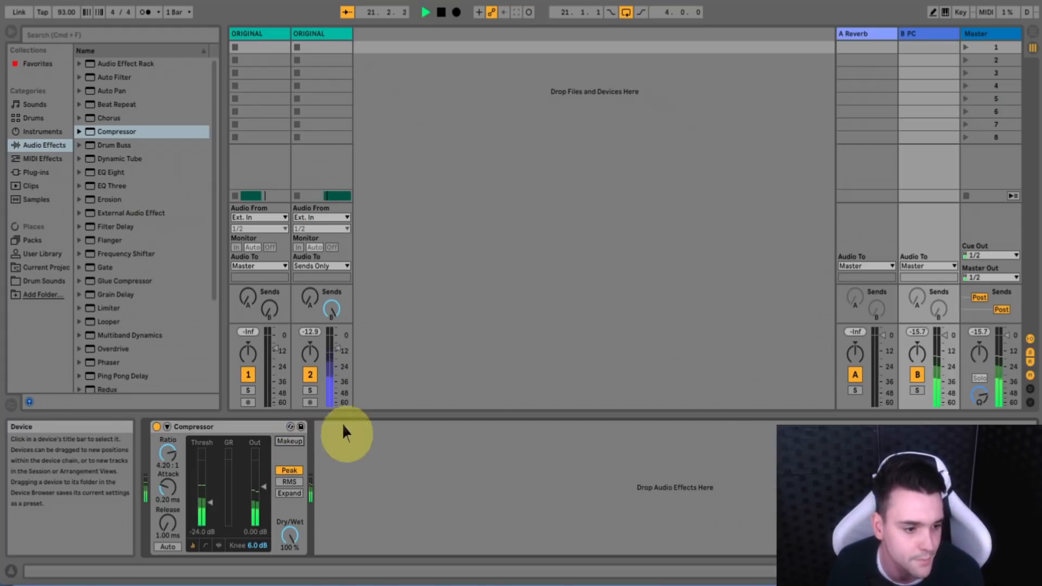
click(1030, 32)
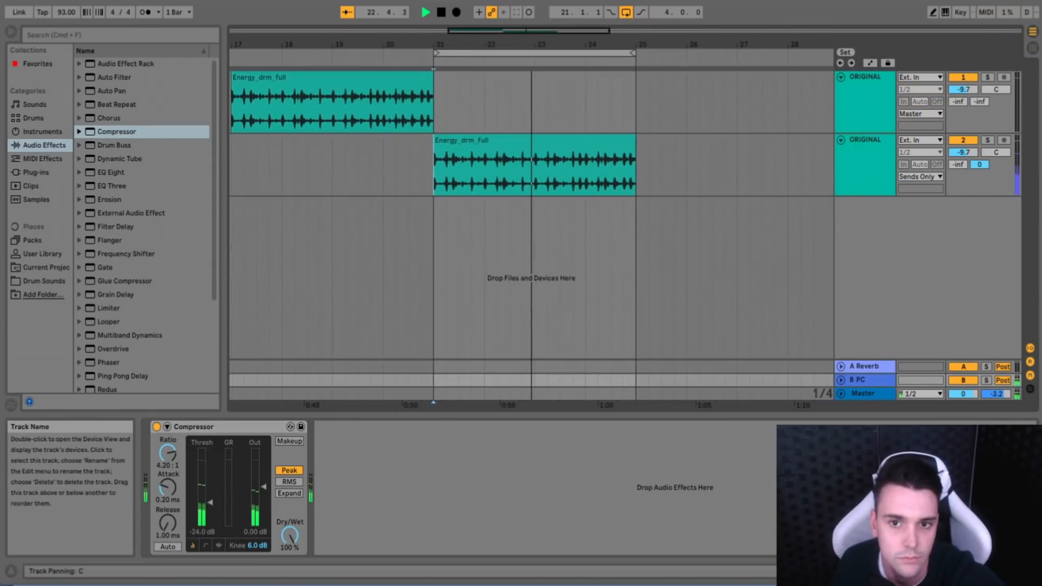
click(1032, 47)
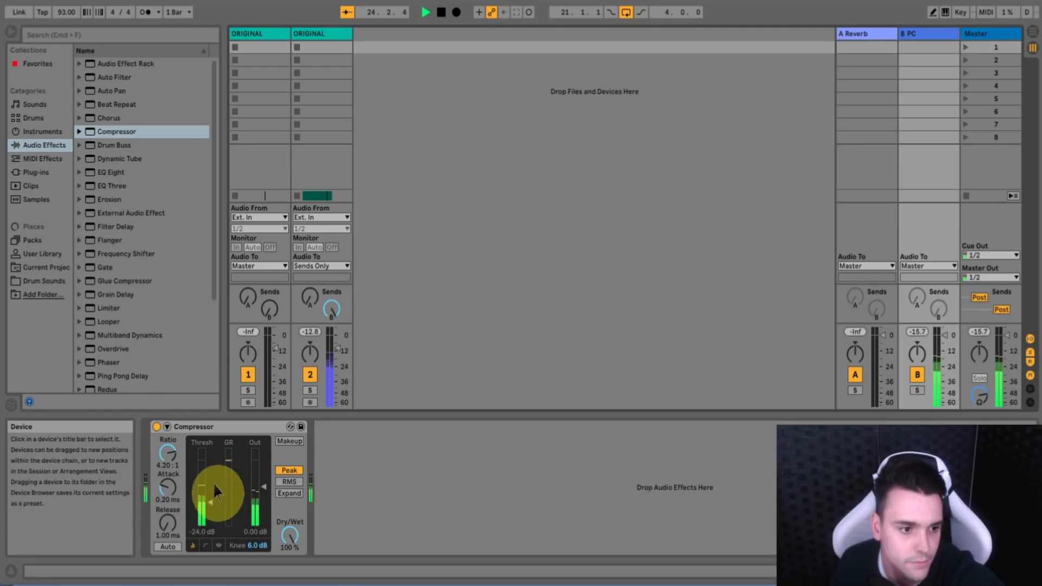
- Lower the PC Compressor's threshold to -34.2 dB and its attack to 0.01 ms, and listen to the loop
drag(207, 488, 207, 509)
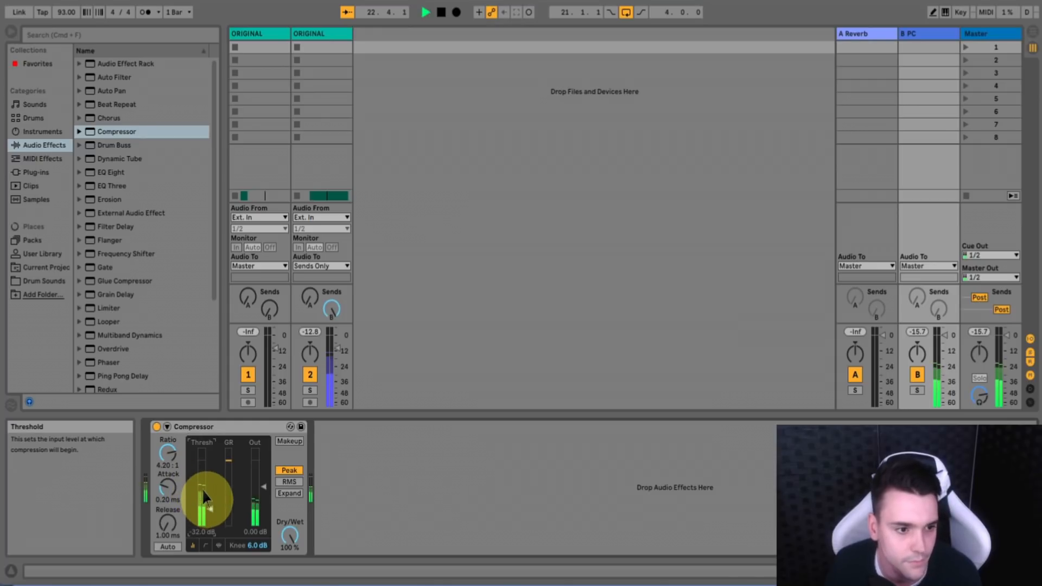
drag(169, 471, 203, 514)
drag(205, 501, 205, 497)
key(space)
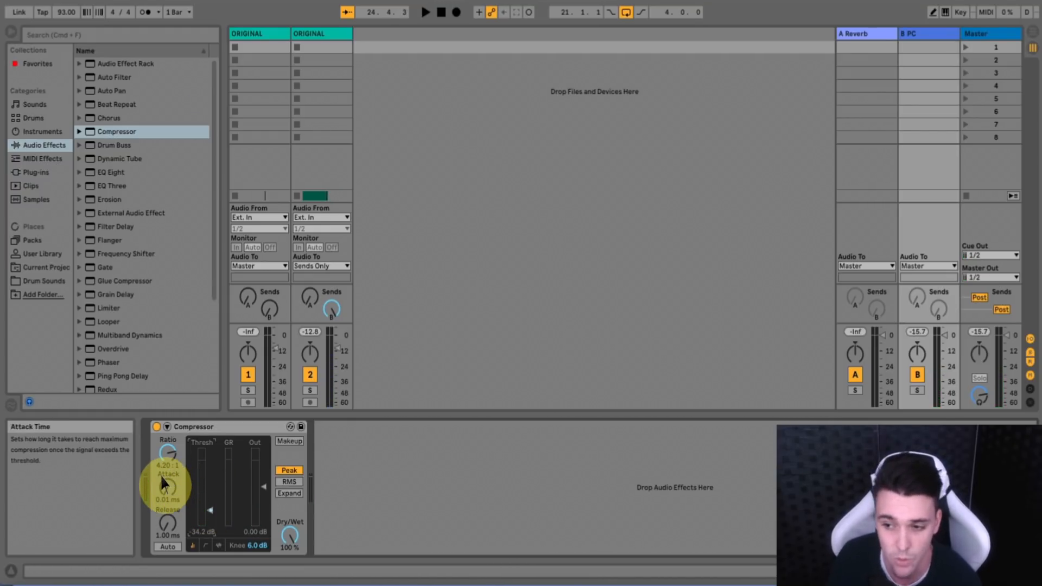
key(space)
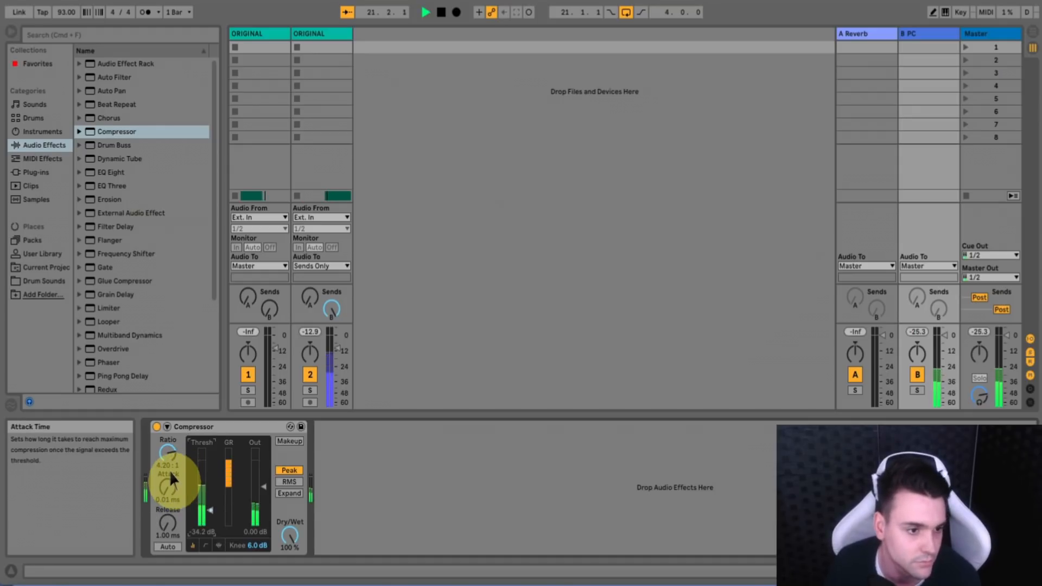
key(space)
- Set the PC Compressor's attack to 0.96 ms and its threshold to -36.5 dB while auditioning the loop
drag(167, 475, 168, 470)
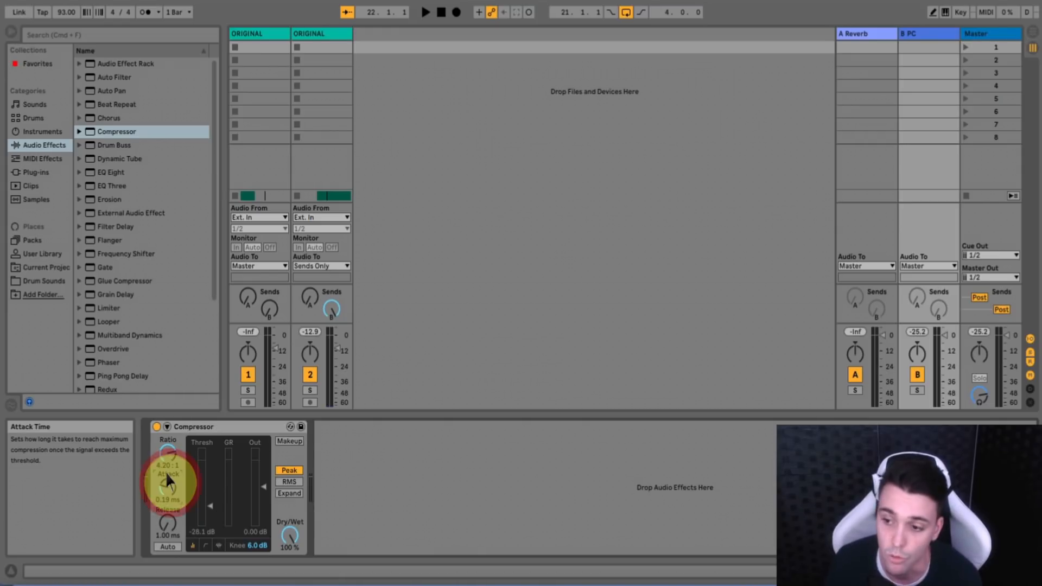
drag(165, 471, 165, 470)
key(space)
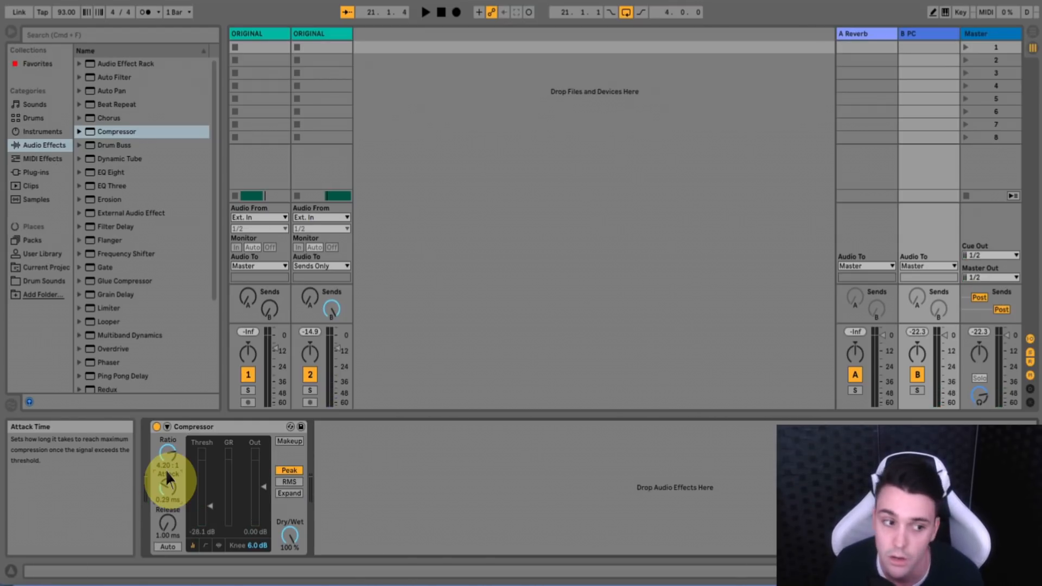
drag(167, 464, 165, 473)
key(space)
drag(210, 506, 210, 512)
drag(167, 473, 164, 474)
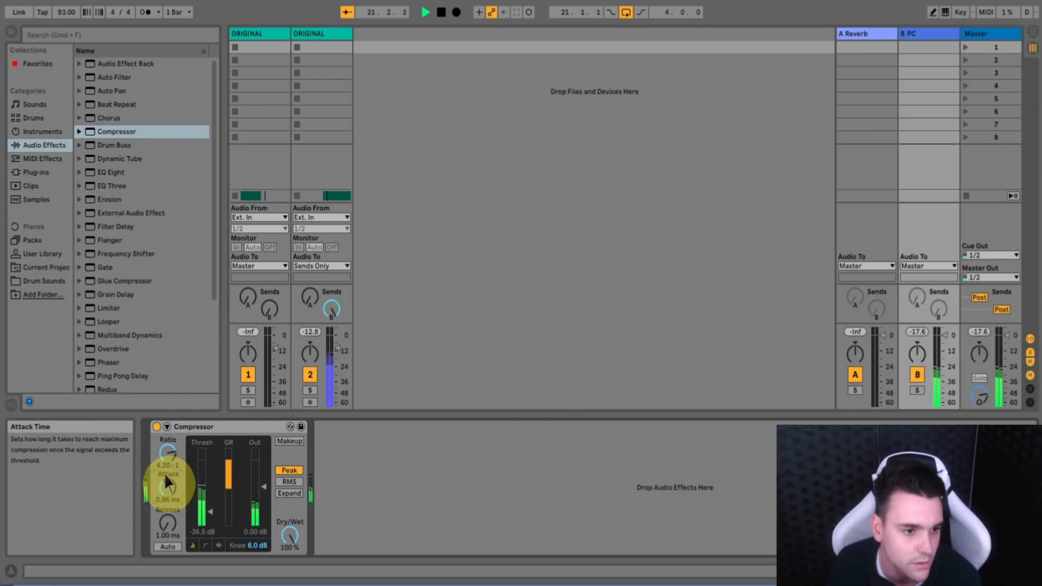
key(space)
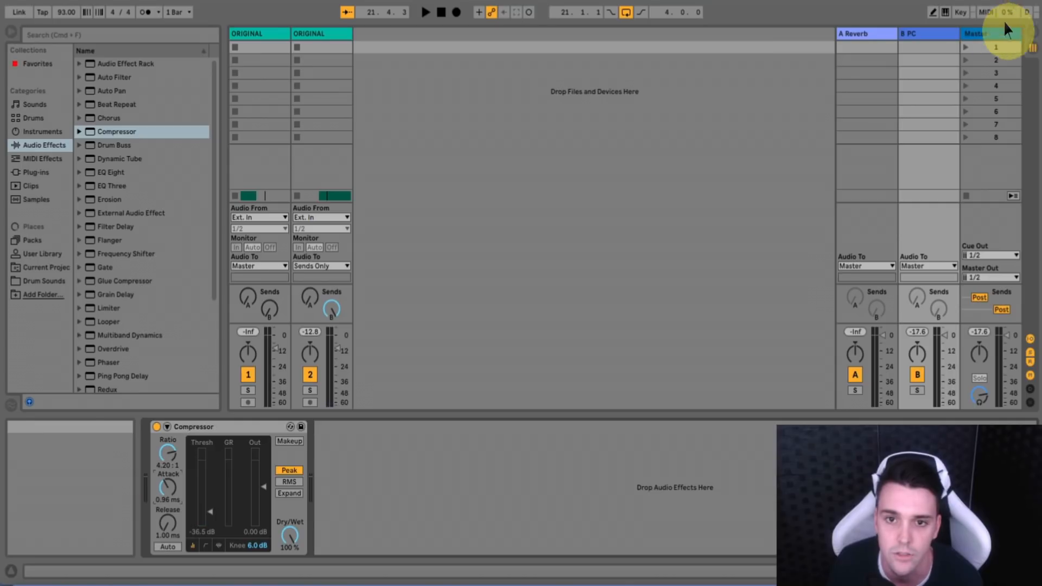
- Route the second ORIGINAL track's output to Master and turn its send B down to -inf dB
click(1032, 32)
click(864, 149)
click(1030, 31)
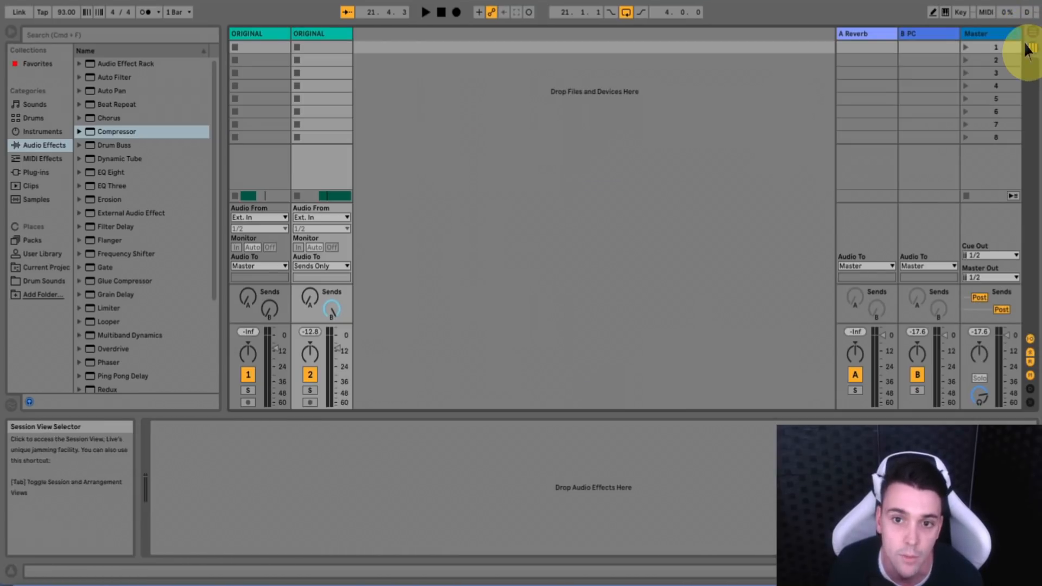
click(315, 266)
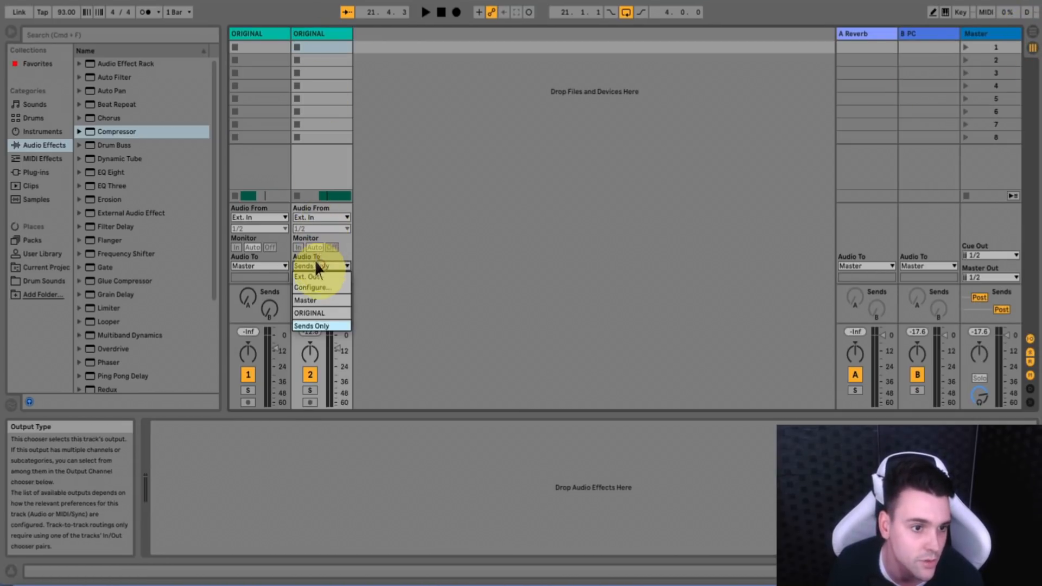
click(315, 300)
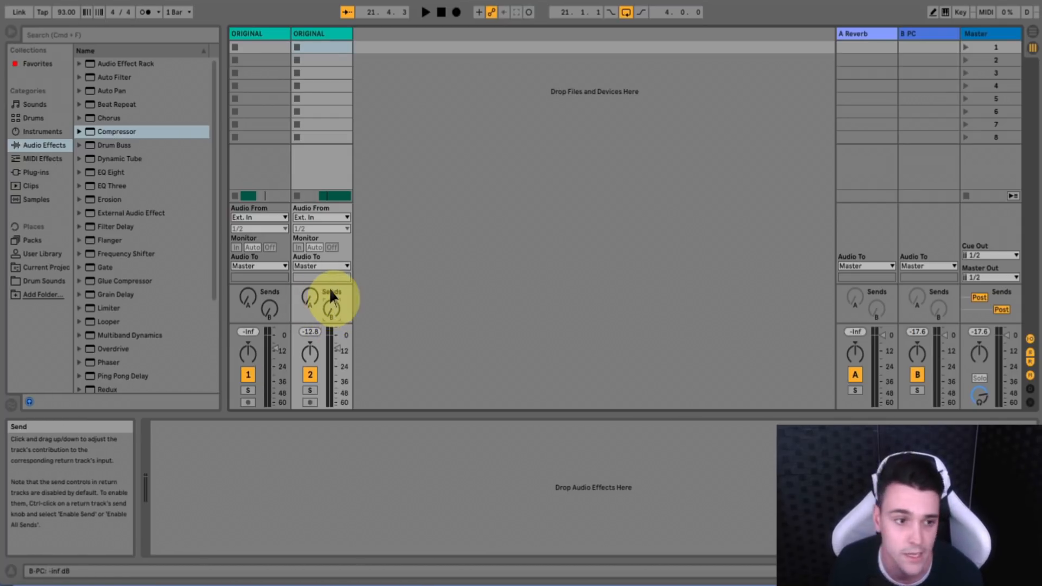
- While the loop plays, compare the second ORIGINAL track with send B off and on, leaving it at 0 dB
key(space)
mouse_move(330, 305)
mouse_down()
mouse_move(329, 326)
mouse_move(328, 295)
mouse_up()
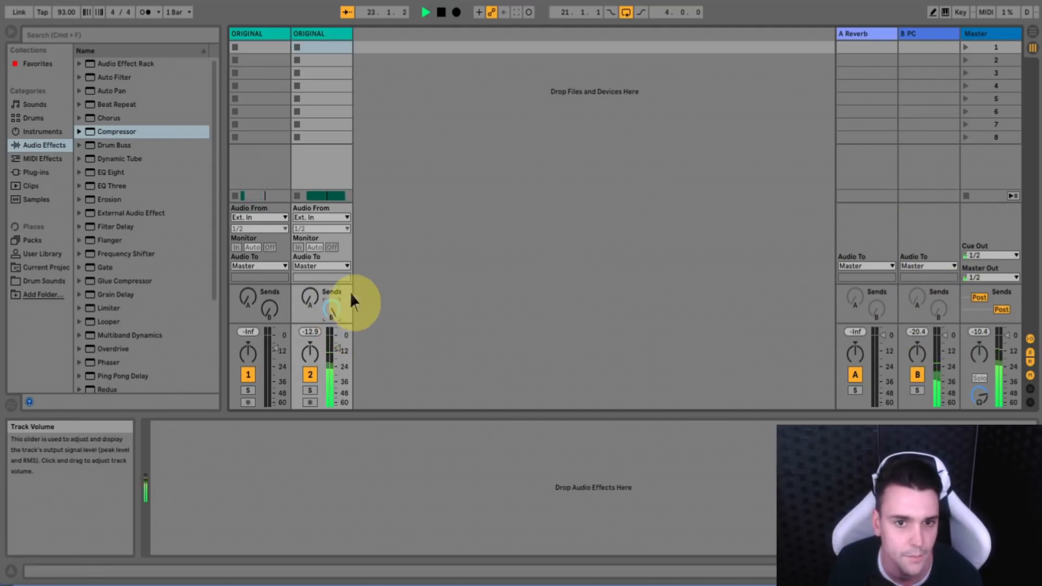
click(931, 32)
drag(330, 304, 330, 369)
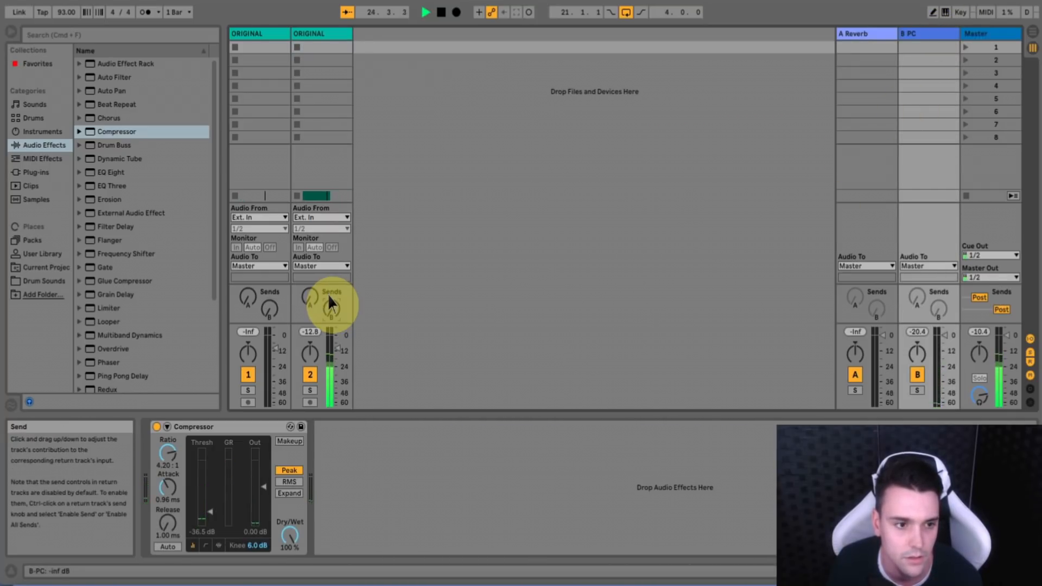
drag(329, 301, 328, 249)
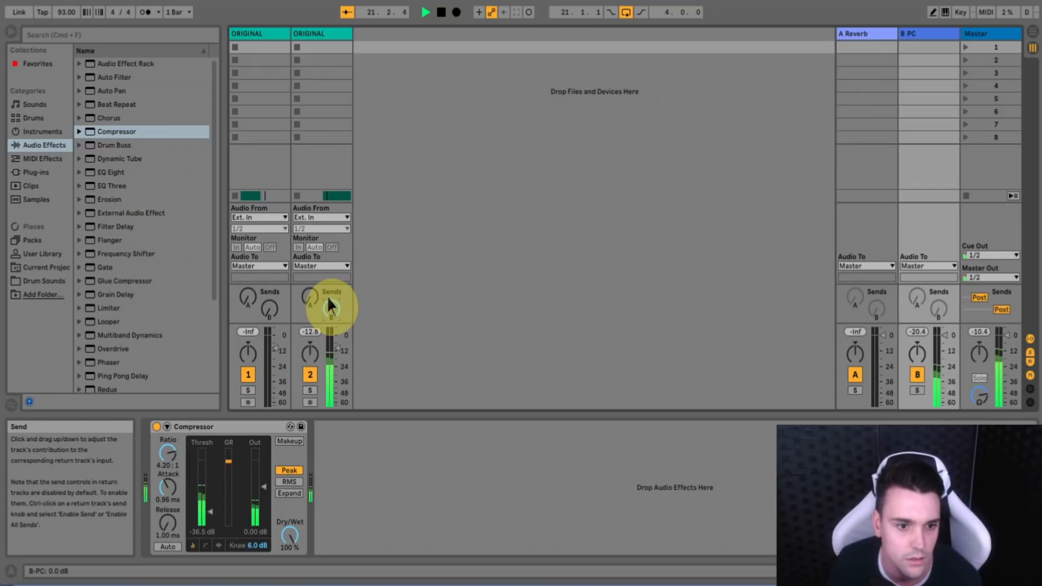
- Compare the PC Compressor bypassed and active, and raise its output gain to 10.9 dB while the loop plays
click(155, 426)
click(156, 427)
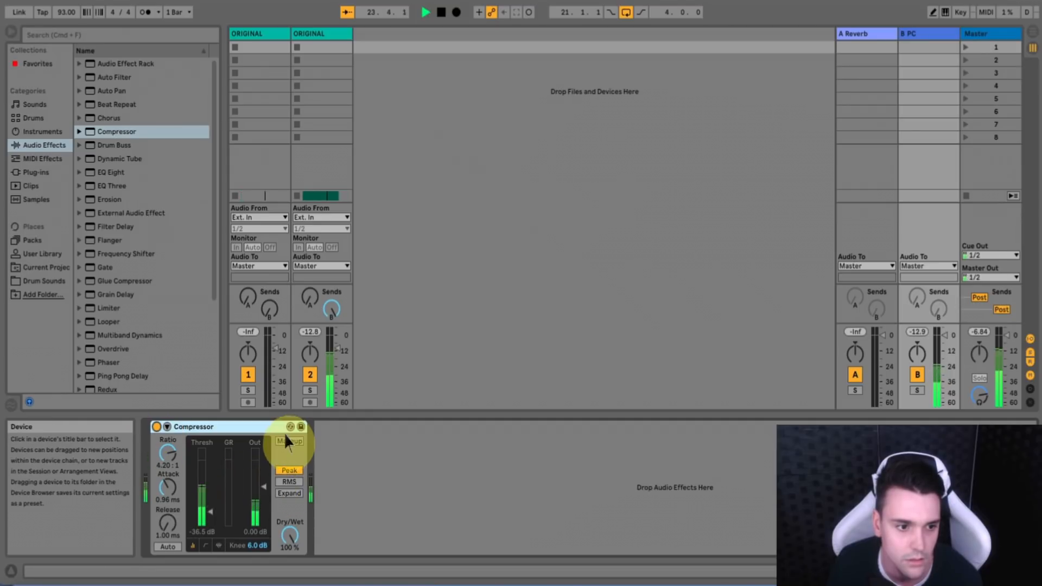
drag(255, 480, 256, 467)
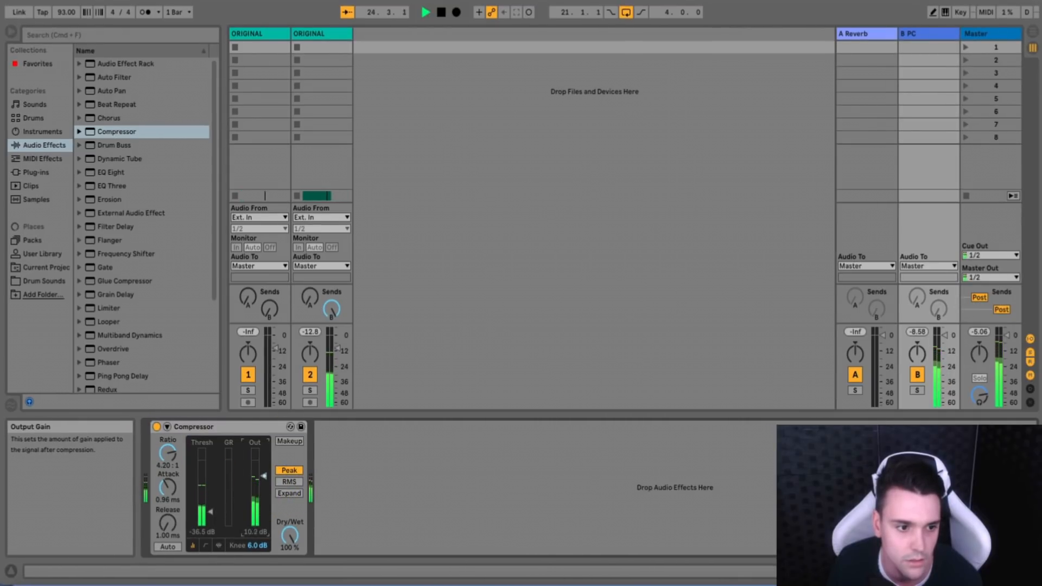
key(space)
drag(260, 470, 261, 462)
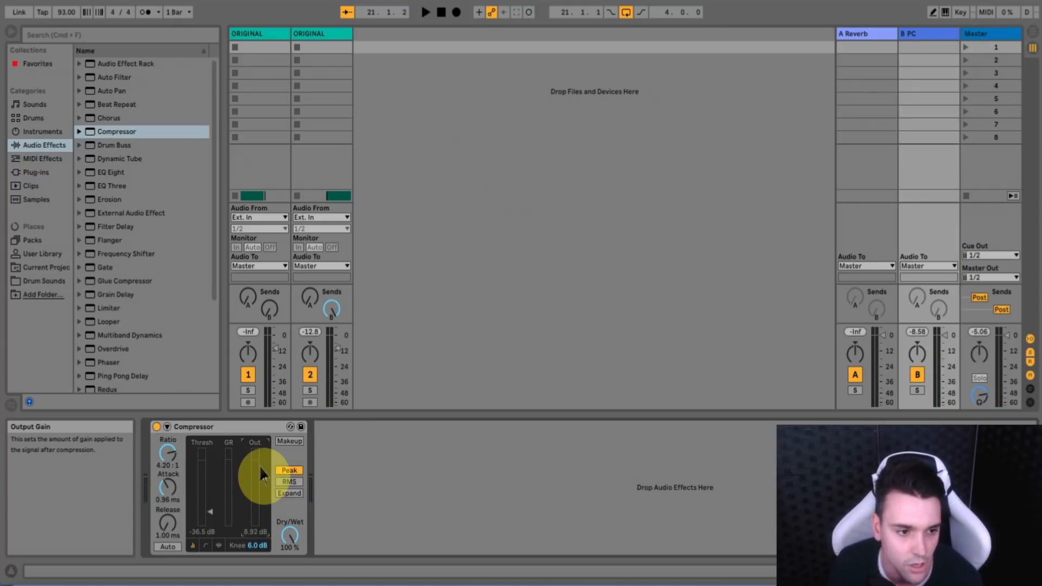
key(space)
drag(257, 468, 261, 464)
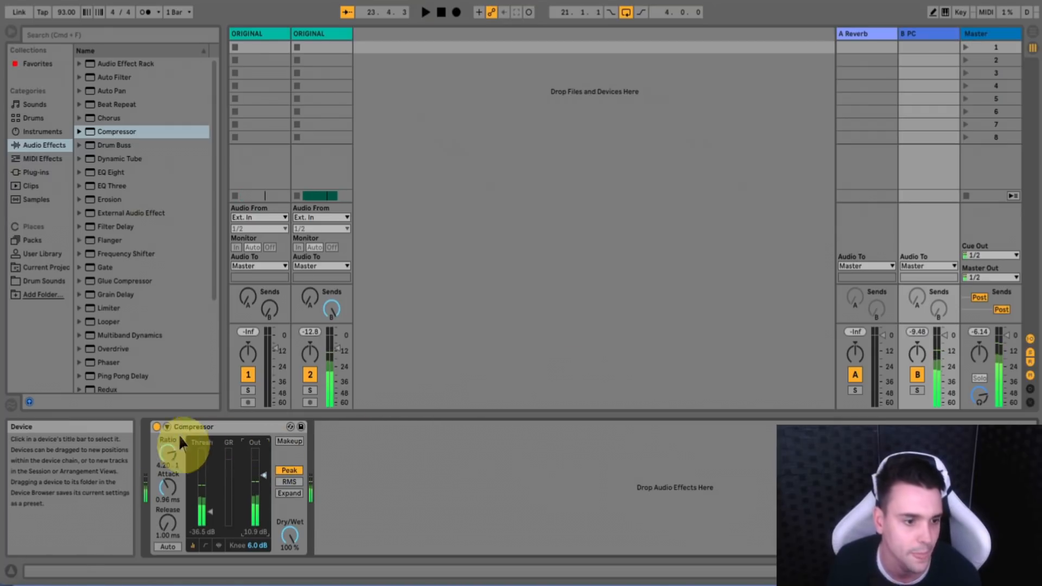
- Compare the loop with the gain-boosted PC Compressor bypassed and active, and stop playback
click(155, 424)
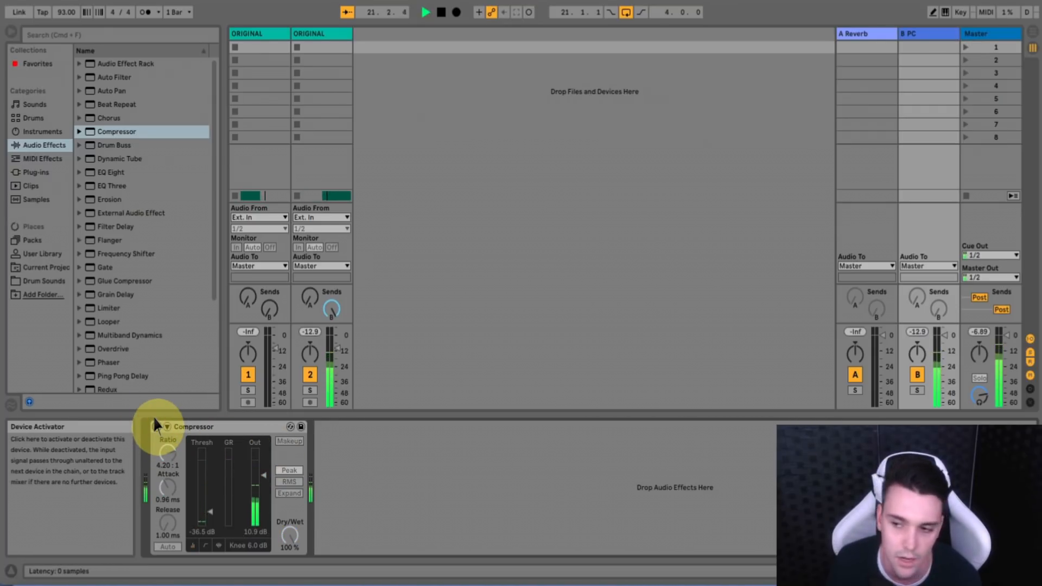
click(154, 419)
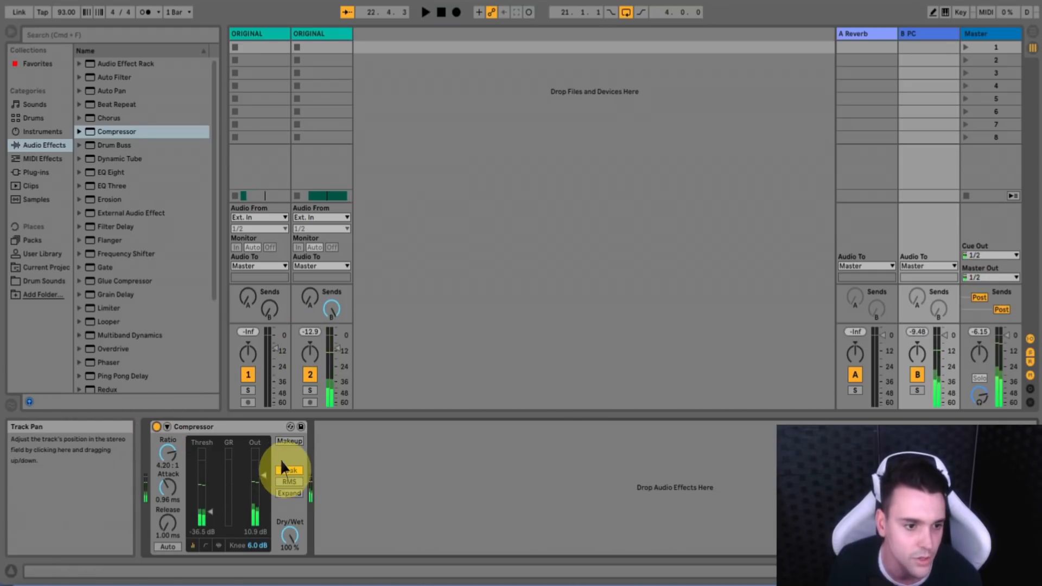
key(space)
- Lower the second ORIGINAL track's send B to about -8 dB while listening to the parallel blend
drag(331, 308, 332, 311)
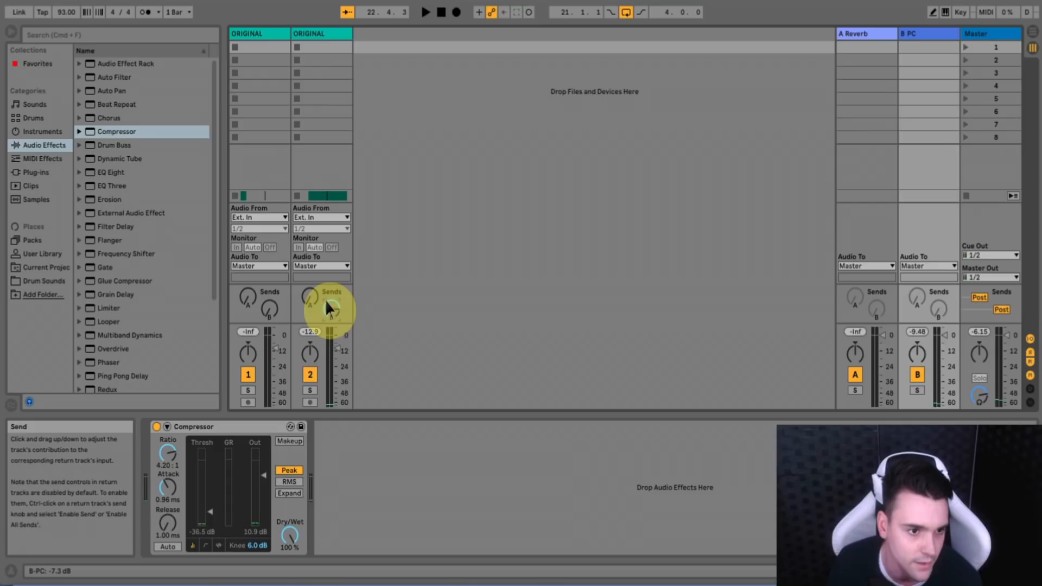
key(space)
click(333, 308)
click(332, 307)
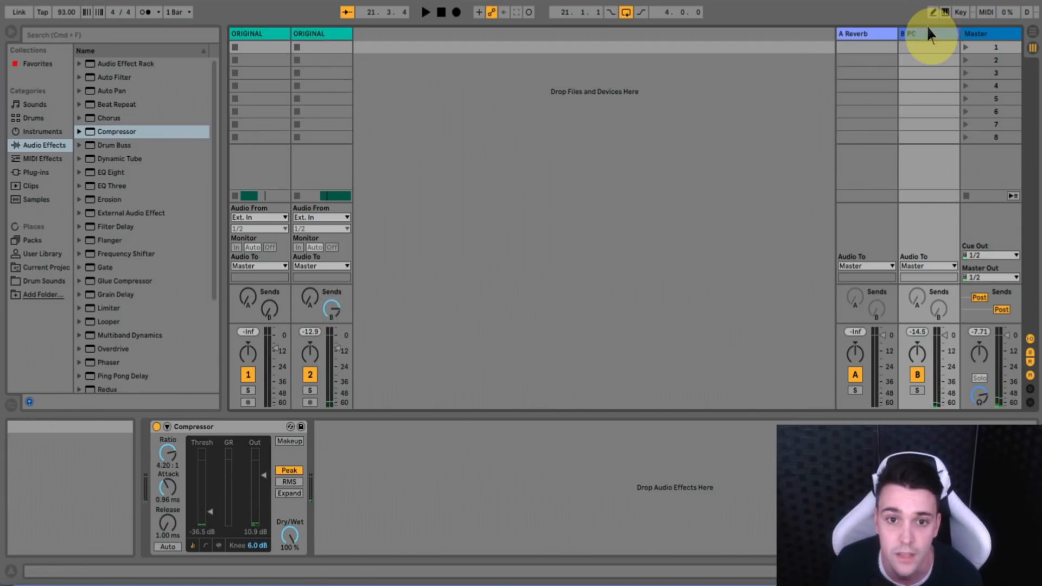
- Insert a third return track and rename it Saturation
click(927, 33)
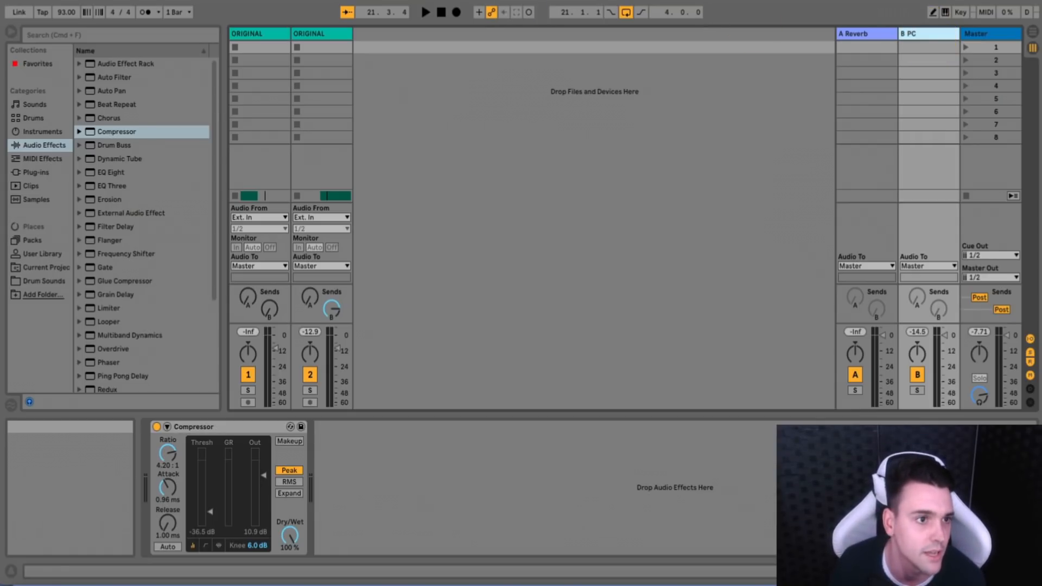
click(124, 0)
click(182, 122)
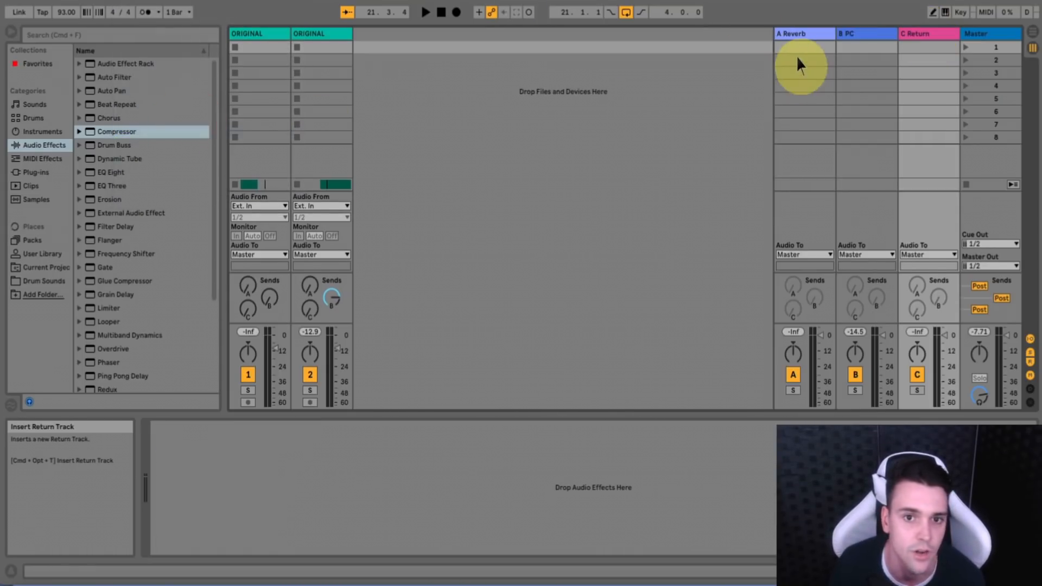
click(905, 28)
key(super+r)
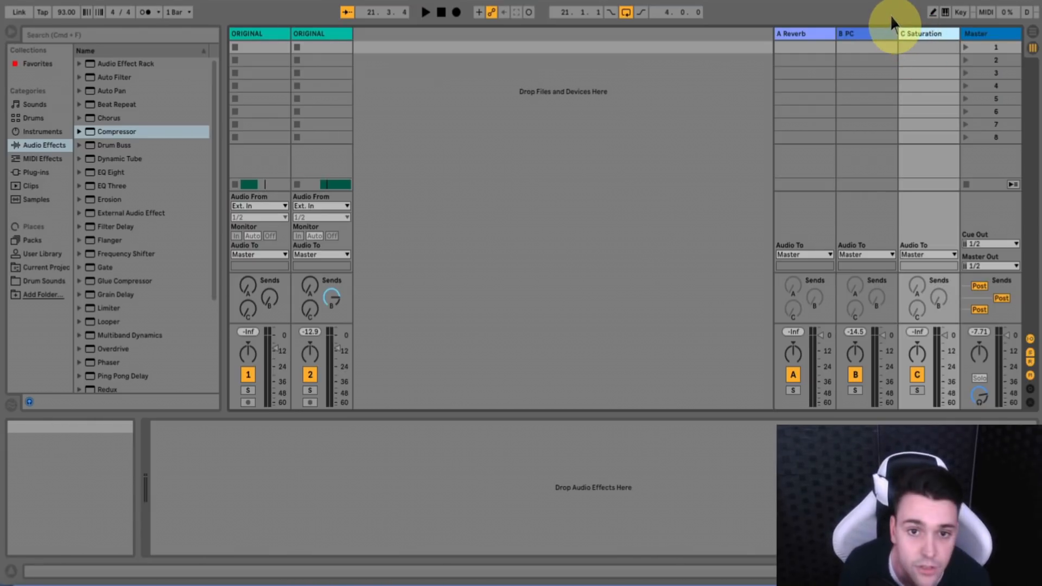
- Try Dynamic Tube on the Saturation return track and remove it again
click(855, 34)
click(926, 34)
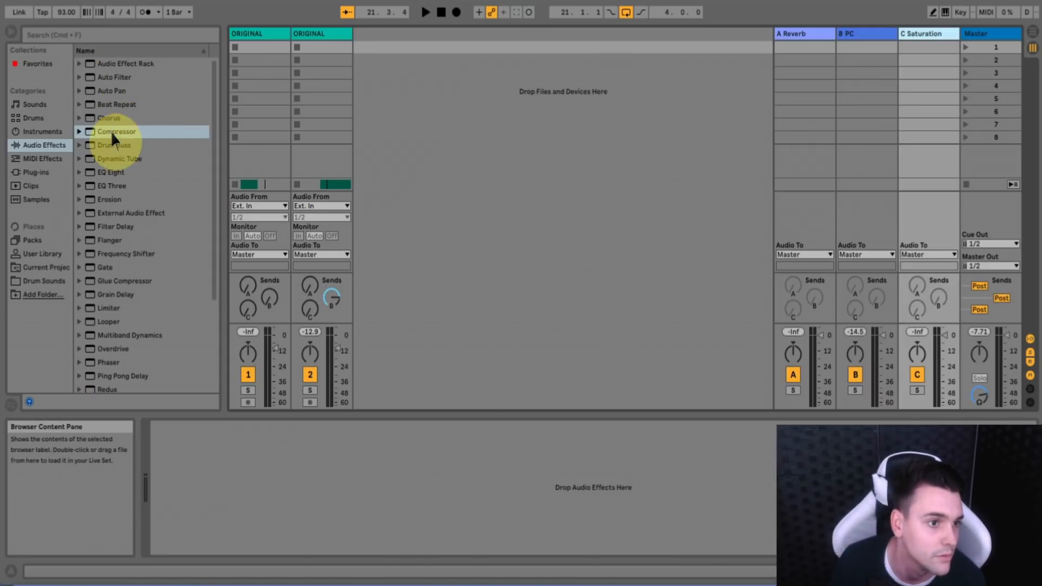
drag(118, 159, 185, 433)
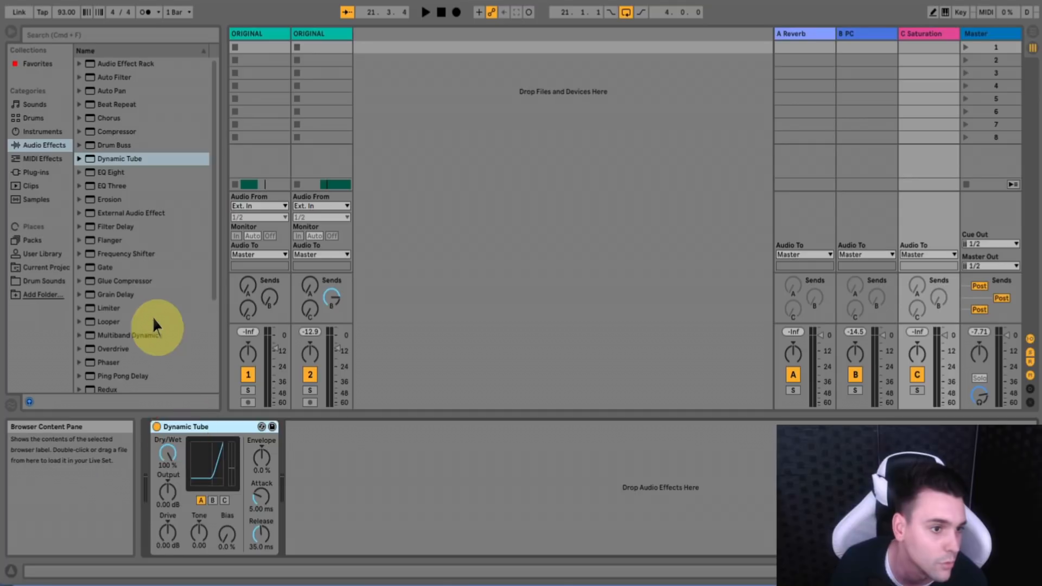
key(Delete)
- Add Overdrive to the Saturation return track and set its bandpass to 1.92 kHz with a bandwidth of 7.05
scroll(137, 277, down, 3)
drag(124, 267, 193, 452)
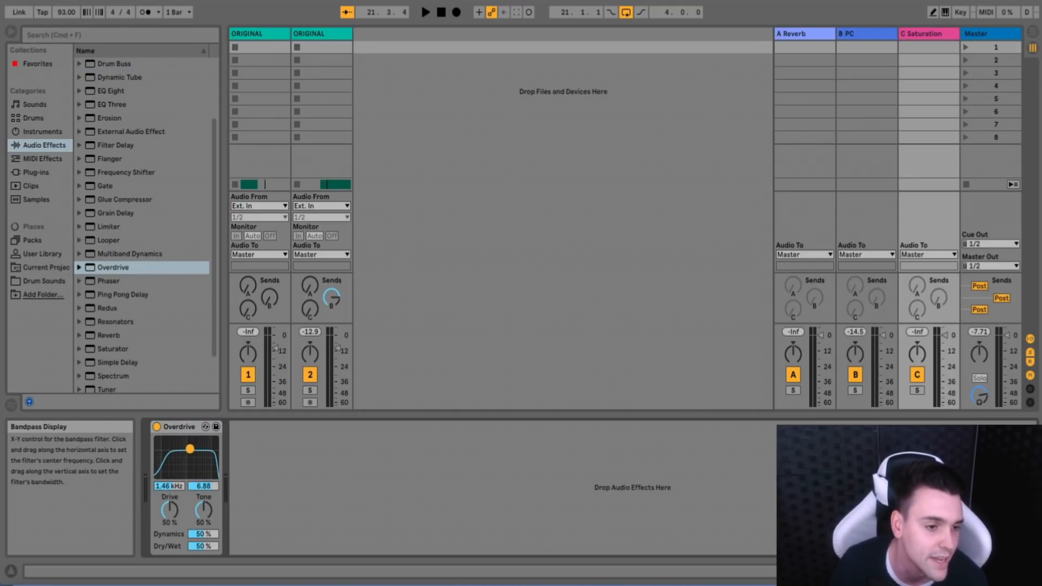
click(191, 446)
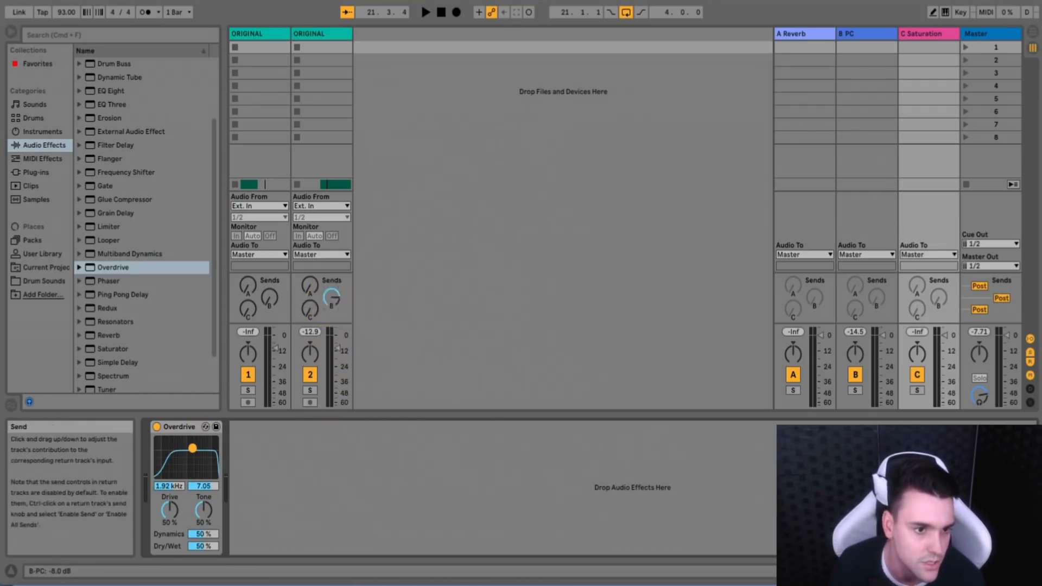
- Route the second ORIGINAL track to Sends Only, turn send B off and raise send C to maximum with the loop playing
click(316, 253)
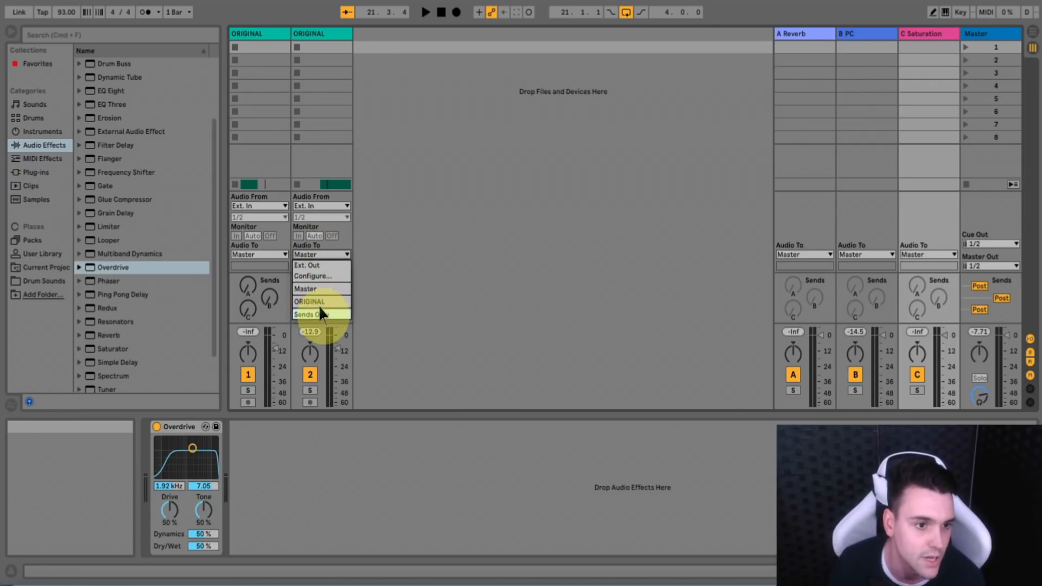
click(321, 311)
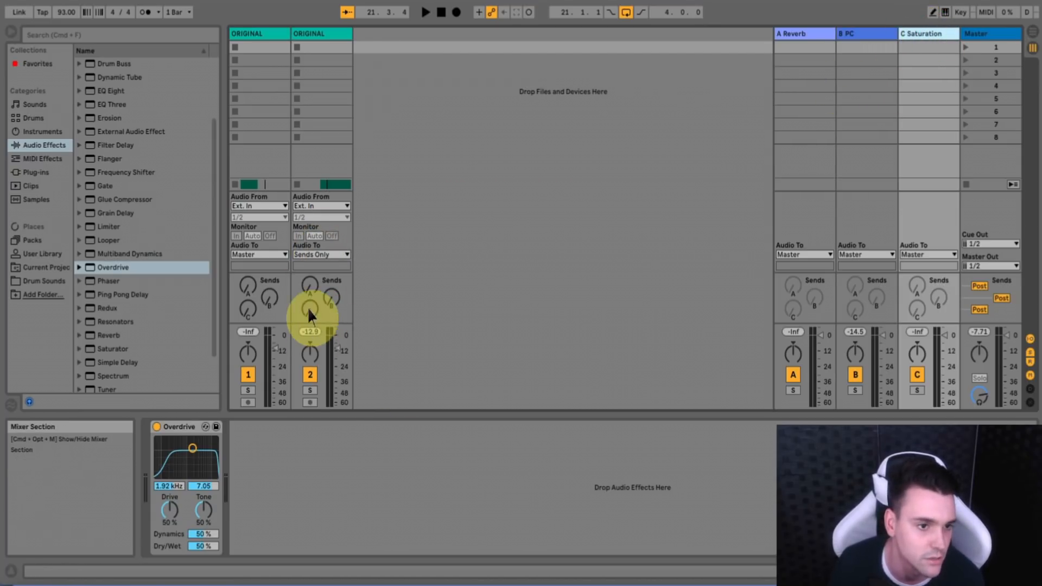
key(space)
drag(309, 310, 308, 262)
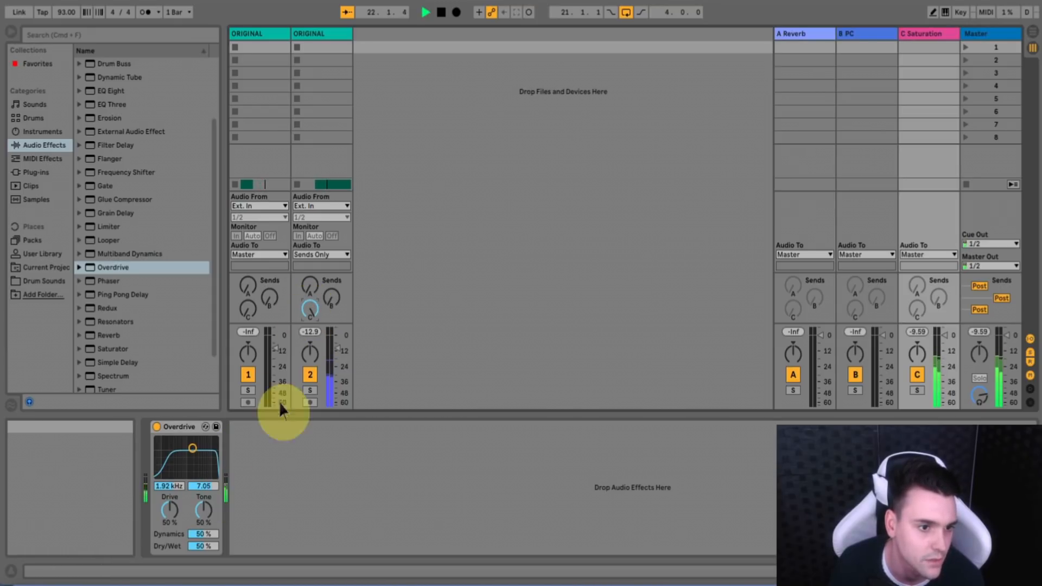
- Set the Overdrive's bandpass to 3.34 kHz with a bandwidth of 6.52 and its drive to 63 % while auditioning the loop
key(space)
drag(174, 450, 175, 451)
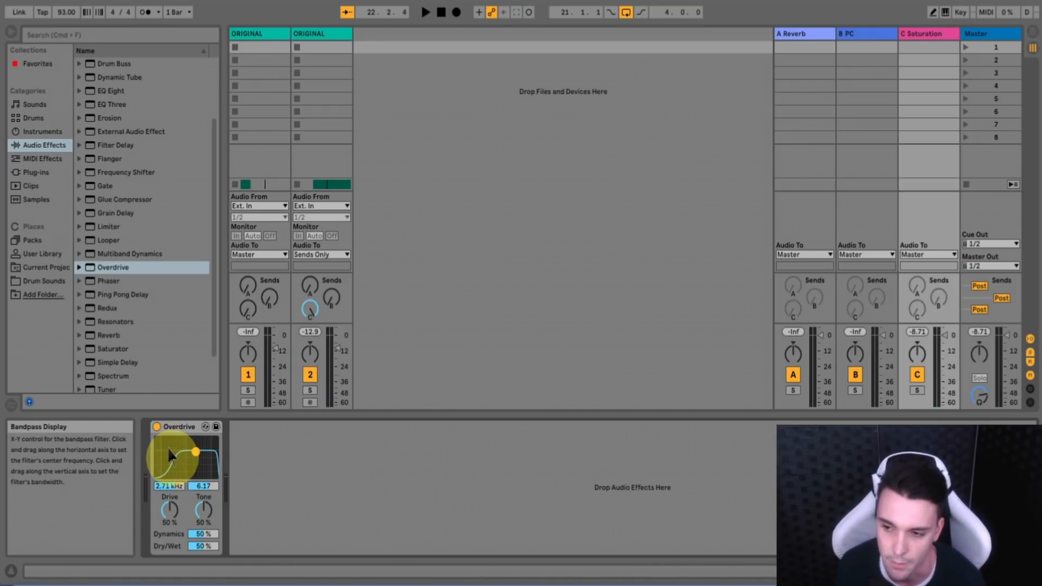
key(space)
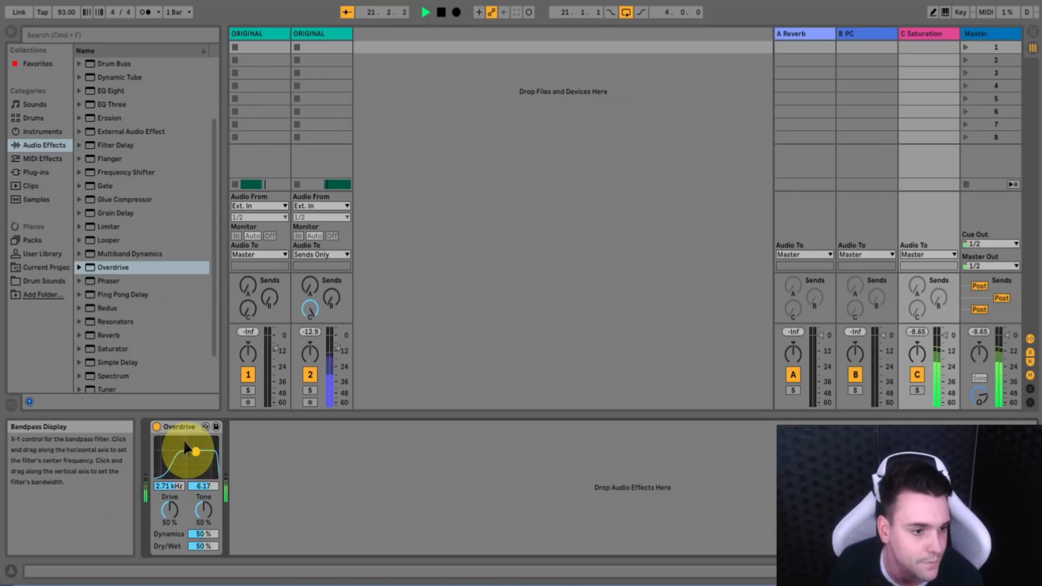
drag(195, 451, 198, 451)
drag(165, 497, 165, 487)
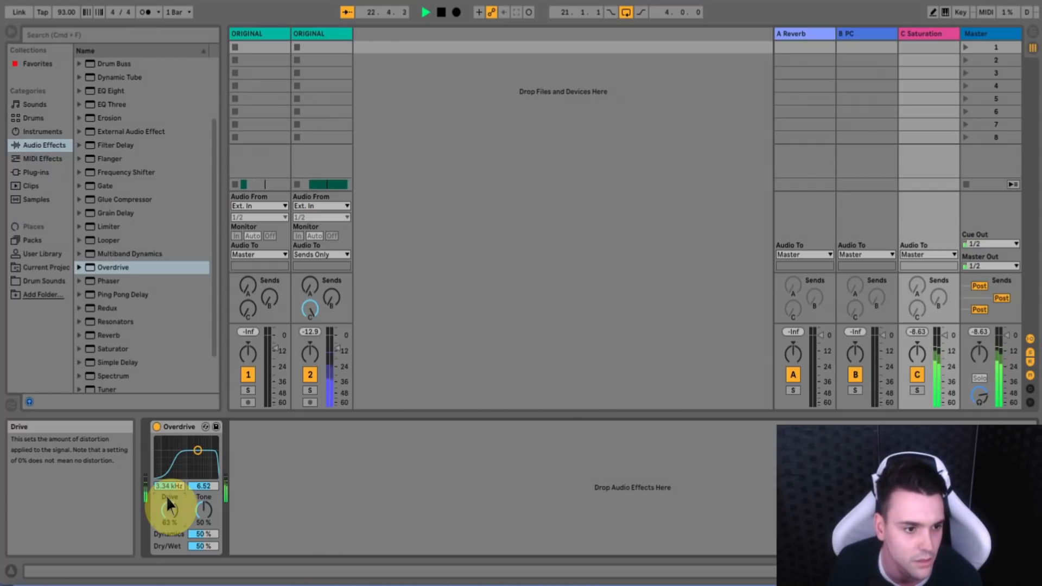
key(space)
- Turn send C off on the second ORIGINAL track, route its output back to Master and play the dry loop
drag(306, 302, 306, 347)
key(space)
key(space)
click(310, 286)
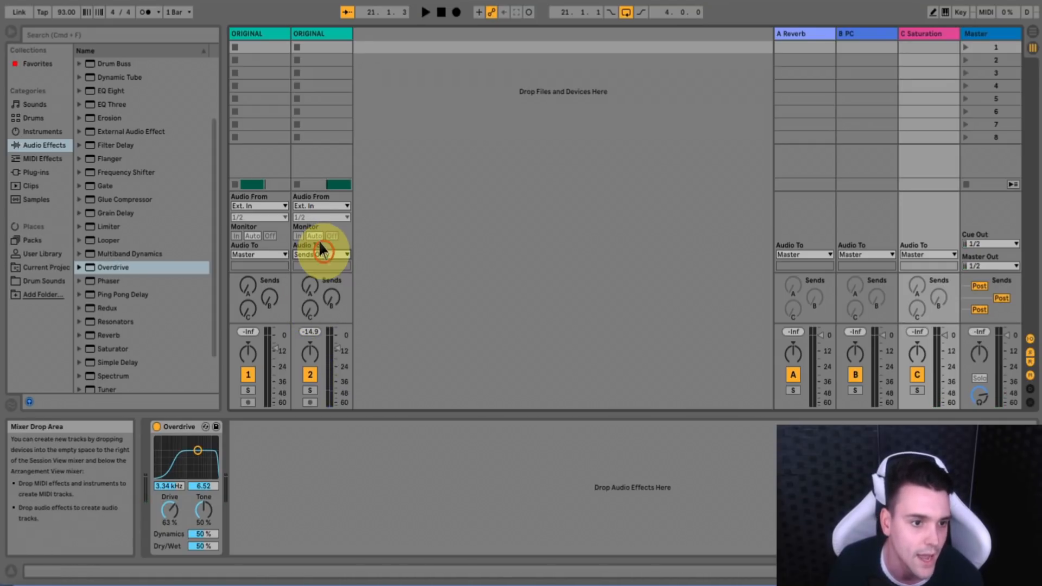
click(320, 254)
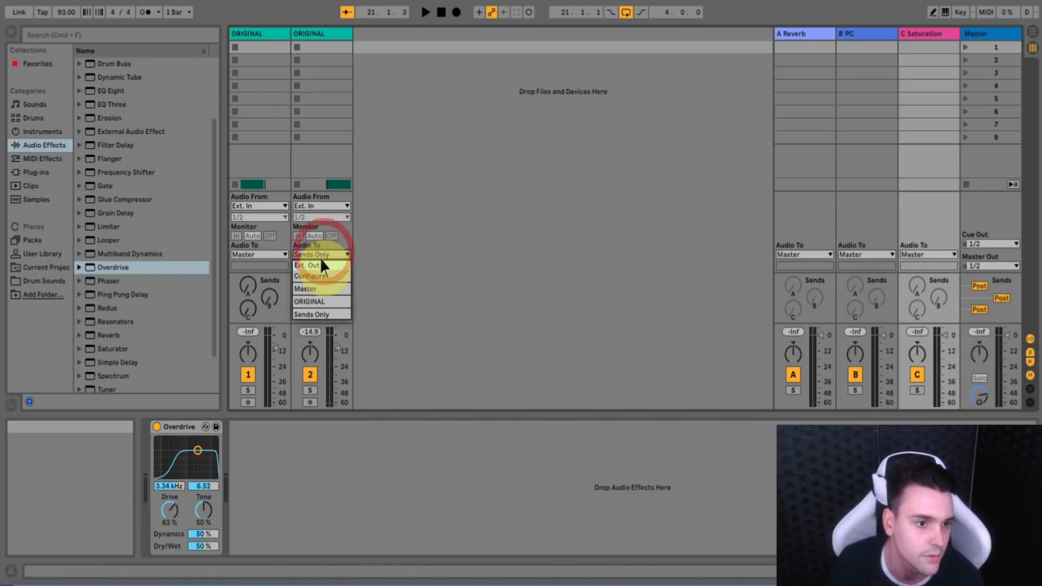
click(323, 288)
key(space)
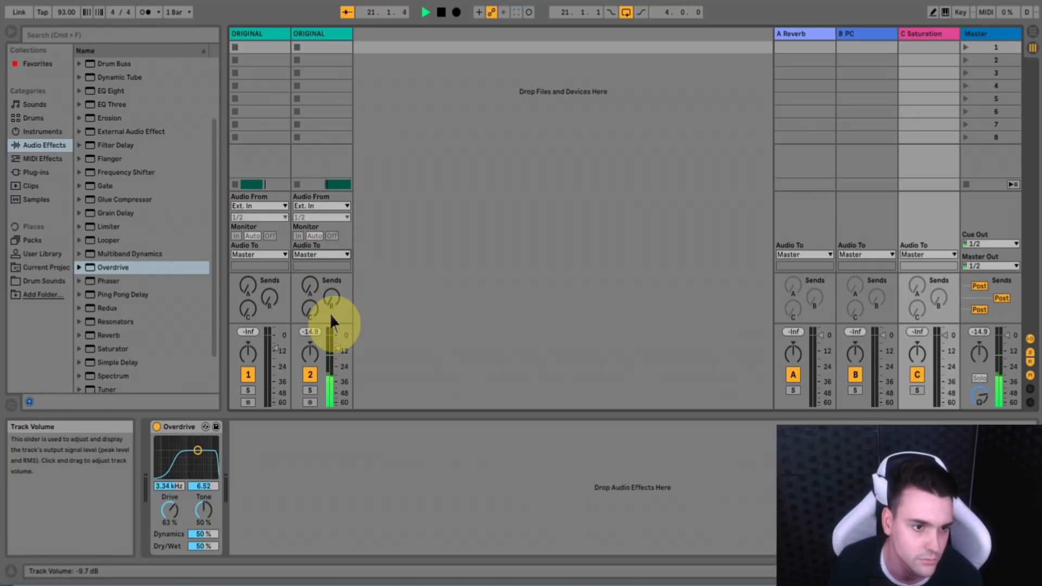
- Raise the second ORIGINAL track's PC send and bring its Saturation send to about -10.2 dB while auditioning the loop
drag(331, 297, 307, 297)
key(space)
key(space)
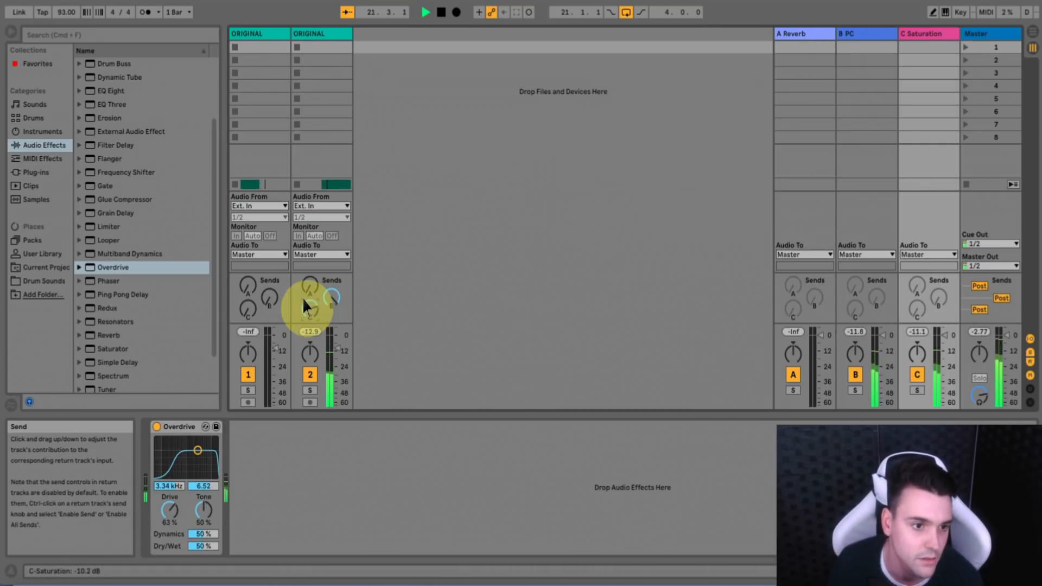
key(space)
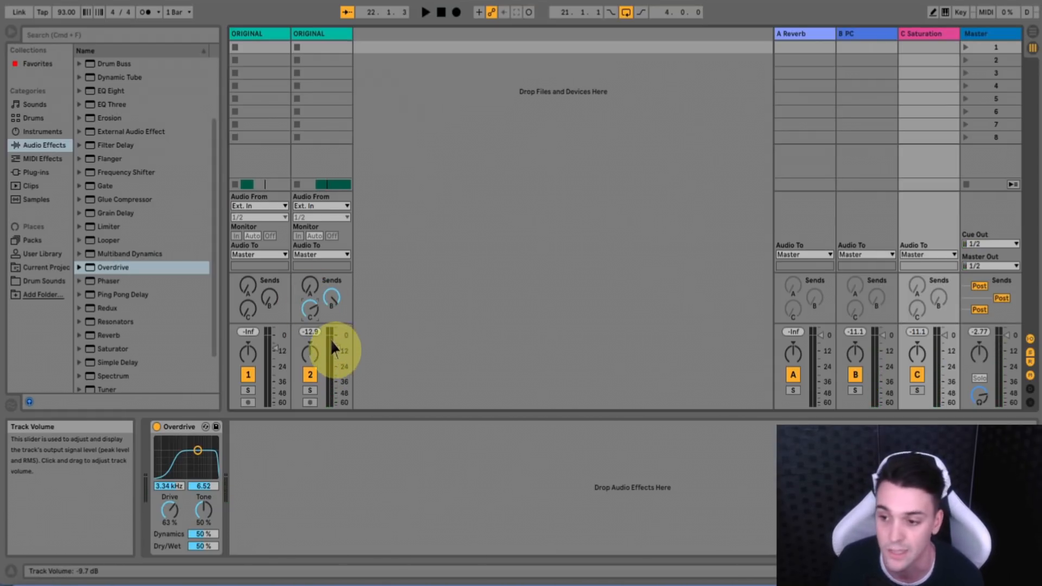
- Lower the second ORIGINAL track to -16.7 dB and balance its sends at PC 0 dB and Saturation -3.2 dB during playback
drag(331, 346, 337, 356)
key(space)
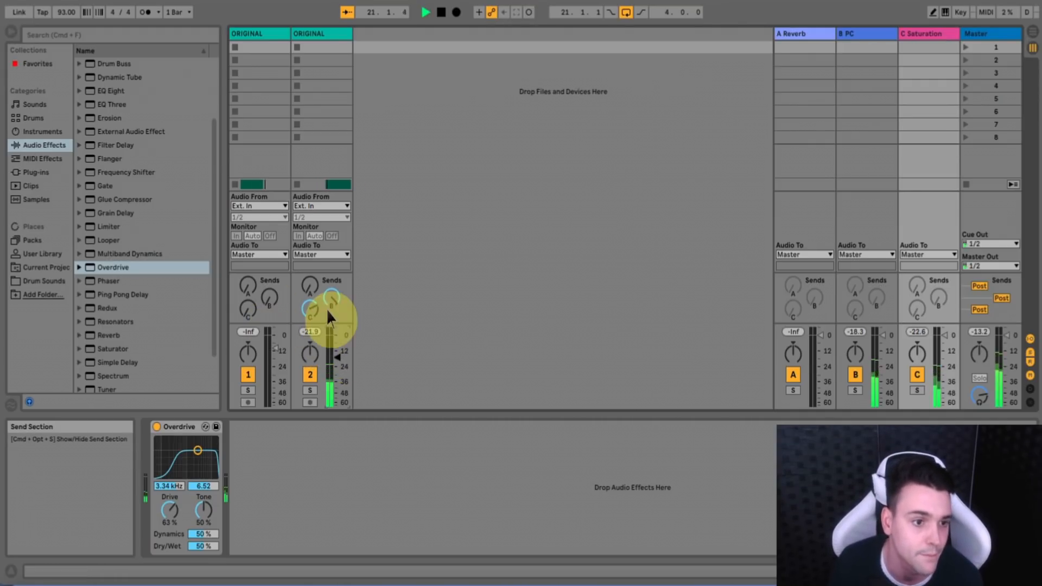
drag(305, 307, 305, 288)
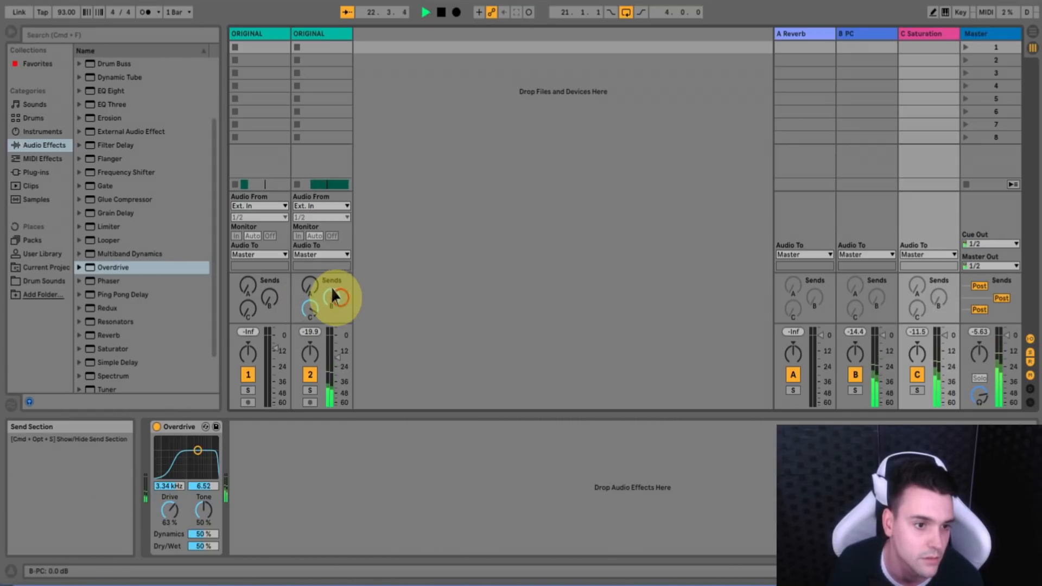
click(308, 302)
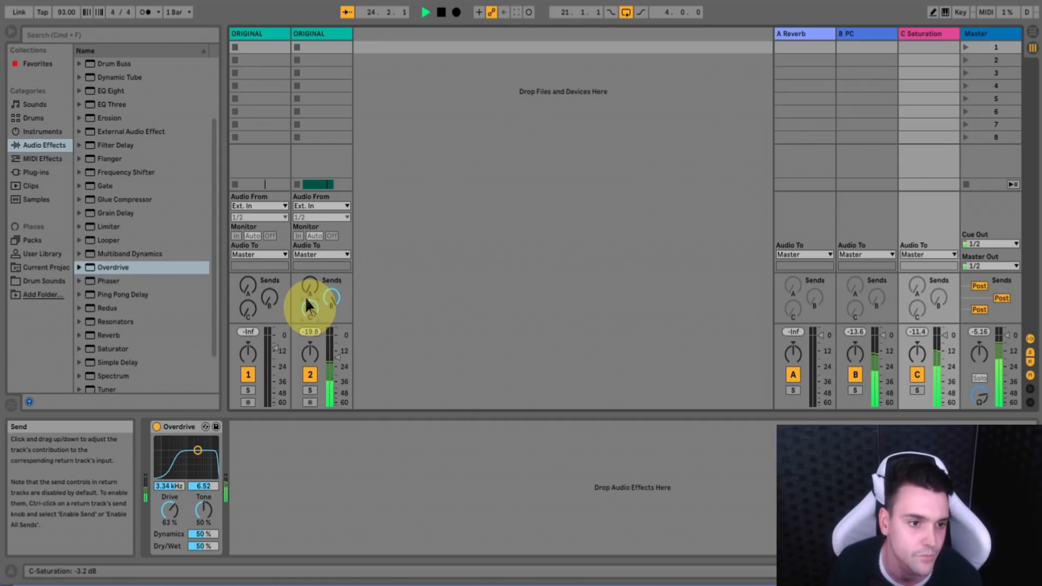
key(space)
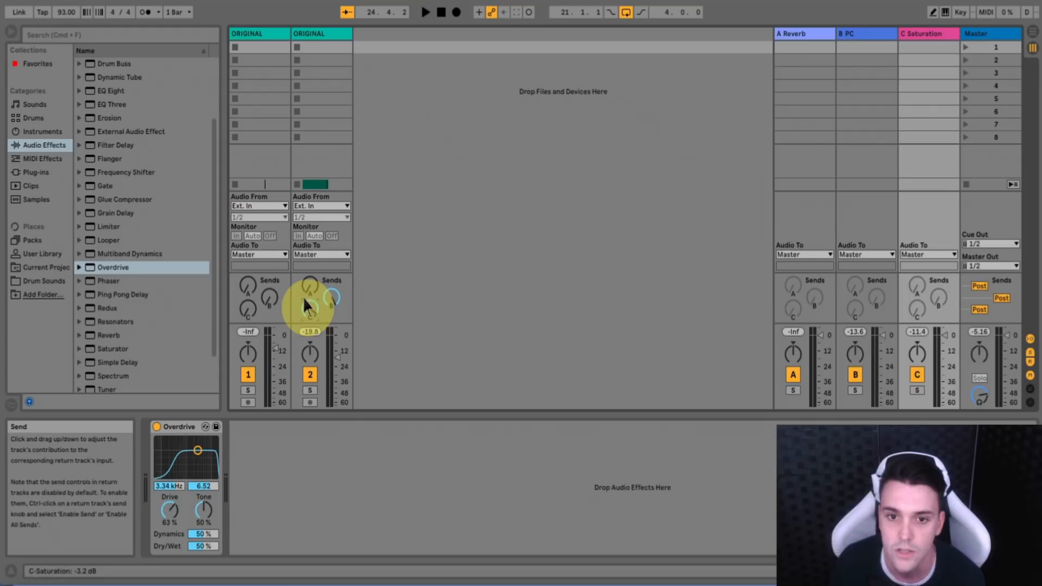
- Switch to the Arrangement View and add EQ Eight to the second ORIGINAL track
click(1030, 30)
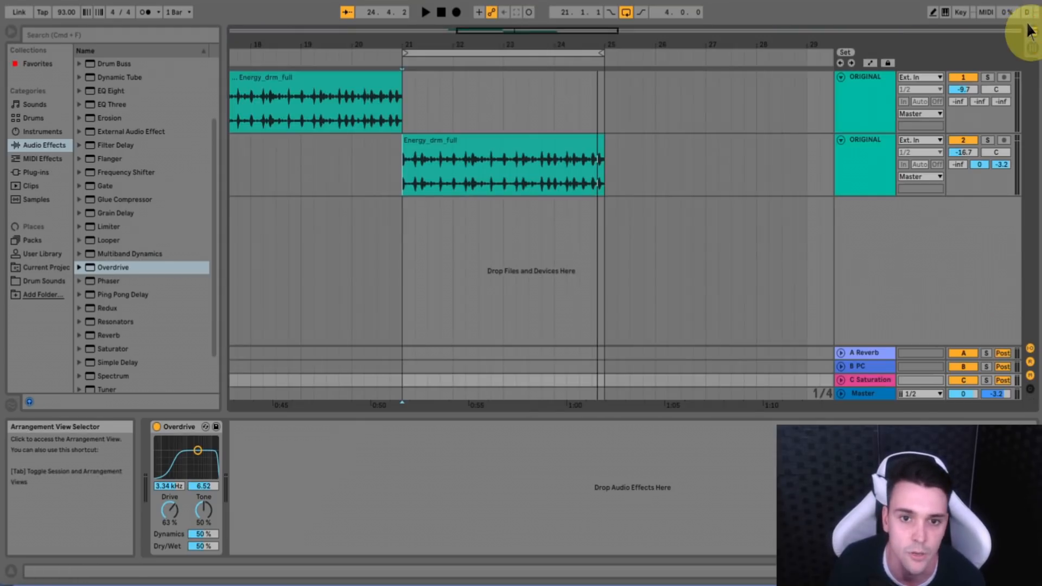
click(849, 157)
drag(513, 27, 500, 27)
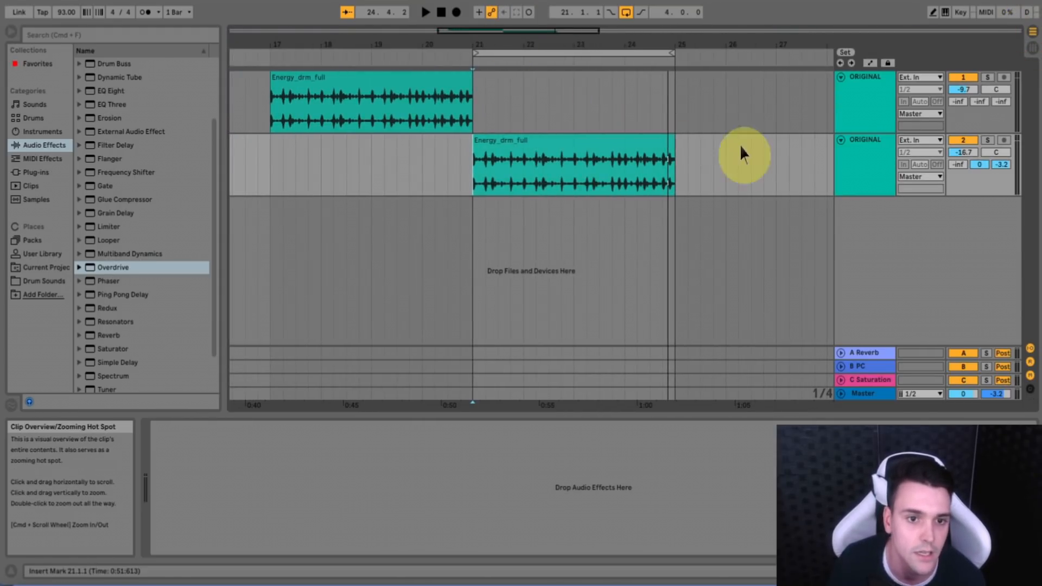
click(471, 164)
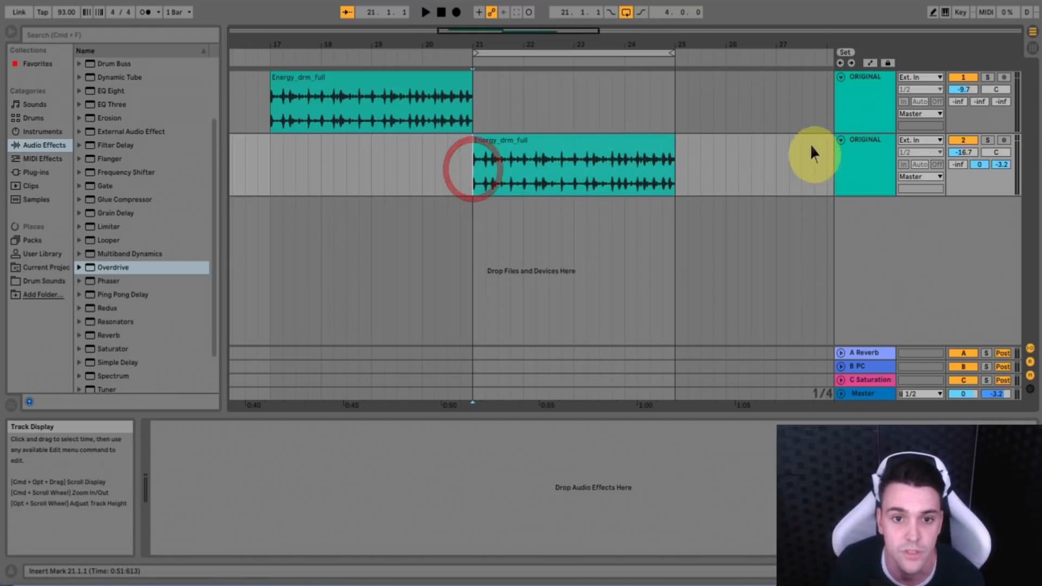
click(875, 146)
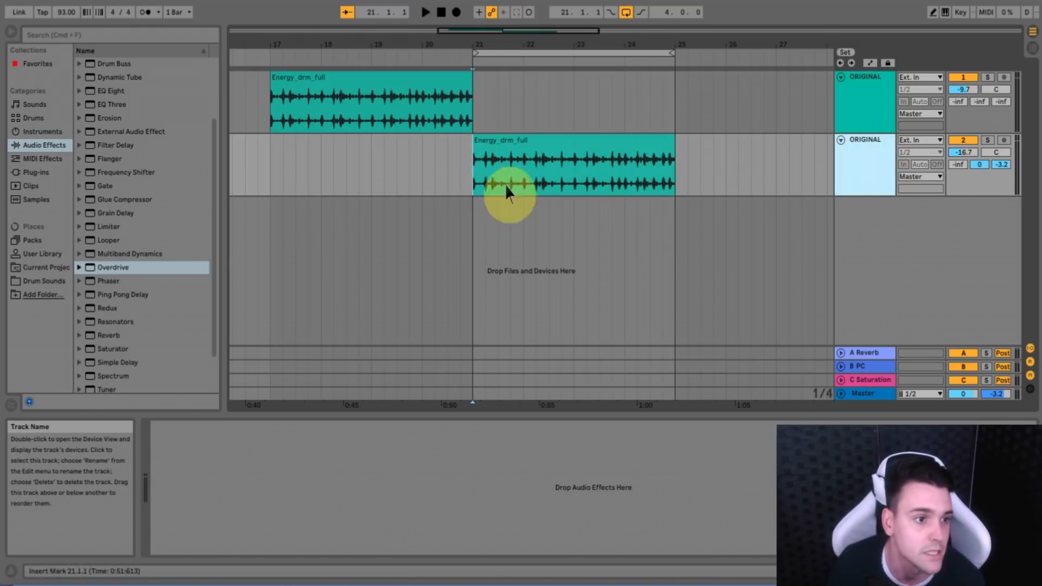
click(120, 91)
drag(121, 92, 228, 455)
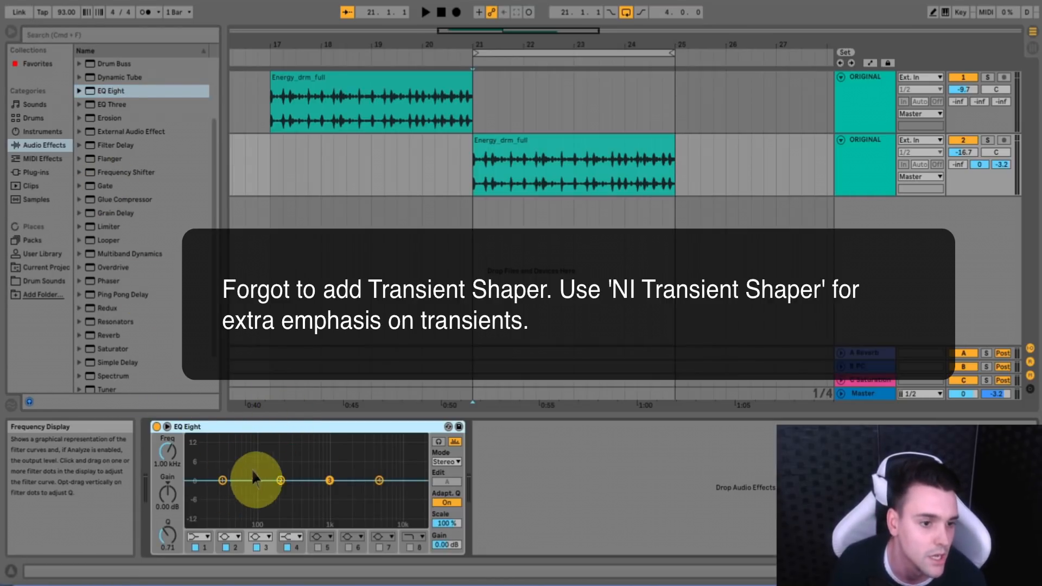
- Lower the second ORIGINAL track to -18.9 dB and boost the lows in EQ Eight by about 4.34 dB near 109 Hz
key(space)
drag(964, 152, 964, 165)
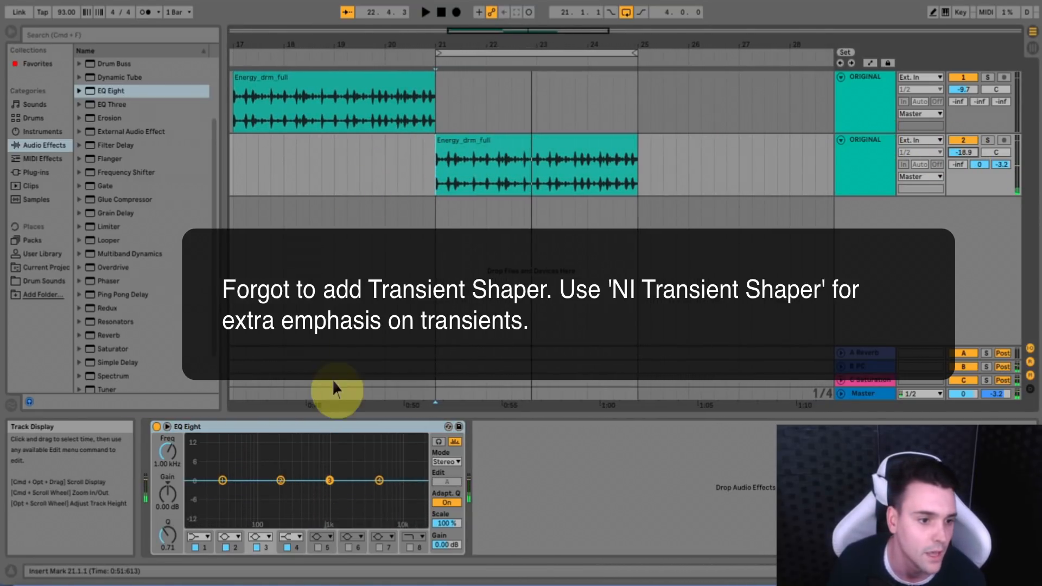
click(222, 481)
drag(222, 481, 262, 468)
key(space)
key(space)
key(space)
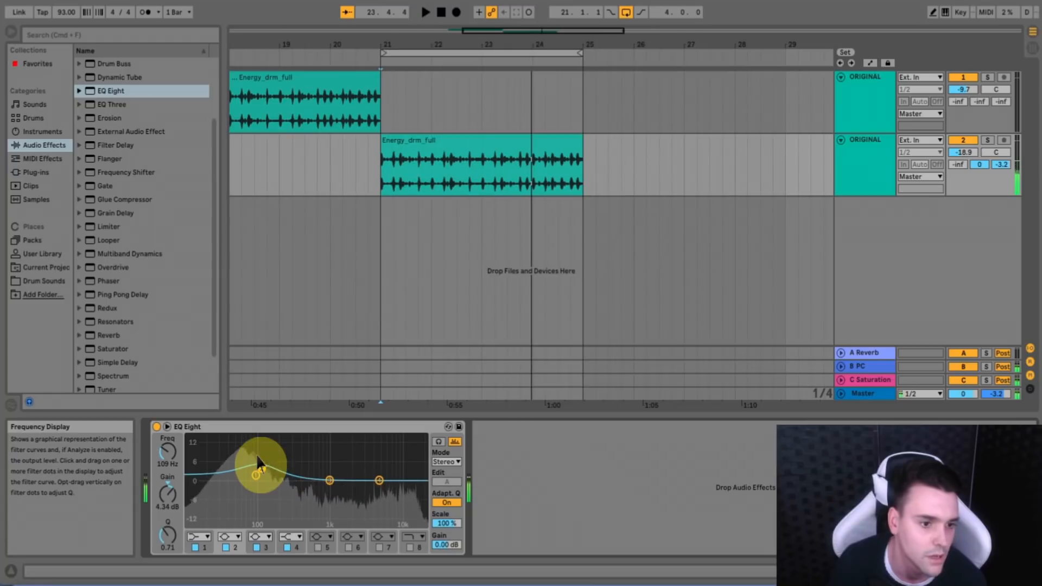
- Shape EQ Eight's band 3 into a narrow boost of 8.31 dB at 861 Hz with Q 13.5 and audition it
drag(329, 472, 343, 472)
mouse_move(163, 534)
mouse_down()
mouse_move(166, 496)
mouse_move(167, 516)
mouse_up()
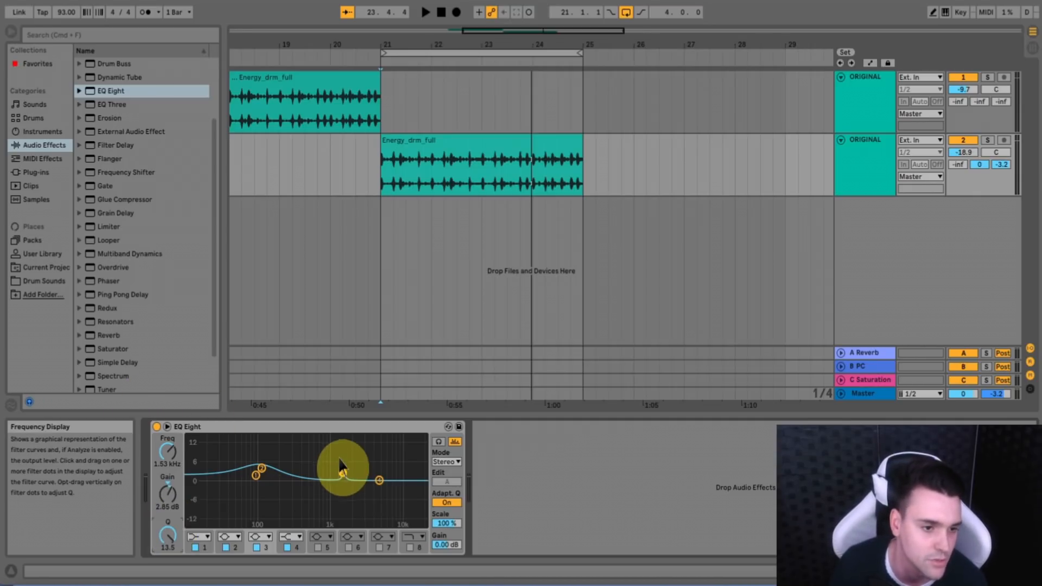
drag(342, 472, 325, 457)
key(space)
key(space)
key(space)
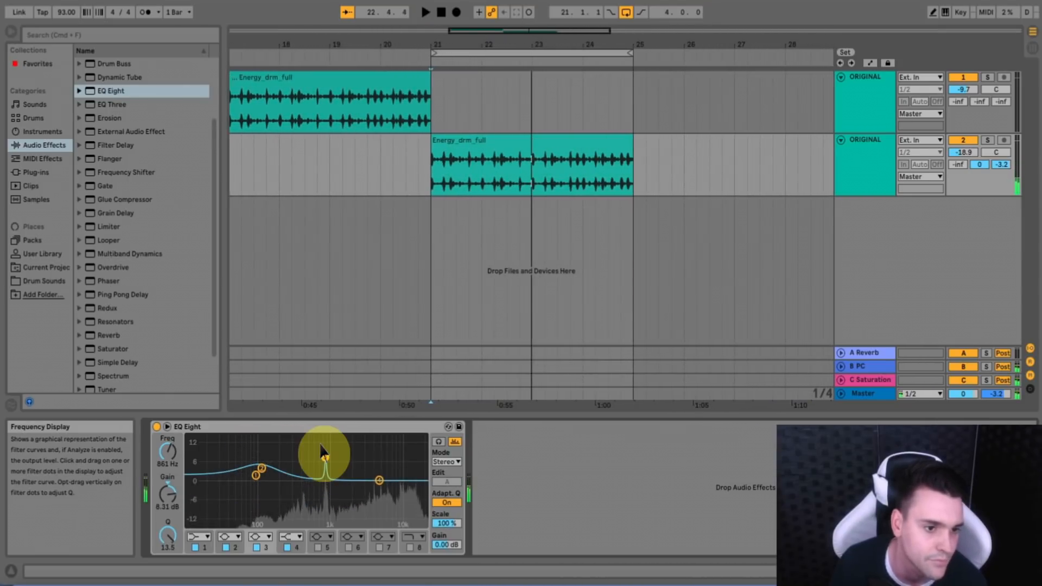
key(space)
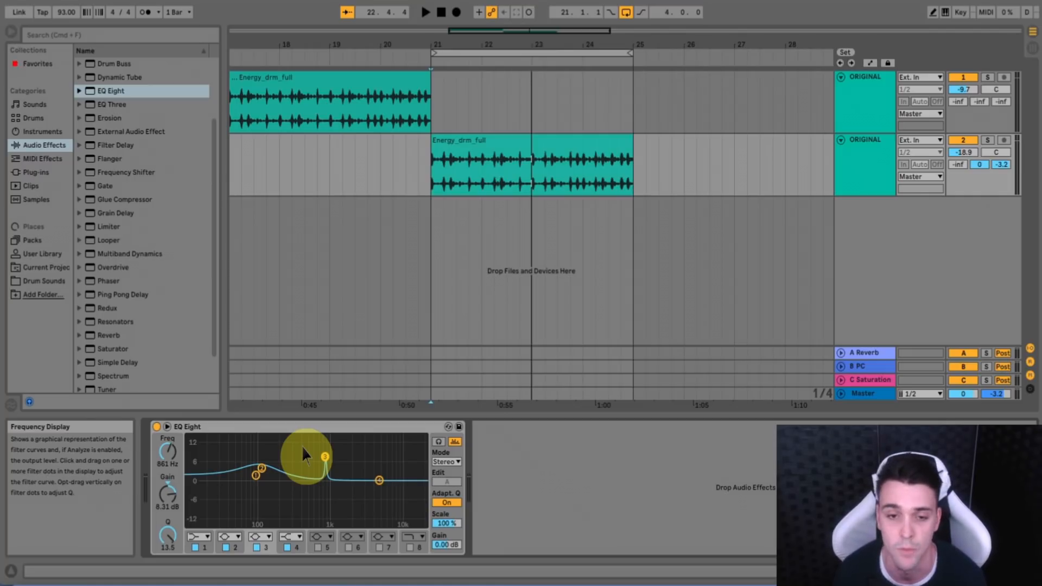
- Duplicate the second ORIGINAL track, deactivate the source track and solo the duplicate
click(850, 141)
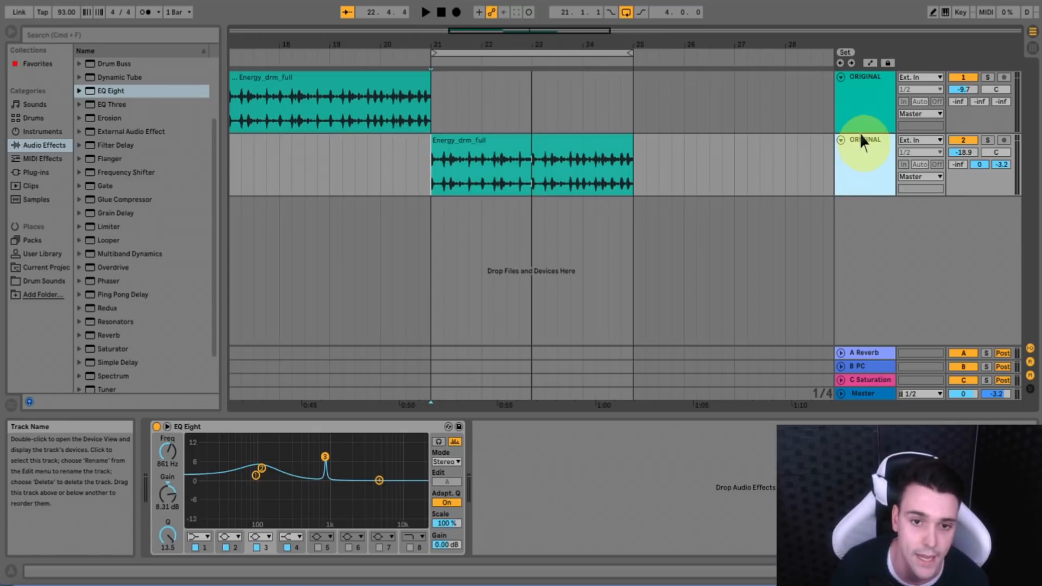
key(super+d)
click(866, 143)
click(963, 142)
click(858, 219)
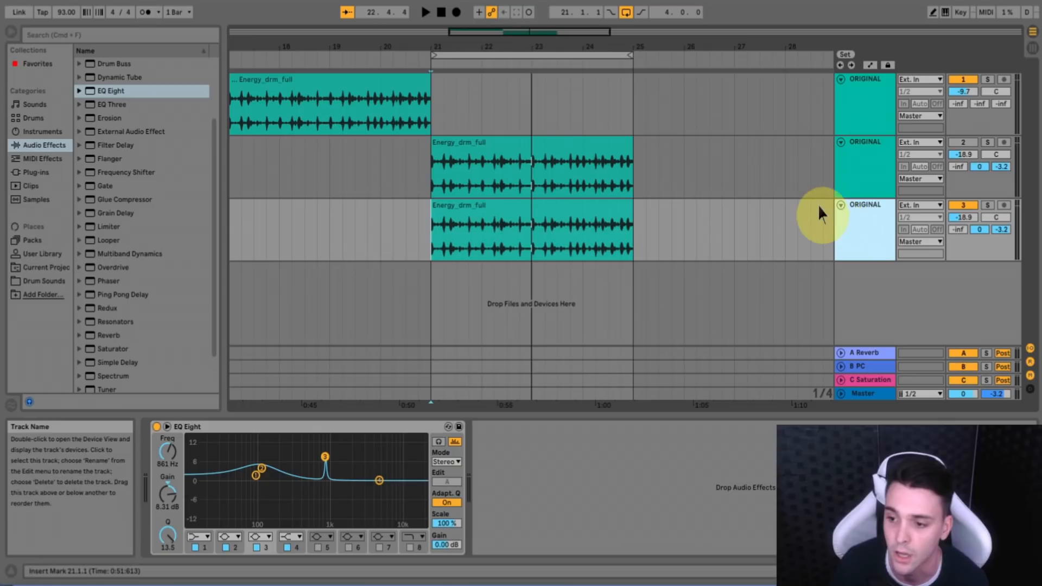
click(988, 206)
click(878, 204)
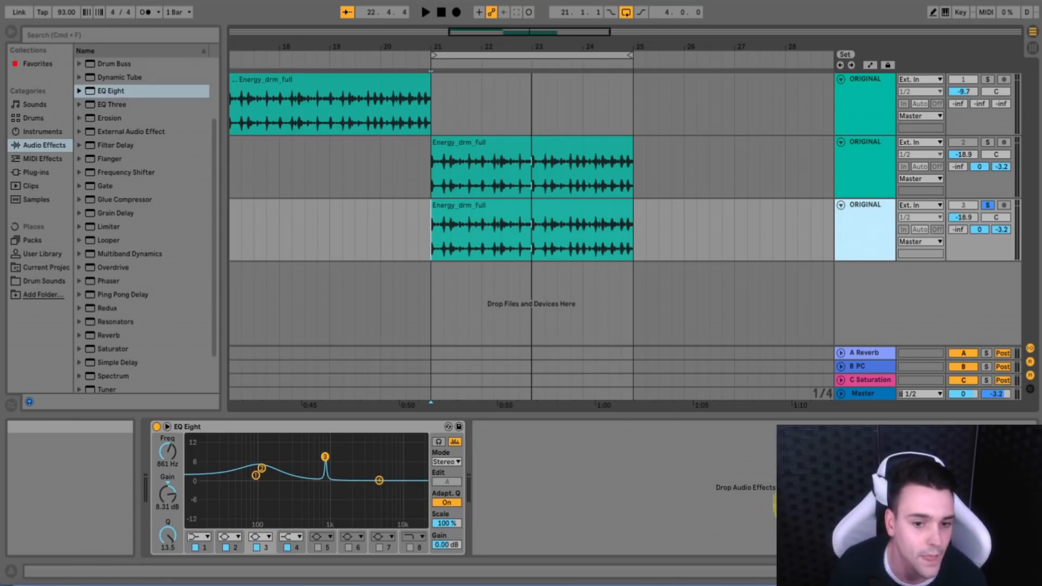
- Open the duplicated track's clip settings, choose the Beats warp mode and set the Transient Loop Mode to Off
click(879, 572)
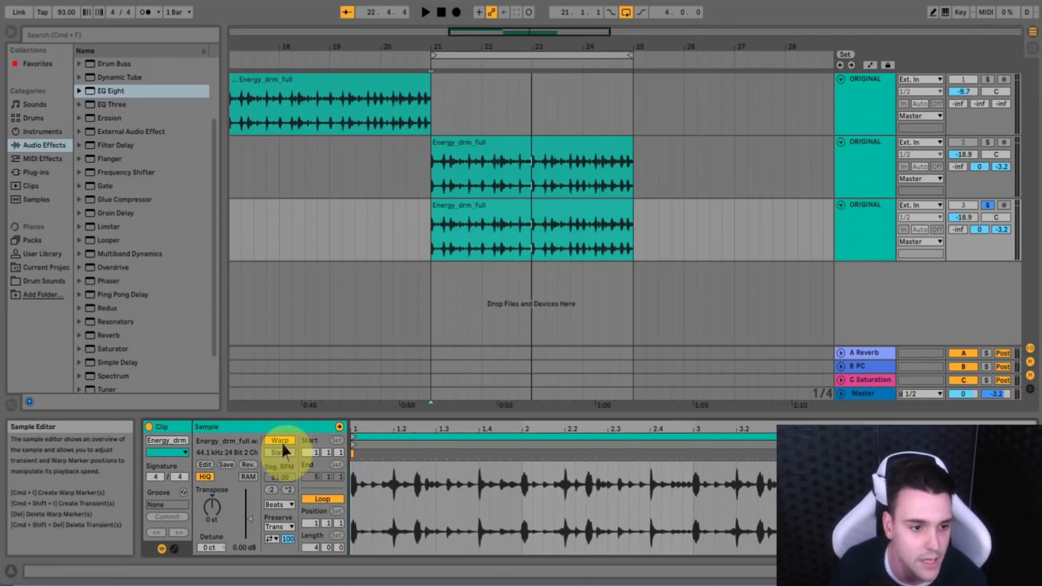
click(279, 504)
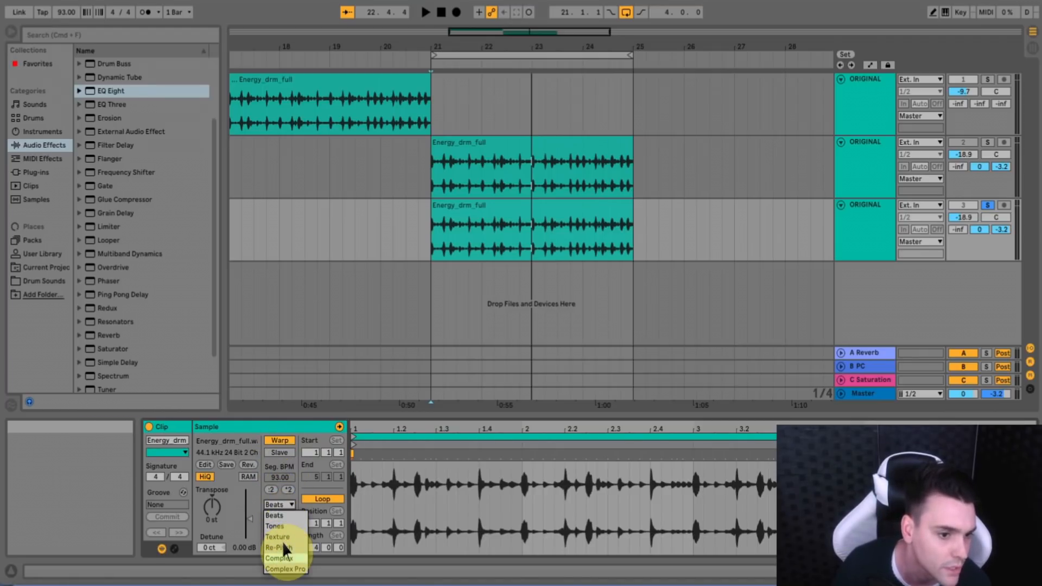
click(282, 513)
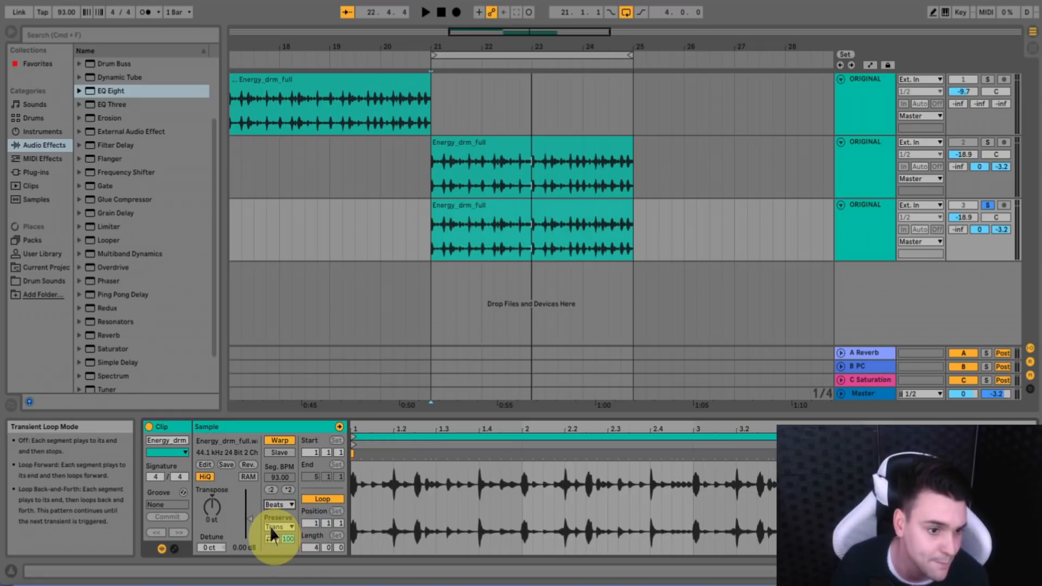
click(271, 538)
click(262, 505)
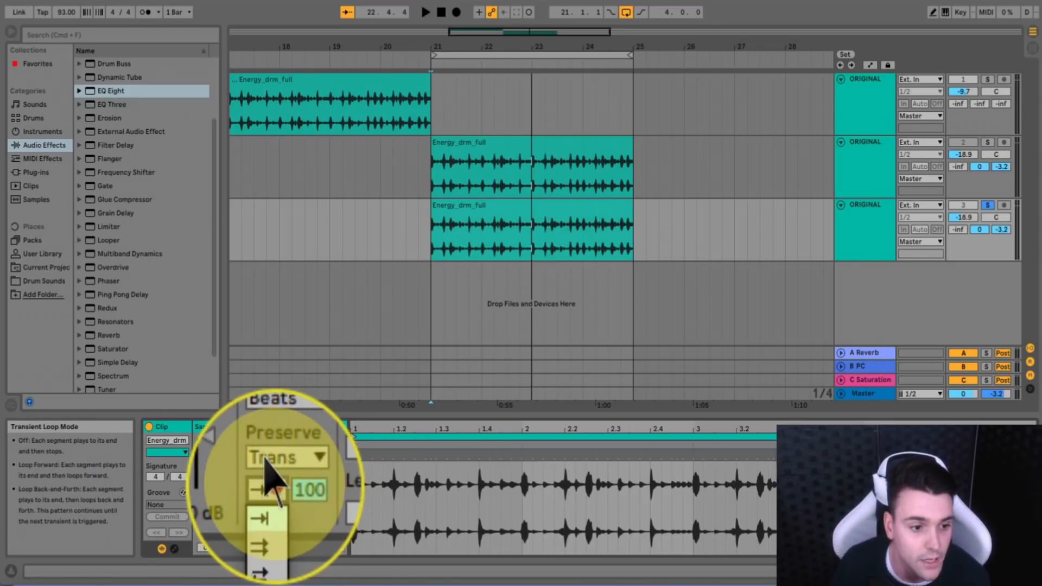
- Keep the clip's Transient Loop Mode at Off and set its Transient Envelope to 96
click(266, 465)
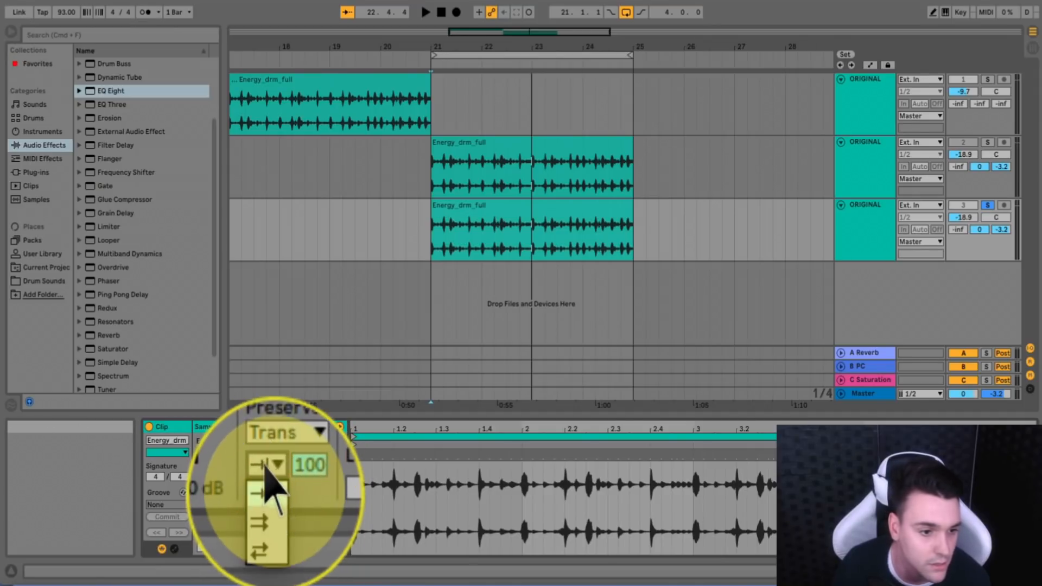
click(266, 492)
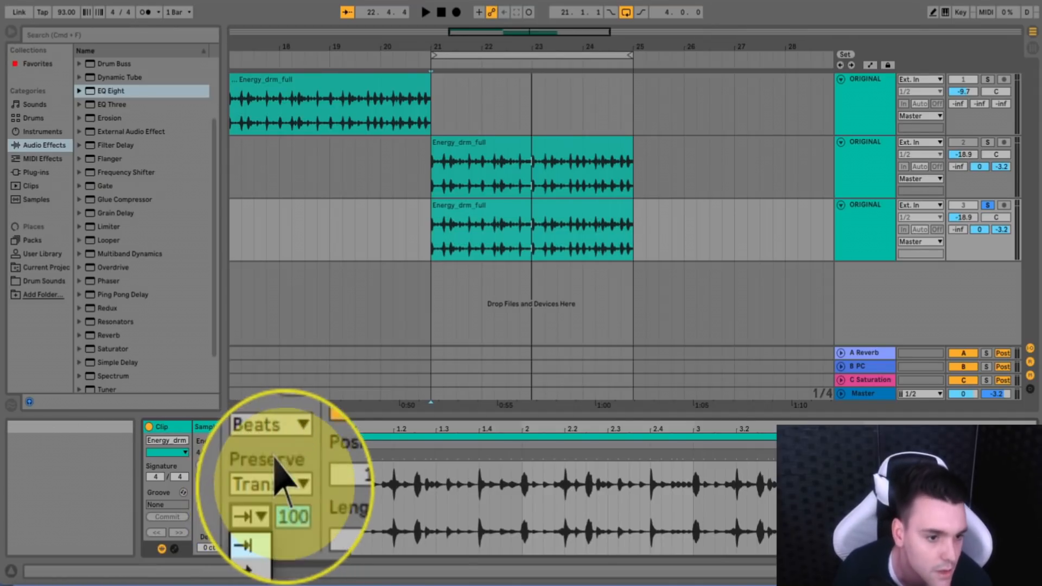
click(277, 461)
click(290, 564)
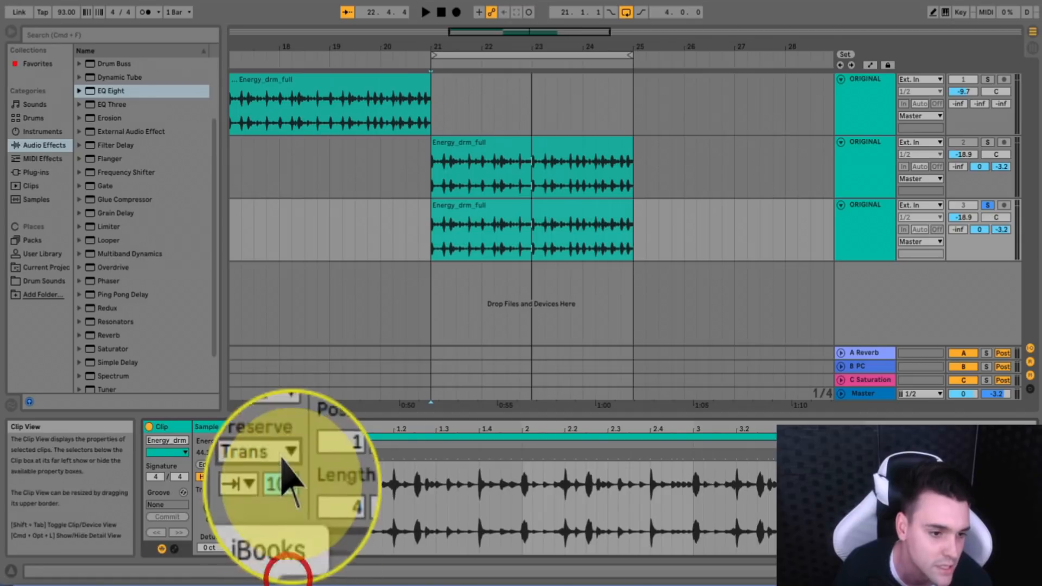
click(264, 460)
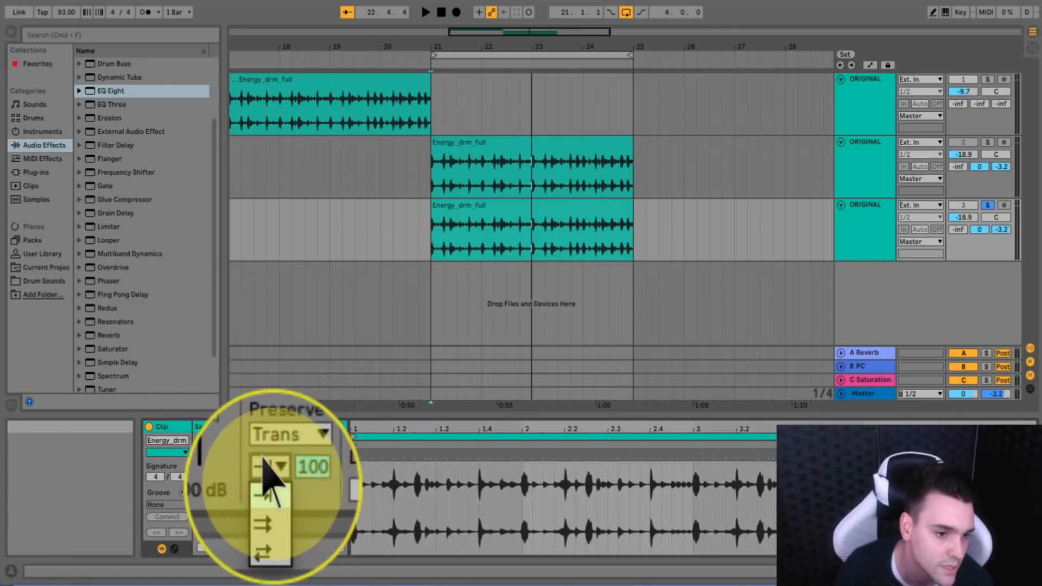
click(264, 491)
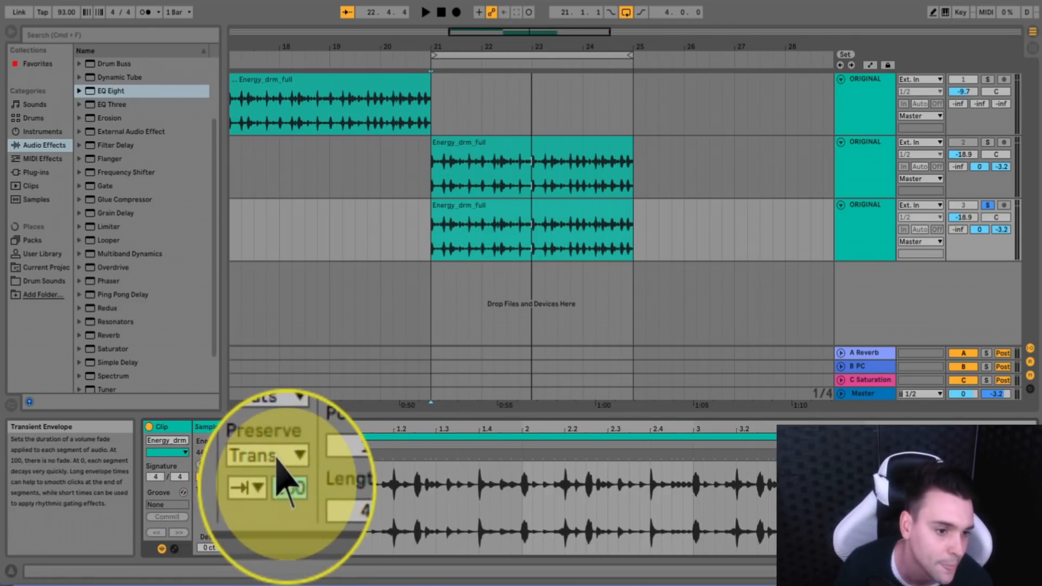
click(285, 480)
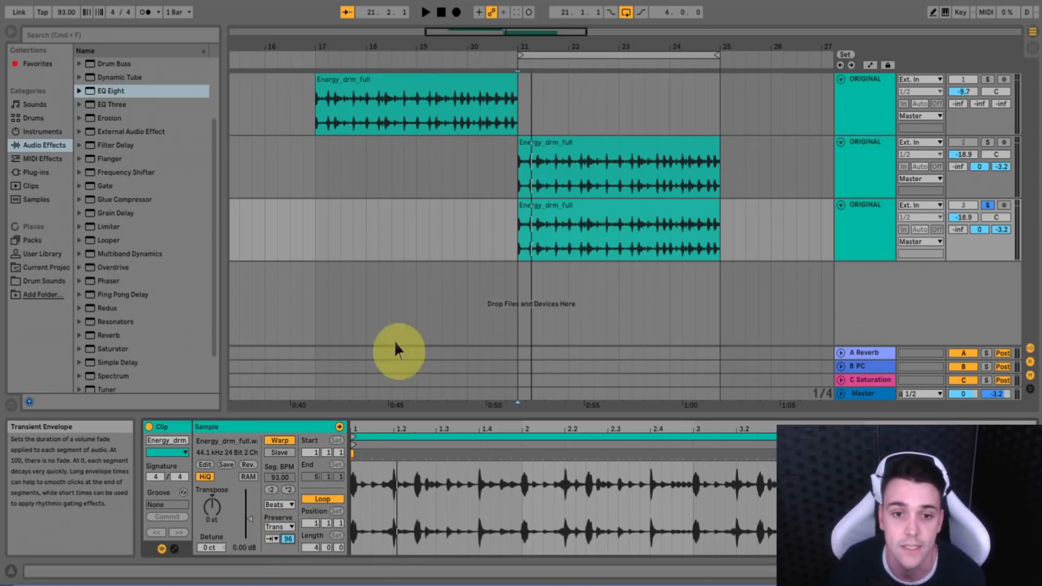
- Rename the duplicated track as Transient and play its soloed loop
click(862, 212)
key(super+r)
text(Transient)
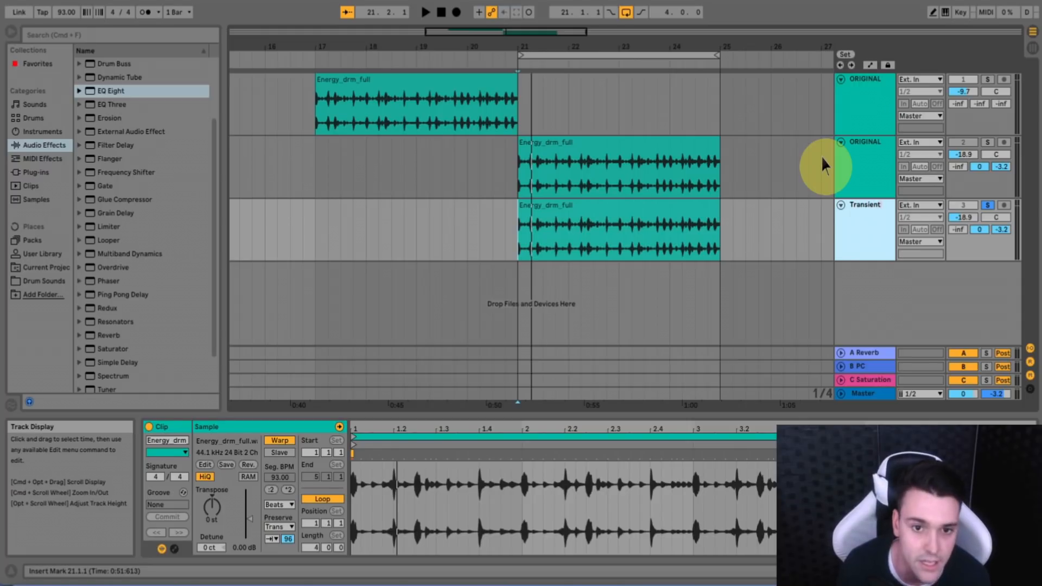
click(868, 217)
key(space)
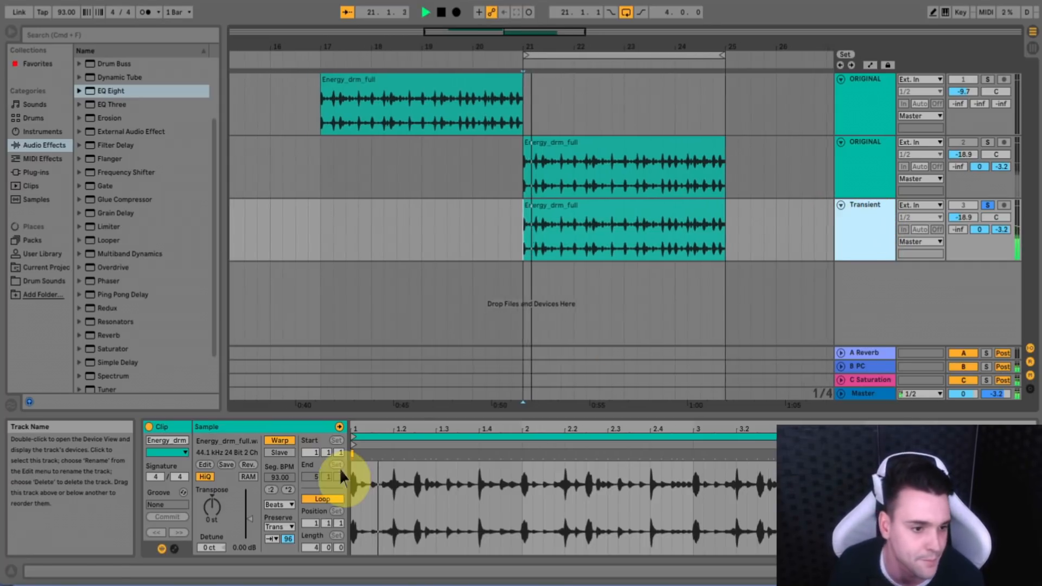
key(space)
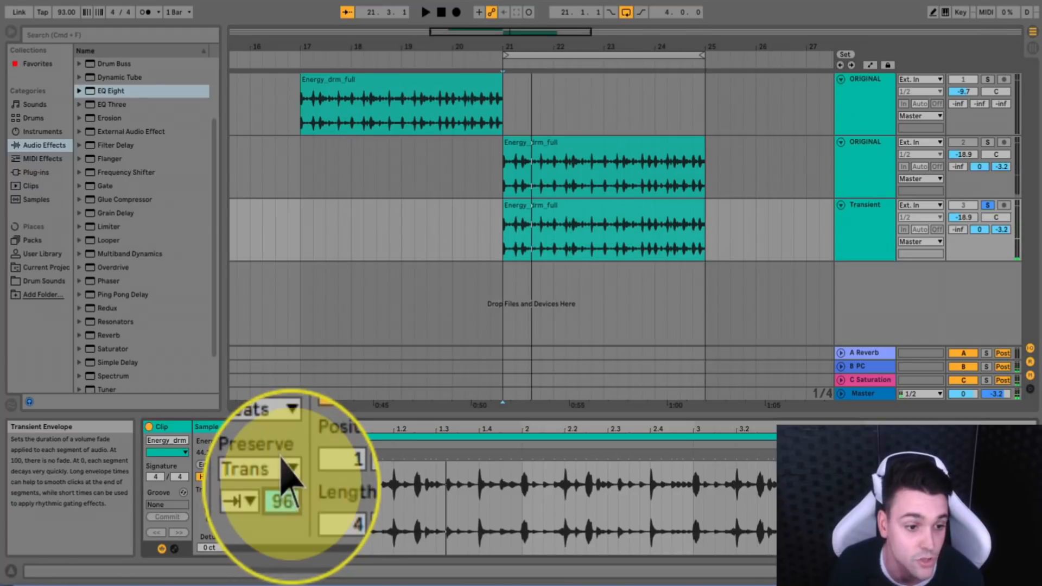
- Set the Transient clip's Transient Envelope to 9 while auditioning its soloed loop
mouse_move(283, 493)
mouse_down()
mouse_move(282, 457)
mouse_move(282, 495)
mouse_up()
key(space)
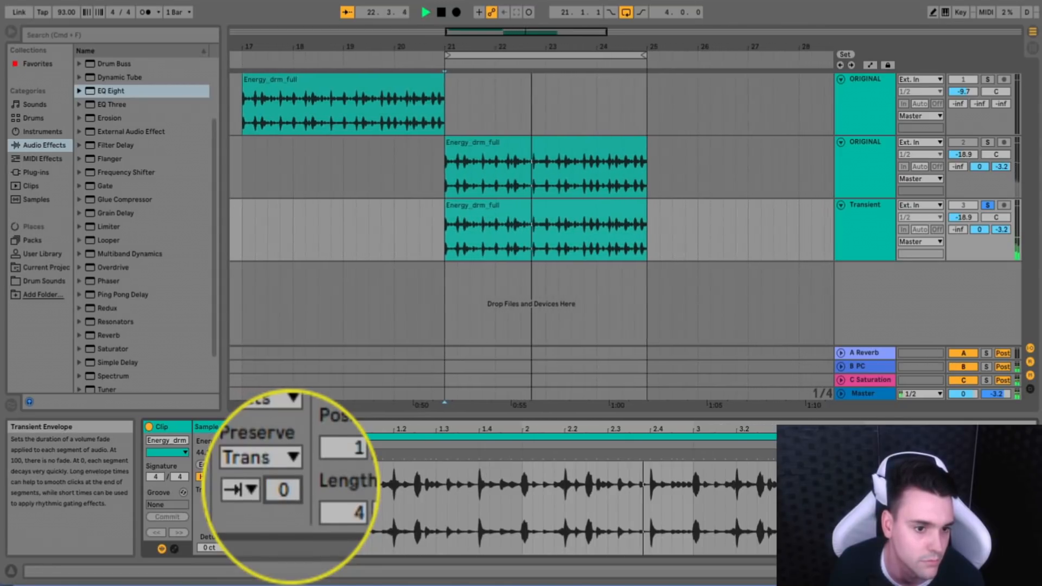
key(space)
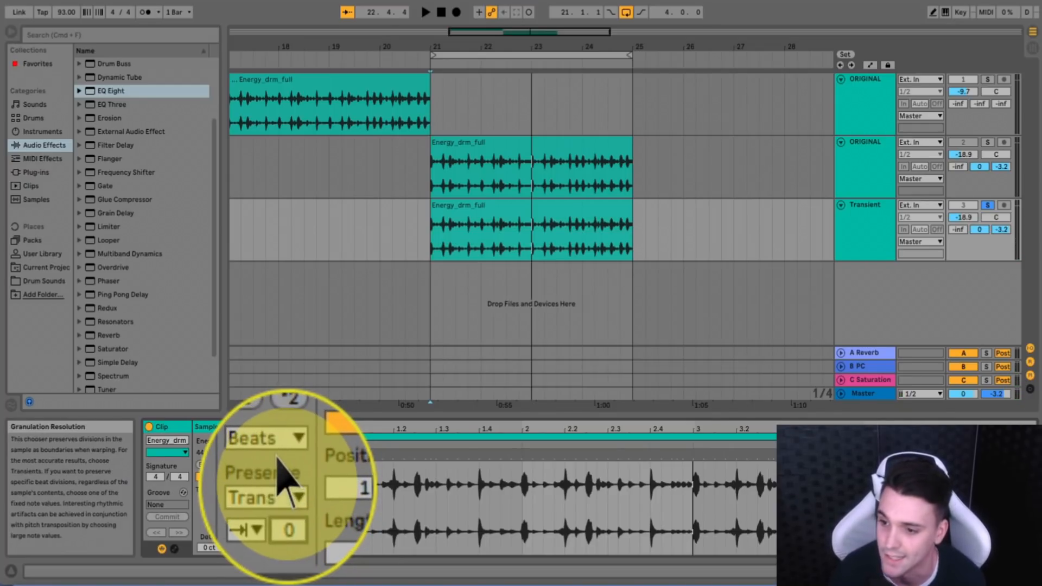
key(space)
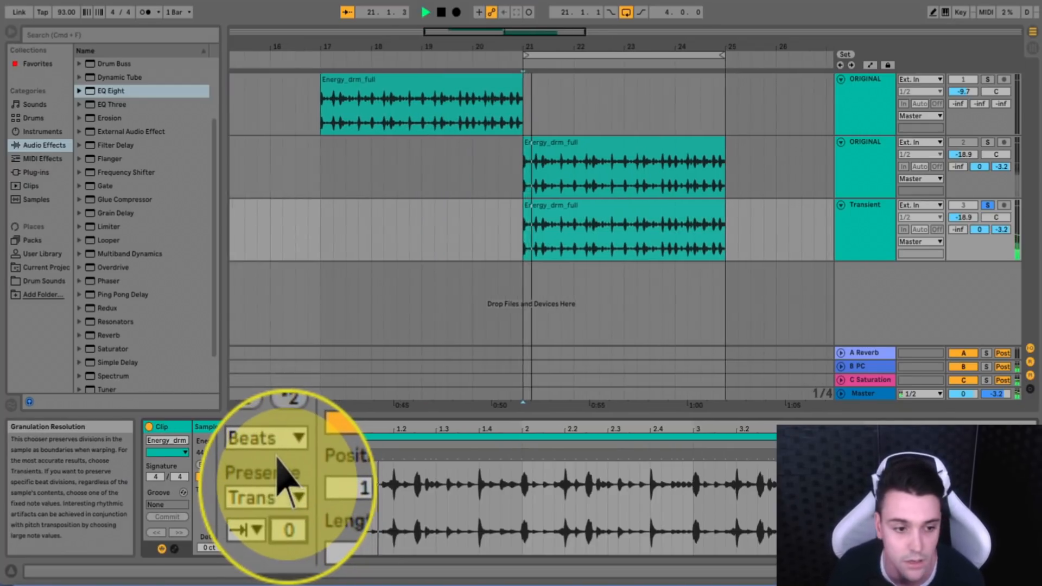
drag(286, 489, 286, 480)
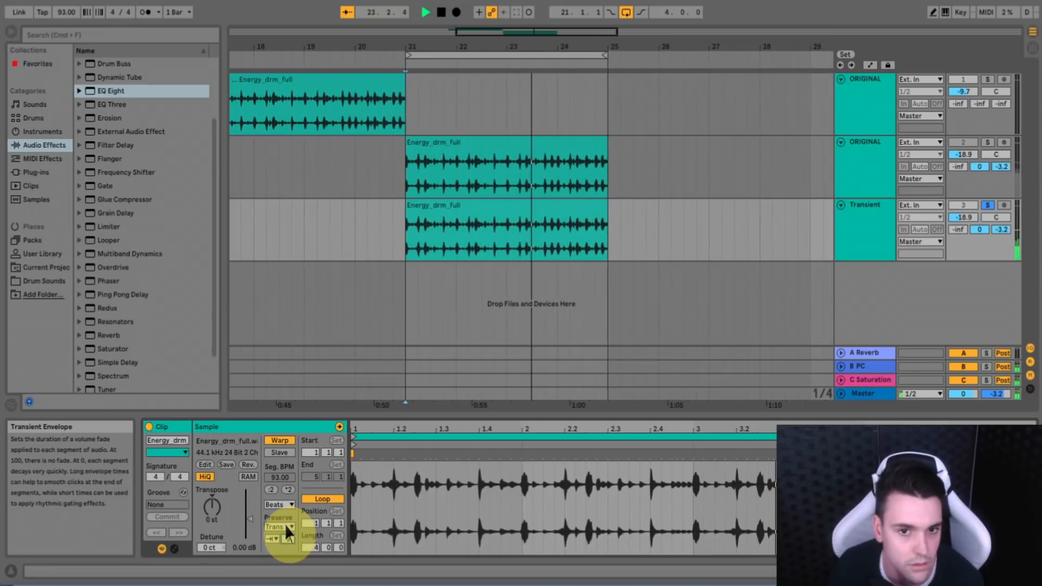
- Turn off solo on the Transient track and deactivate the track
click(881, 162)
click(987, 206)
click(962, 204)
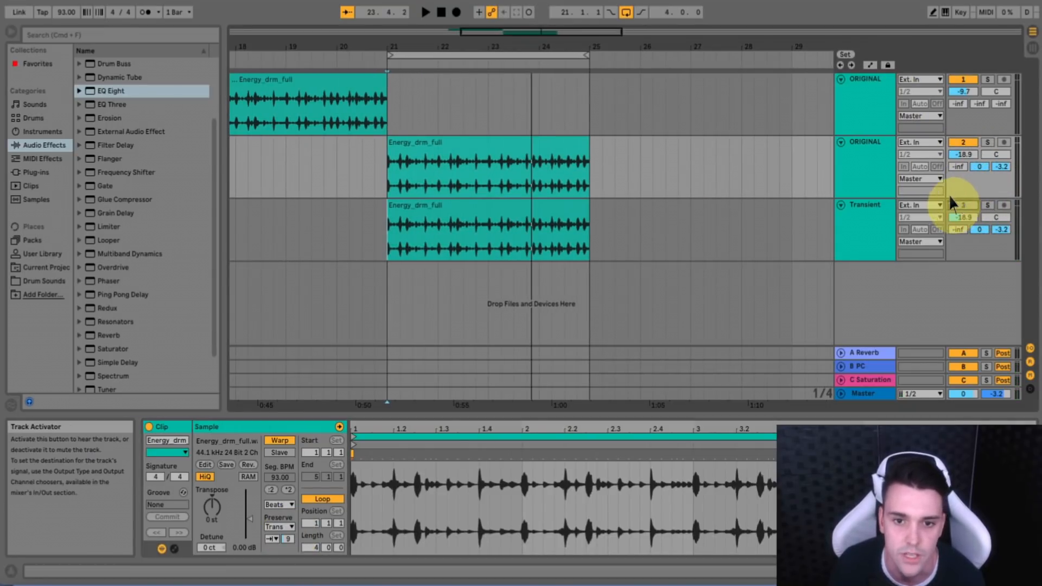
- Add a Limiter after EQ Eight on the Transient track, with Auto release off and Release at 0.01 ms
click(868, 204)
click(1016, 571)
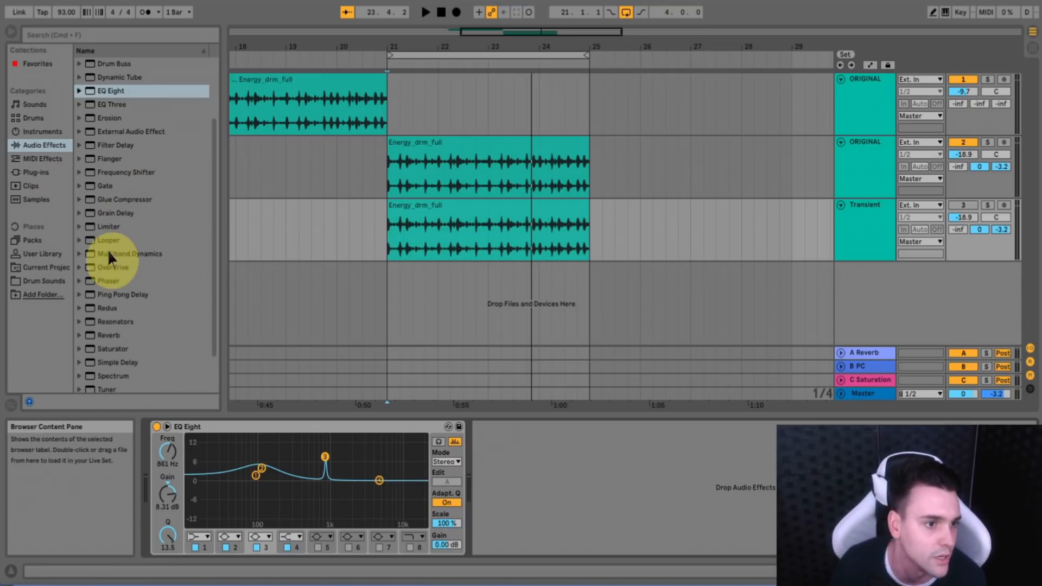
drag(111, 227, 511, 445)
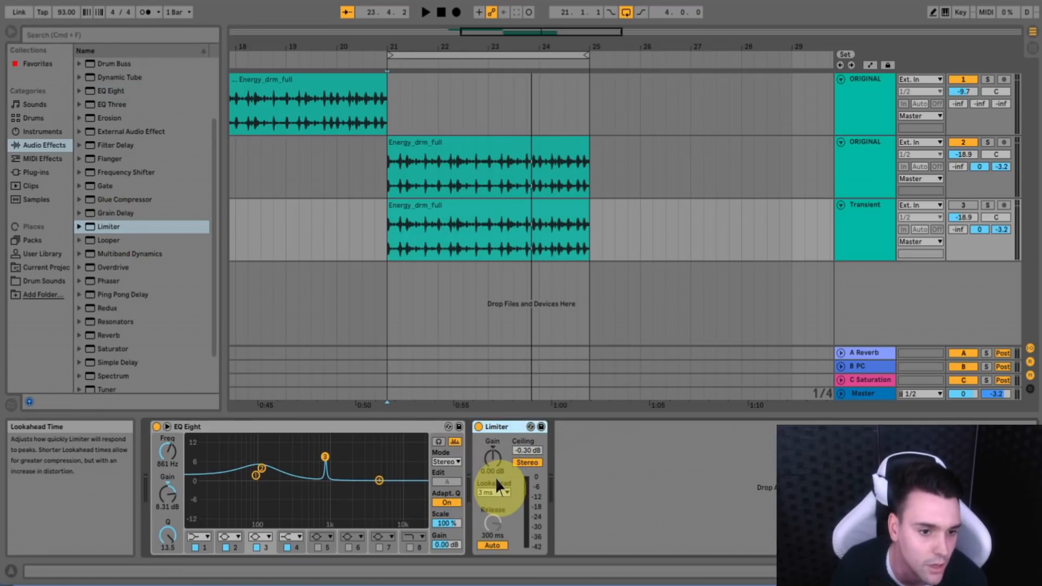
click(492, 545)
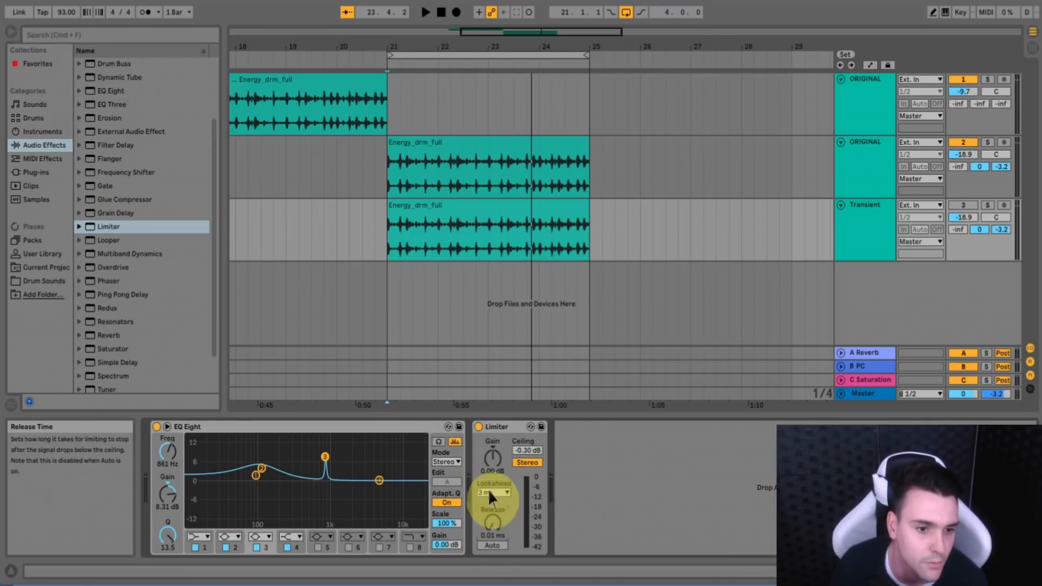
- Play the loop, reactivate the Transient track and briefly solo it to compare it with the mix
key(space)
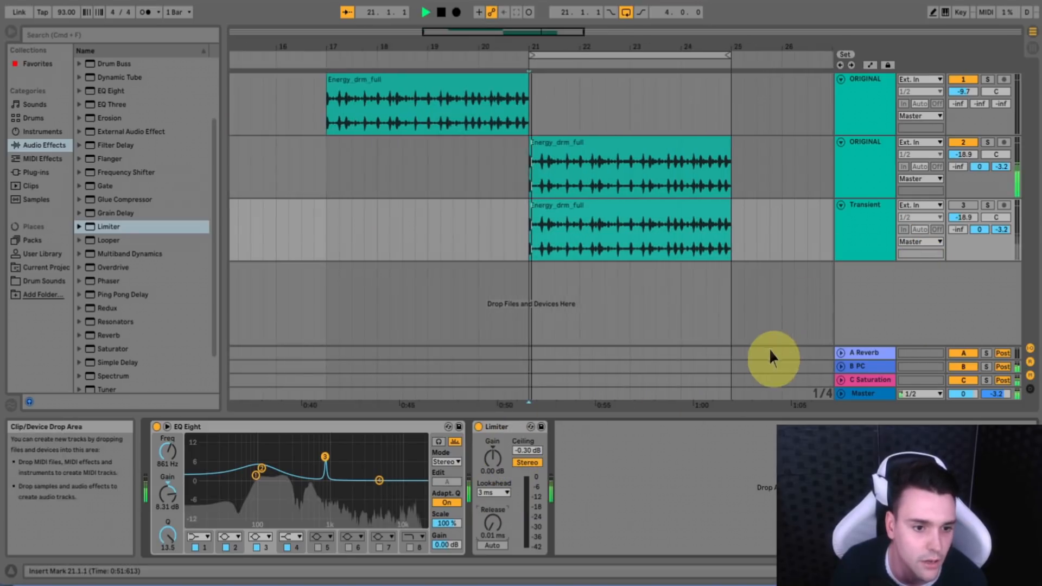
click(964, 205)
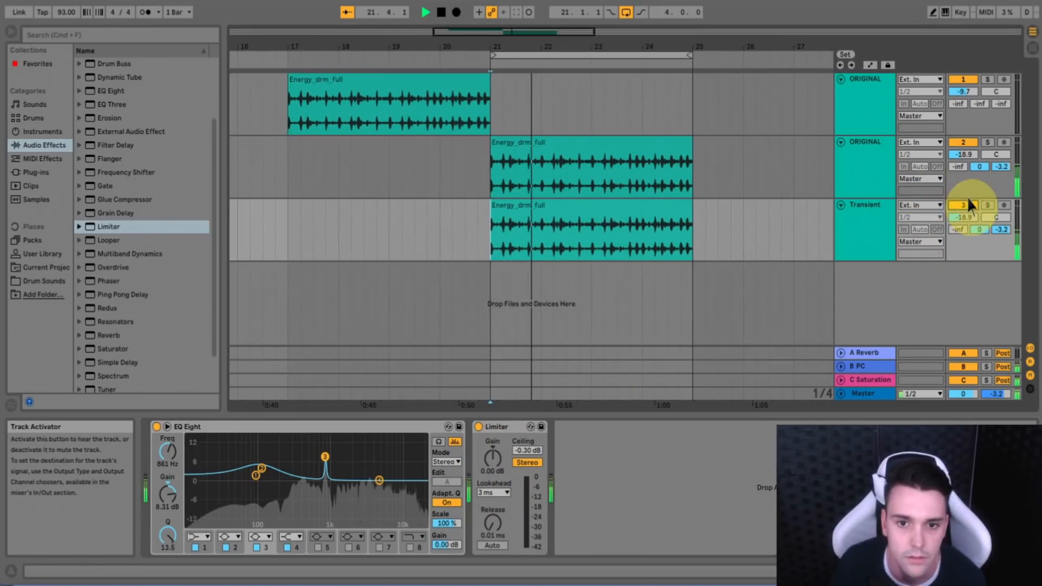
click(987, 207)
click(987, 206)
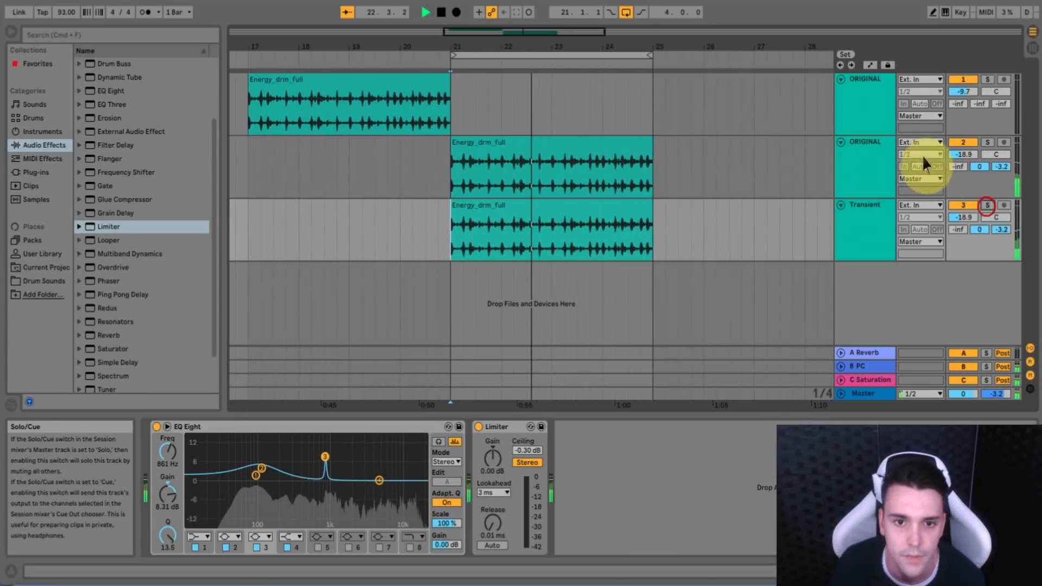
key(space)
- Lower the second ORIGINAL and Transient tracks together to -22.5 dB and play the first ORIGINAL loop for comparison
click(872, 145)
shift+click(874, 223)
drag(964, 156, 963, 154)
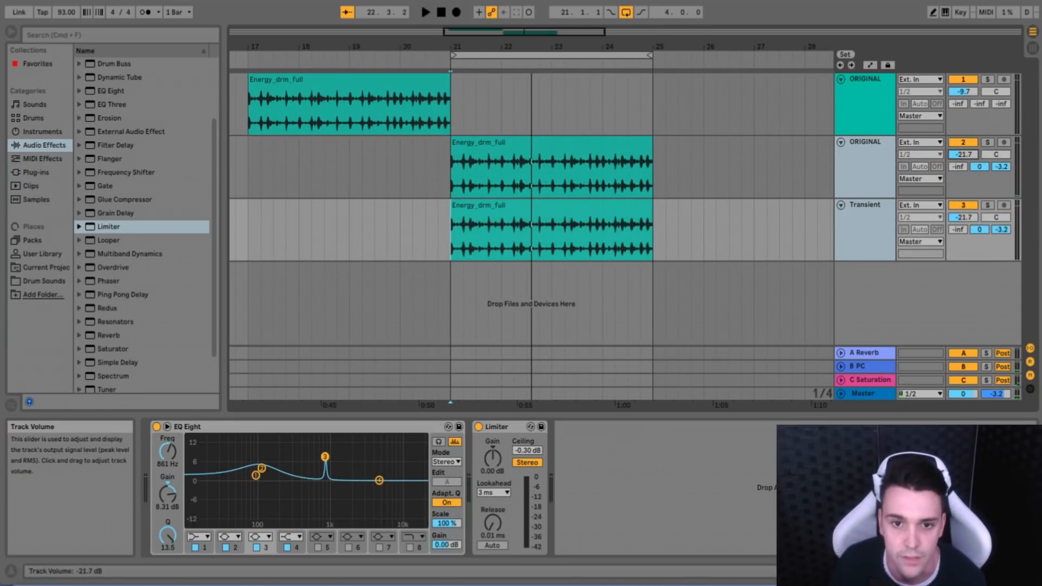
click(350, 155)
key(space)
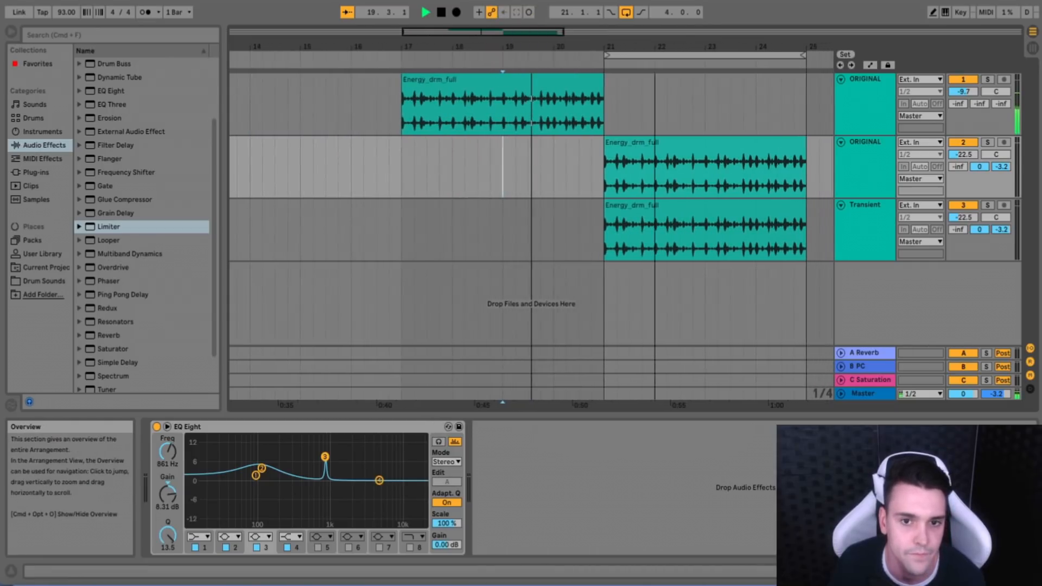
key(space)
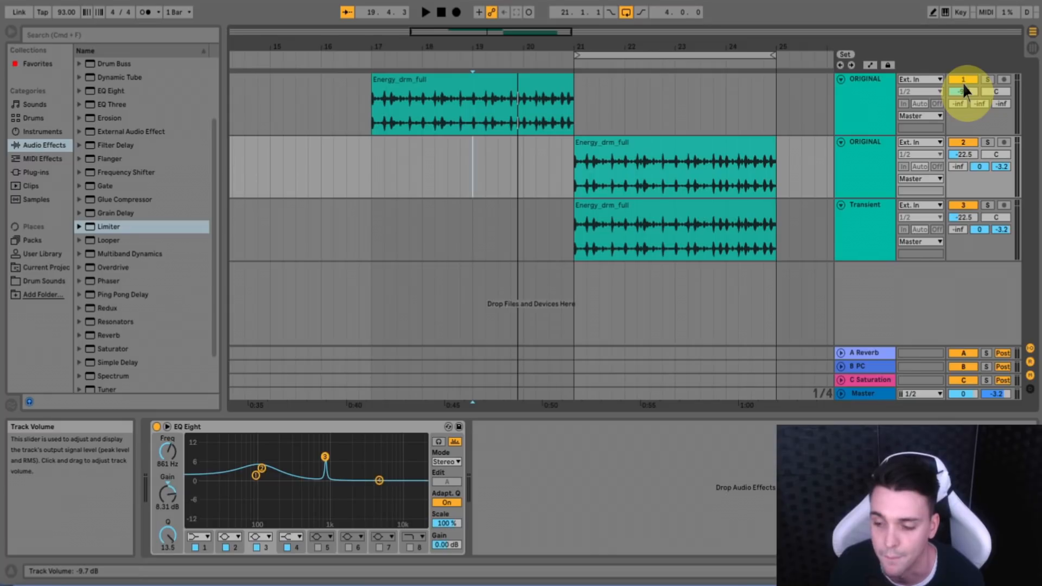
- Set the playback start to bar 21 and audition the processed loop with the Transient track active
click(574, 166)
drag(493, 33, 511, 32)
click(875, 146)
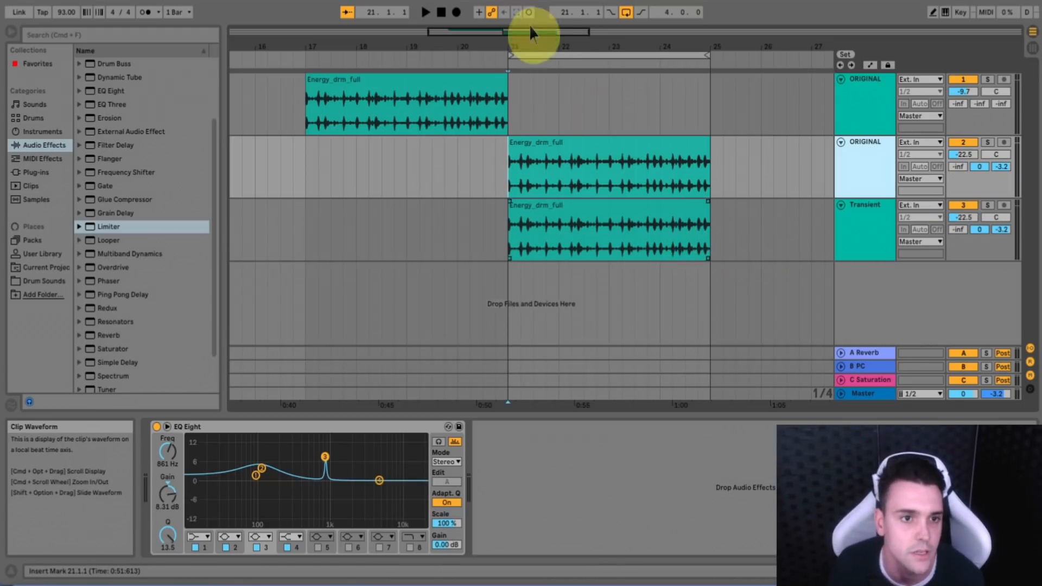
key(space)
click(866, 214)
key(space)
- Deactivate the Transient track and play the processed loop from bar 21 without it
click(966, 199)
click(480, 218)
key(space)
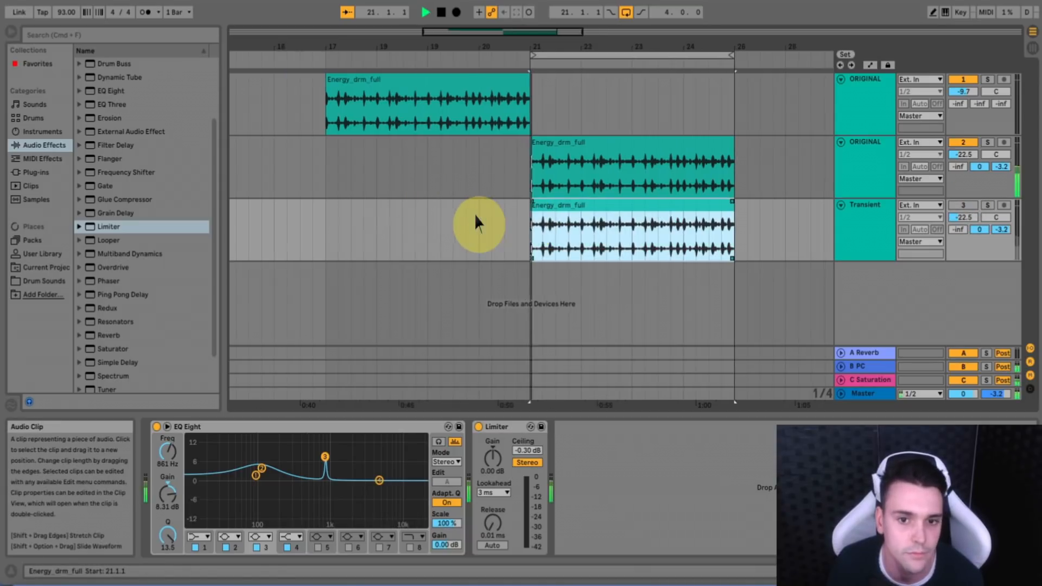
key(space)
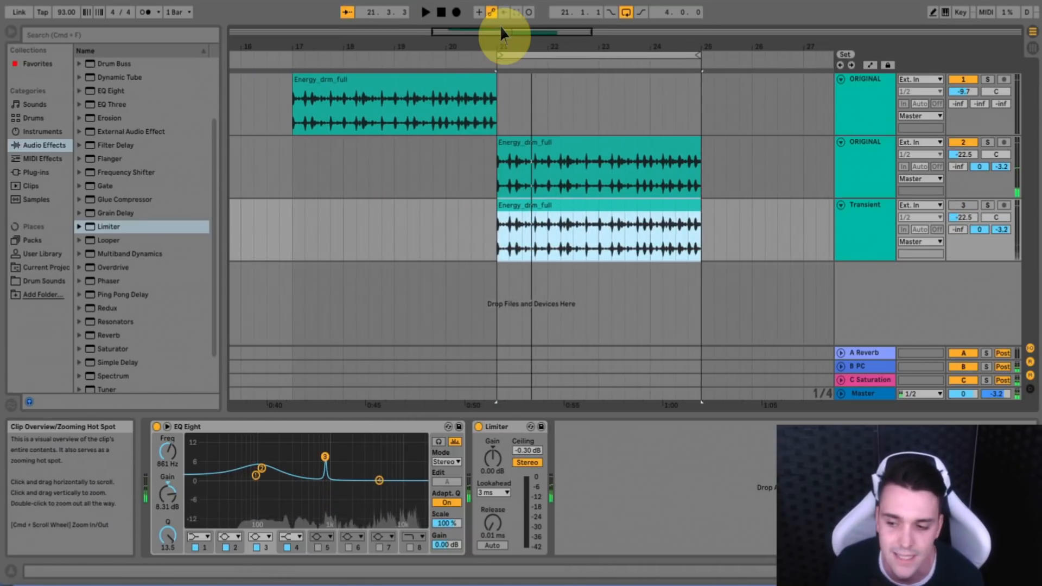
key(space)
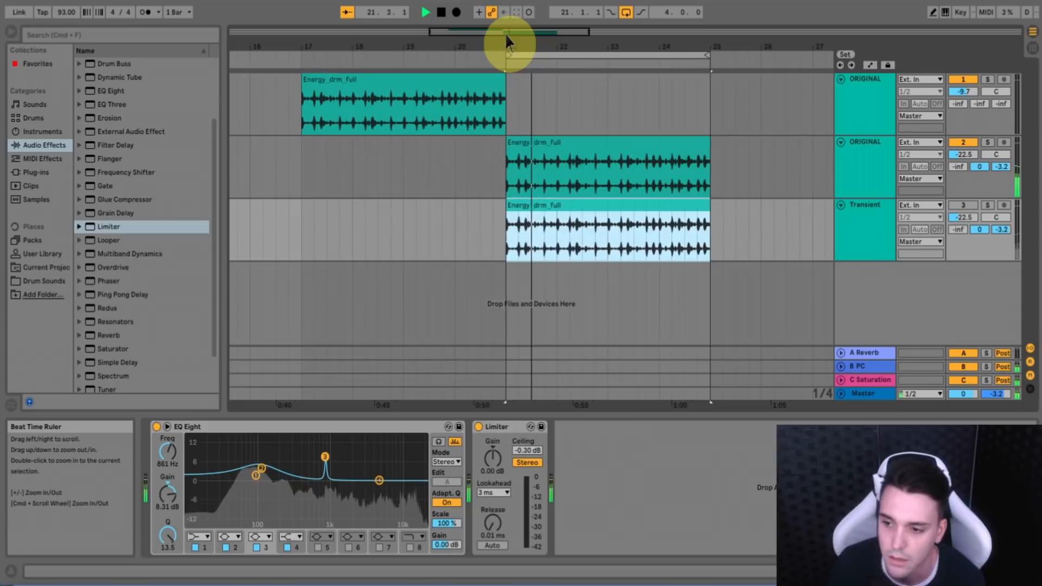
mouse_move(505, 32)
mouse_down()
mouse_move(521, 34)
mouse_move(517, 83)
mouse_move(525, 32)
mouse_up()
click(870, 208)
key(space)
- Reactivate the Transient track and raise its volume to -20.4 dB while the loop plays
click(970, 206)
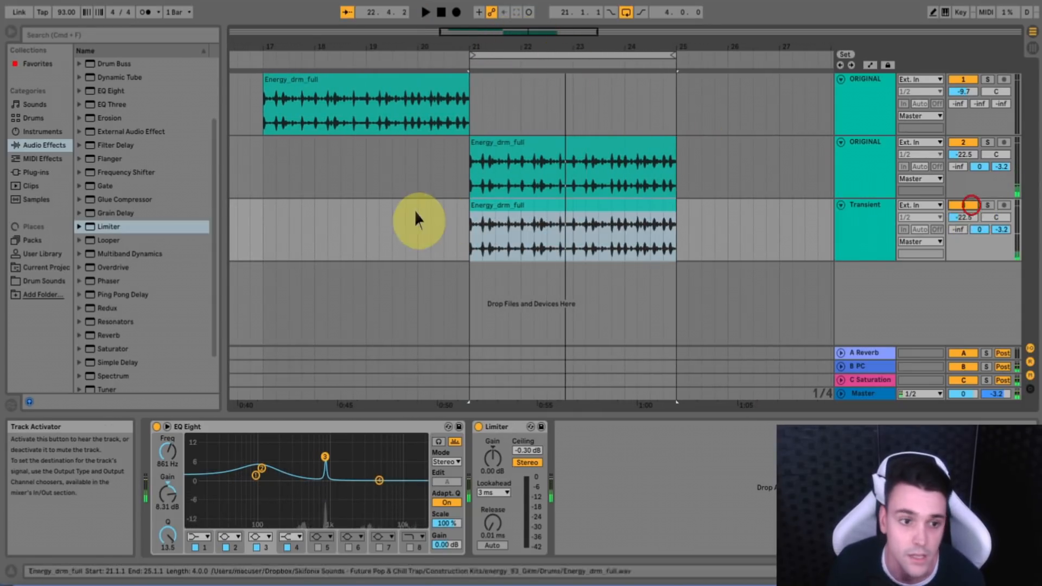
key(space)
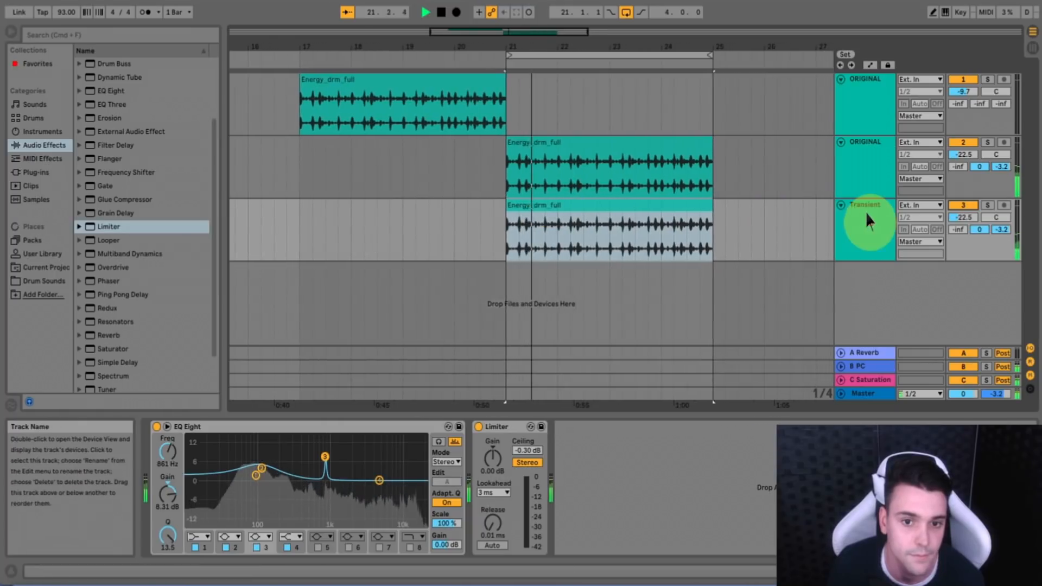
click(867, 216)
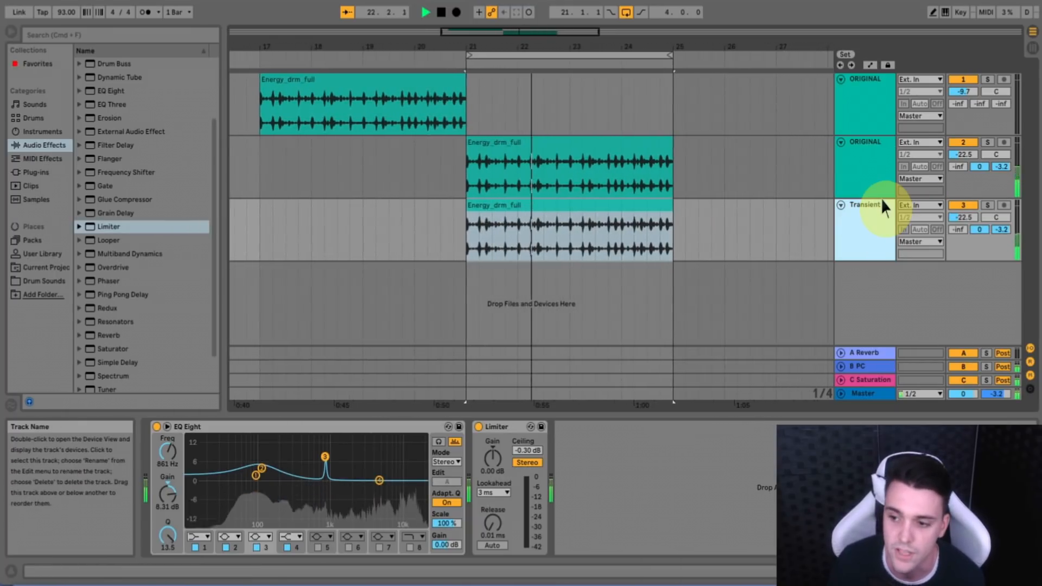
drag(956, 214, 956, 209)
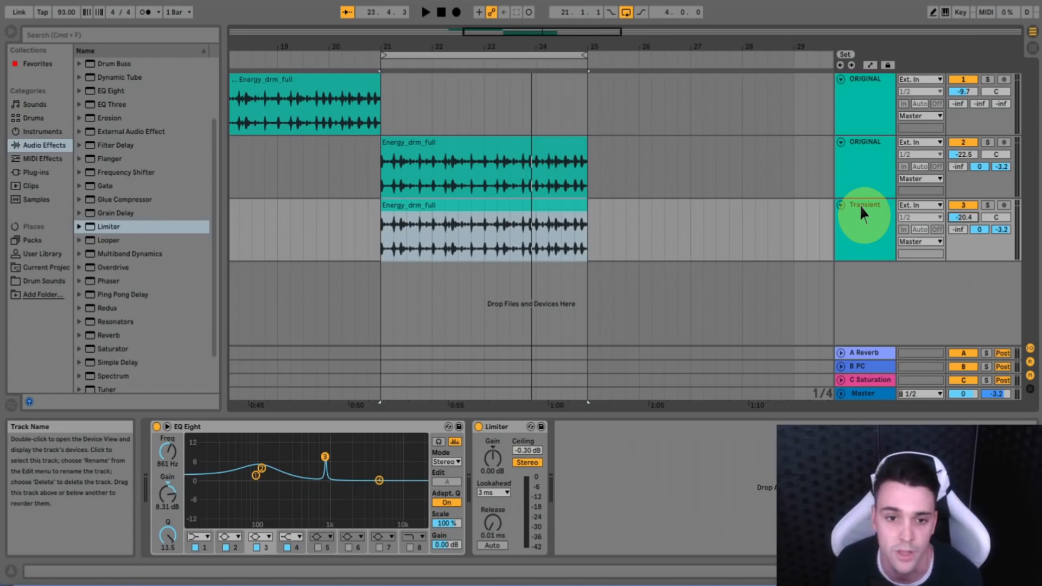
- Convert the drums of the second ORIGINAL track's Energy_drm_full clip to a new MIDI track
click(856, 163)
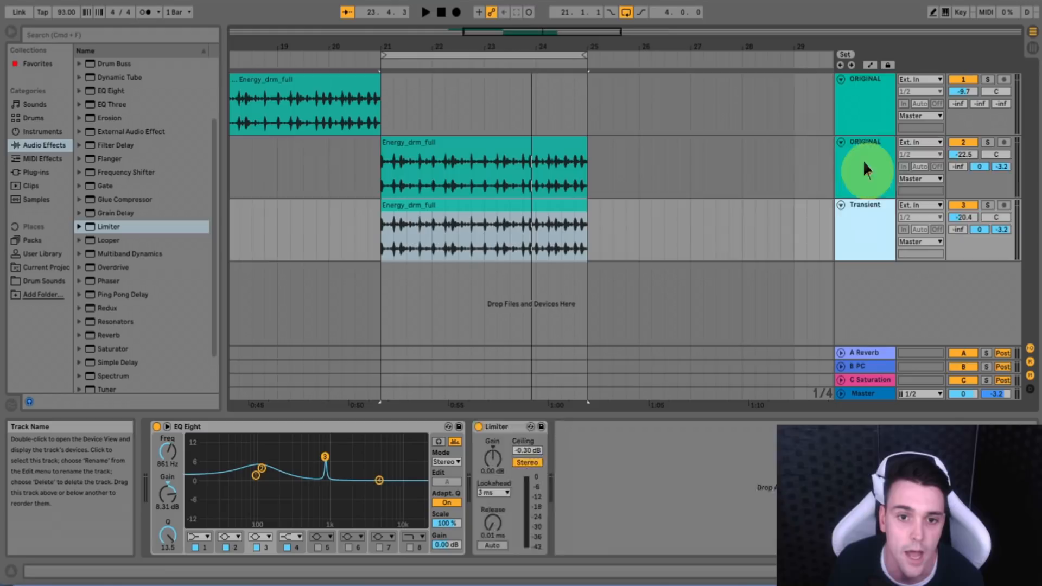
click(536, 154)
drag(565, 23, 544, 31)
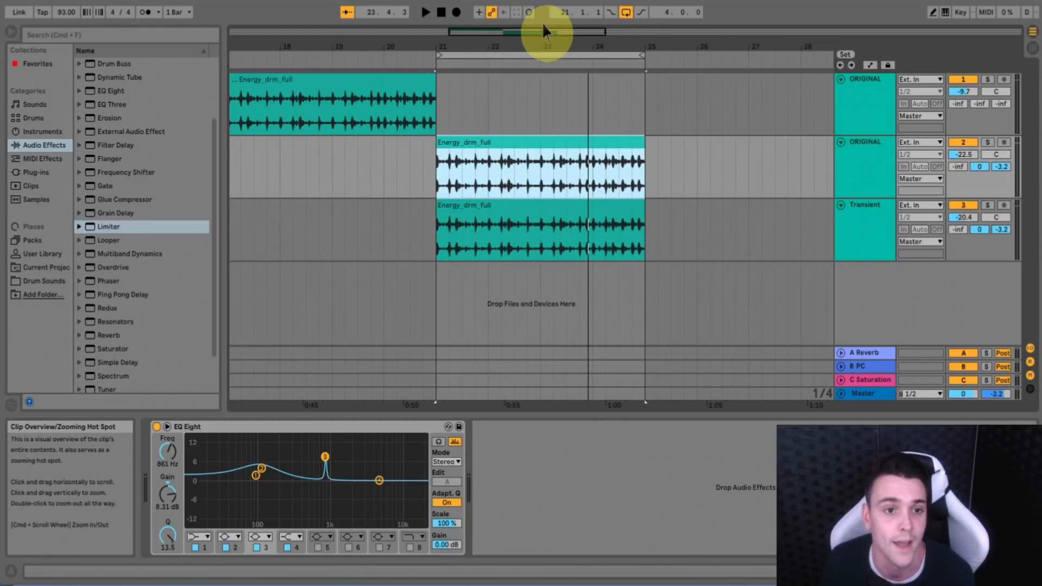
click(511, 144)
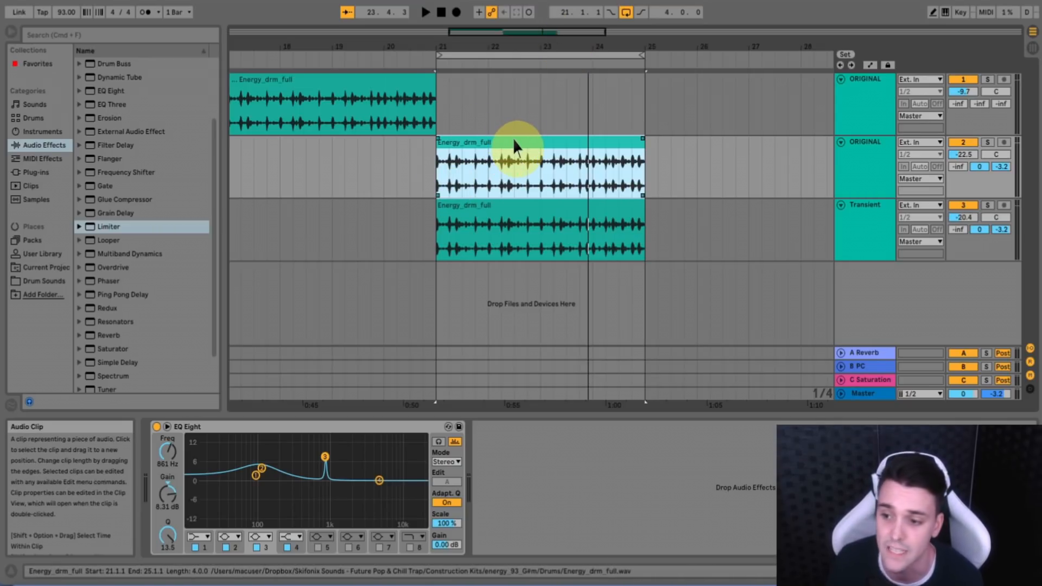
right_click(512, 138)
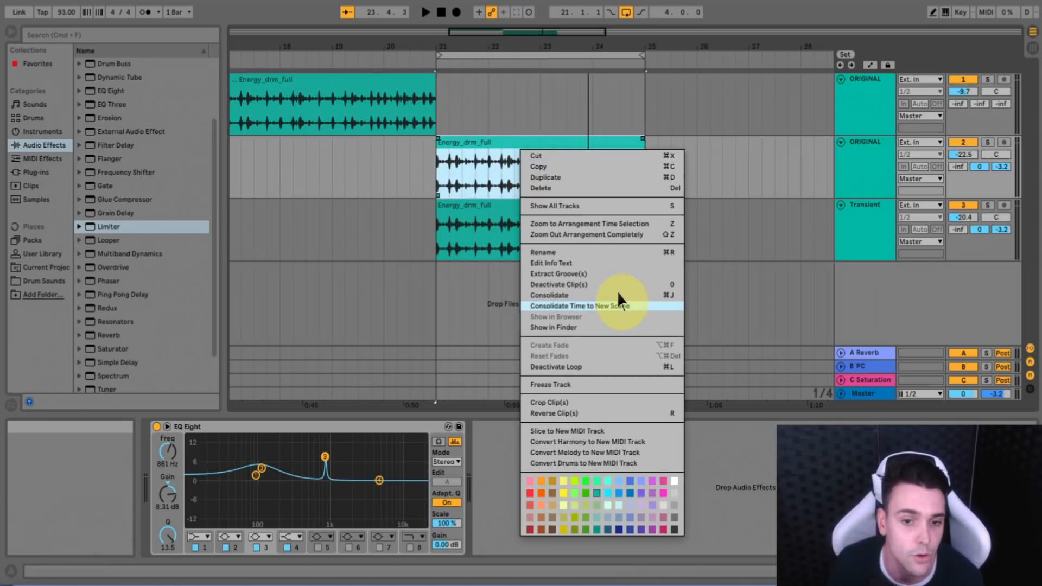
click(616, 462)
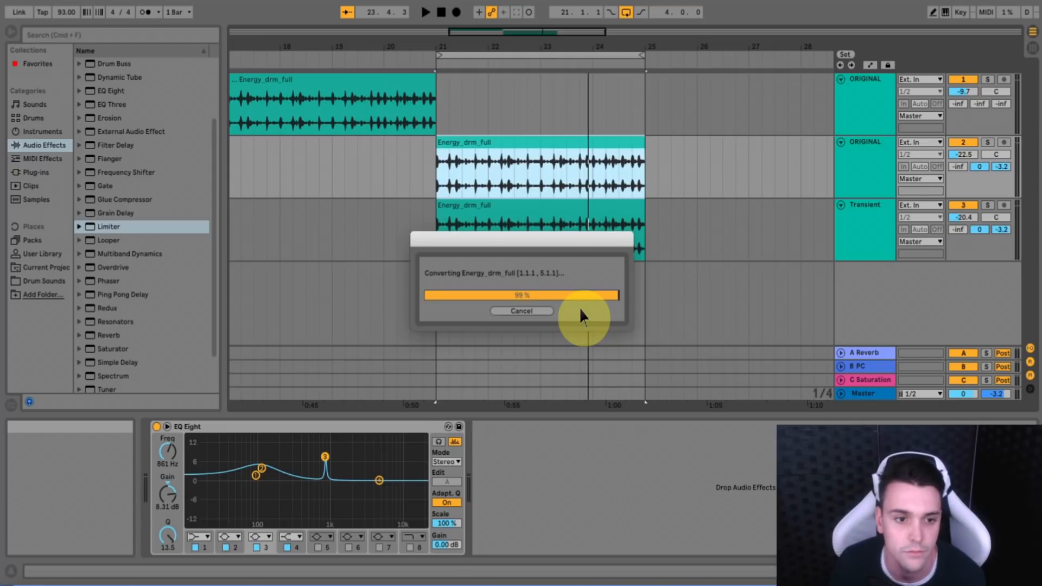
- Solo the new drums MIDI track and set its volume to -7.6 dB while auditioning the loop
click(863, 199)
mouse_move(866, 213)
mouse_down()
mouse_move(859, 247)
mouse_move(877, 204)
mouse_move(871, 294)
mouse_move(859, 220)
mouse_up()
click(988, 207)
click(601, 211)
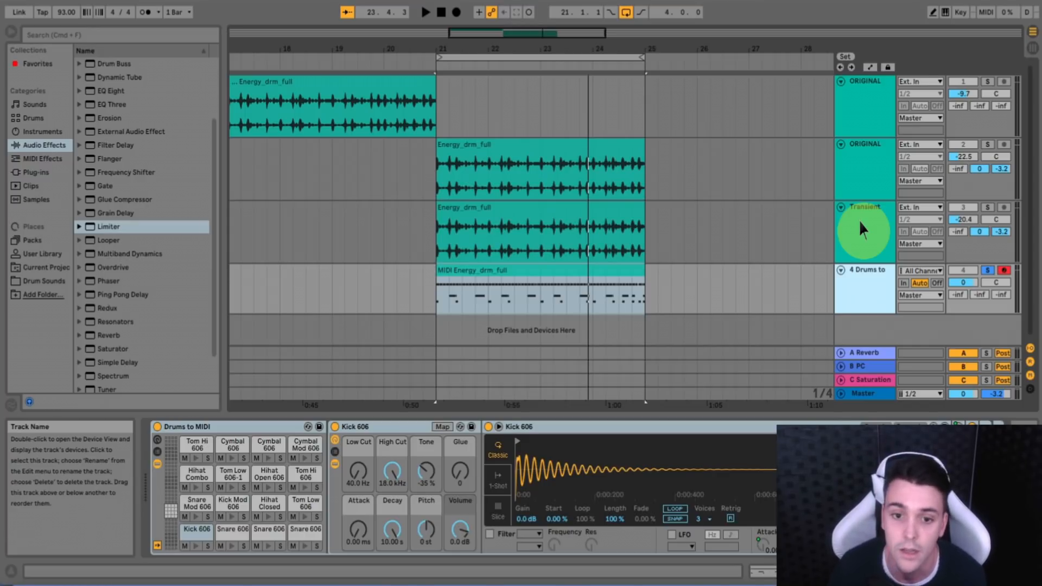
drag(858, 220, 872, 243)
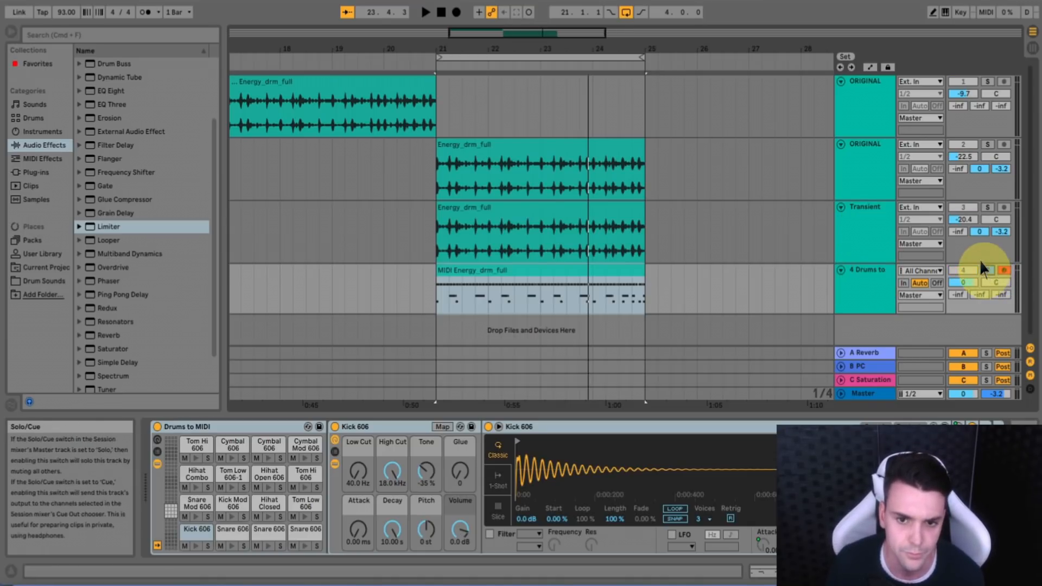
key(space)
key(space)
mouse_move(962, 280)
mouse_down()
mouse_move(962, 293)
mouse_move(961, 278)
mouse_up()
click(863, 275)
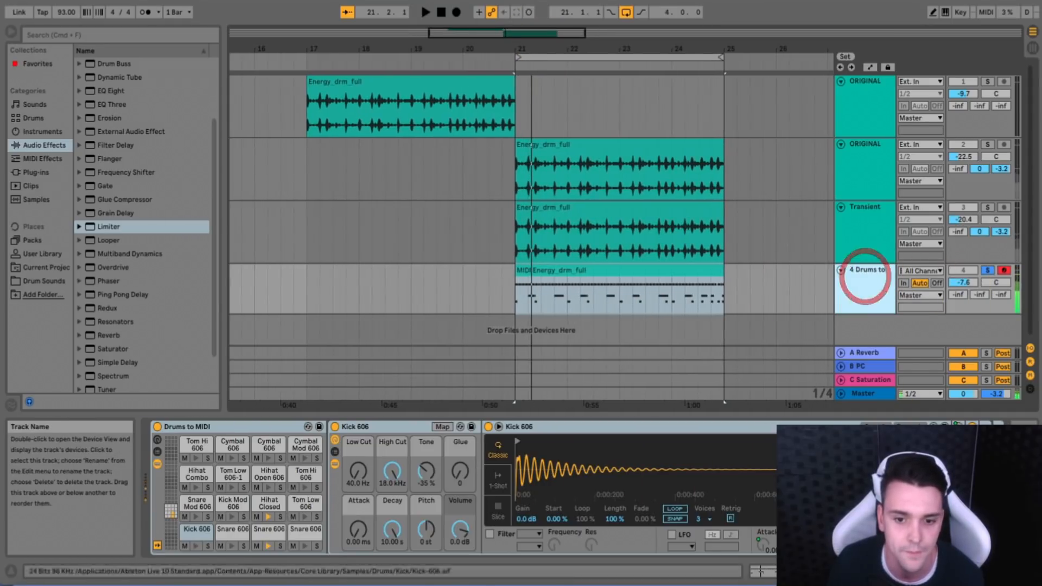
- Add EQ Eight to the drums MIDI track and cut the lows with a band at 114 Hz, -15.0 dB, Q 0.19
click(761, 571)
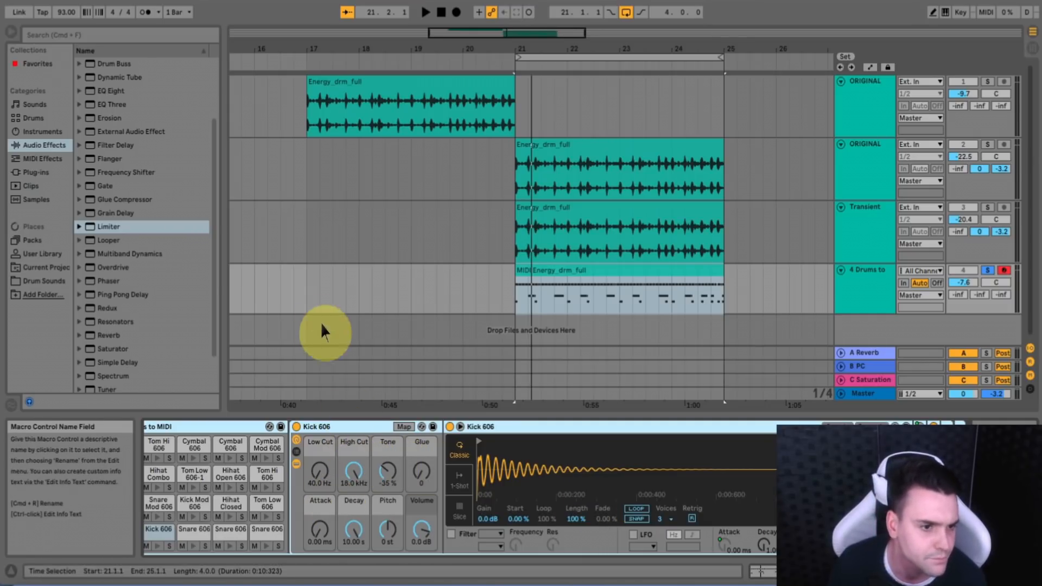
click(114, 90)
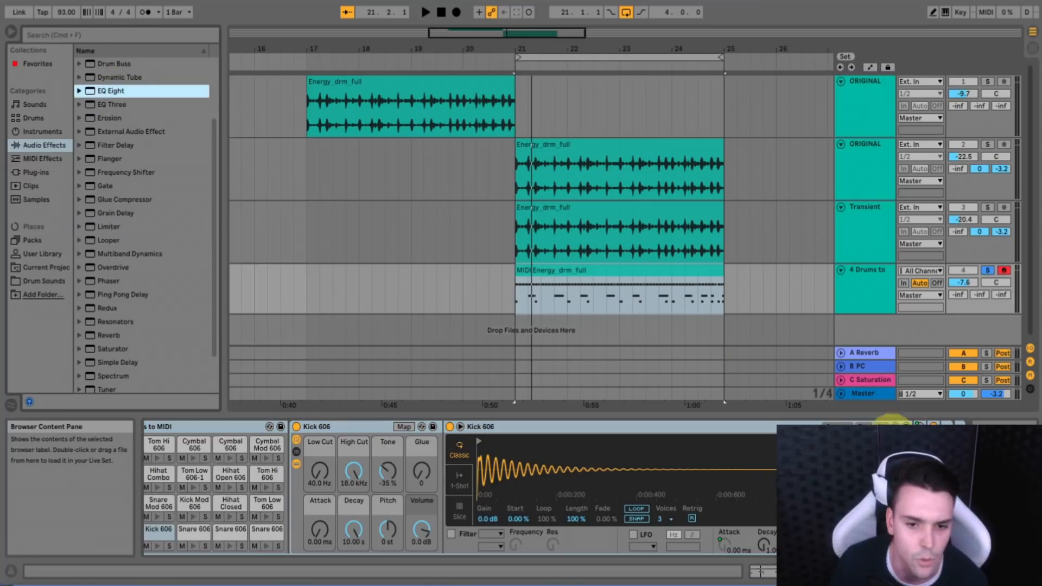
drag(977, 489, 993, 489)
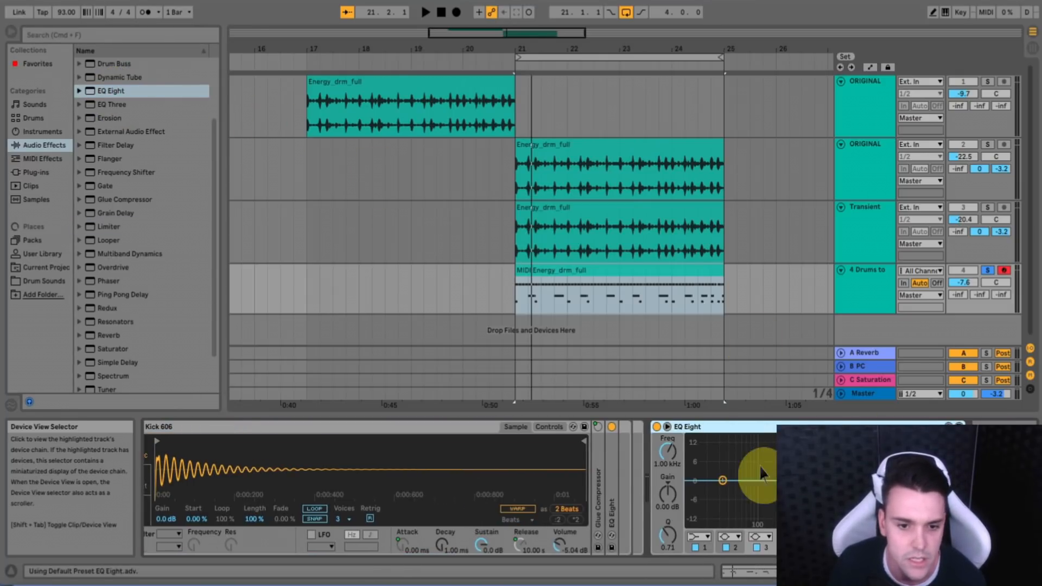
drag(670, 524, 664, 525)
key(space)
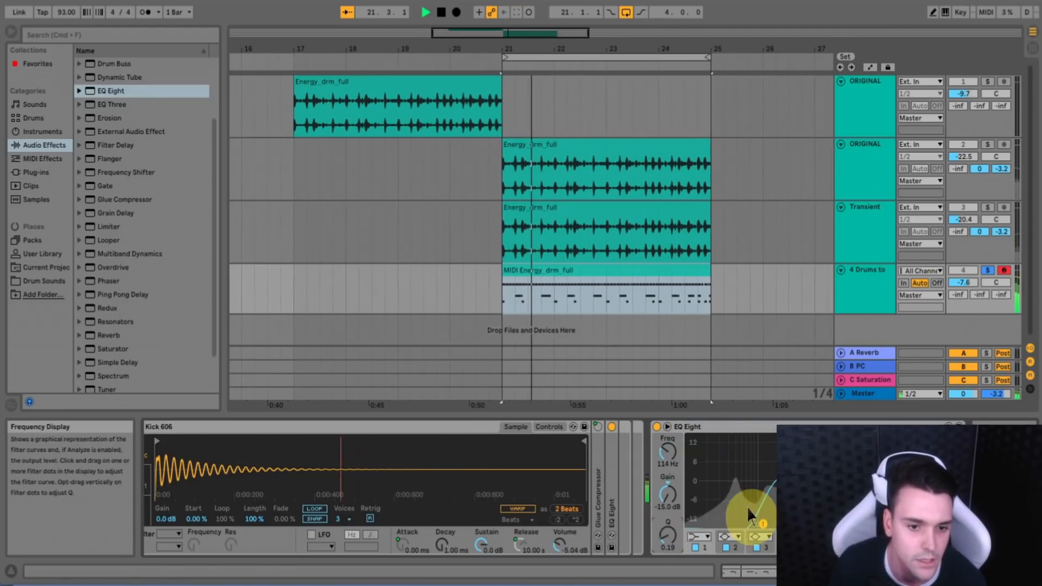
- Stop playback and select the converted MIDI clip on the drums track
click(851, 279)
key(space)
click(616, 268)
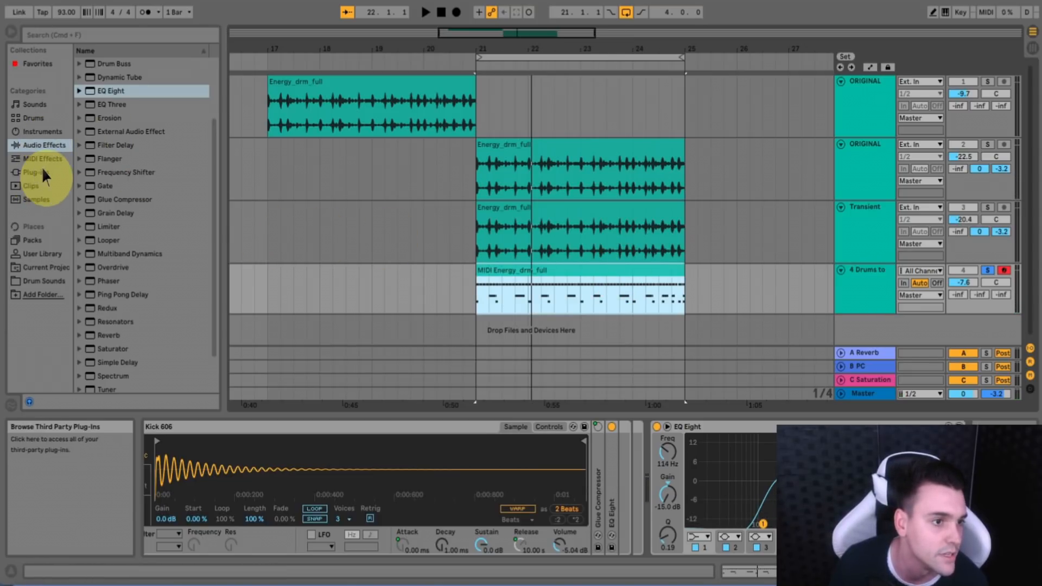
- Load the Coral Kit drum rack onto the converted drums MIDI track and audition it
click(35, 117)
click(193, 239)
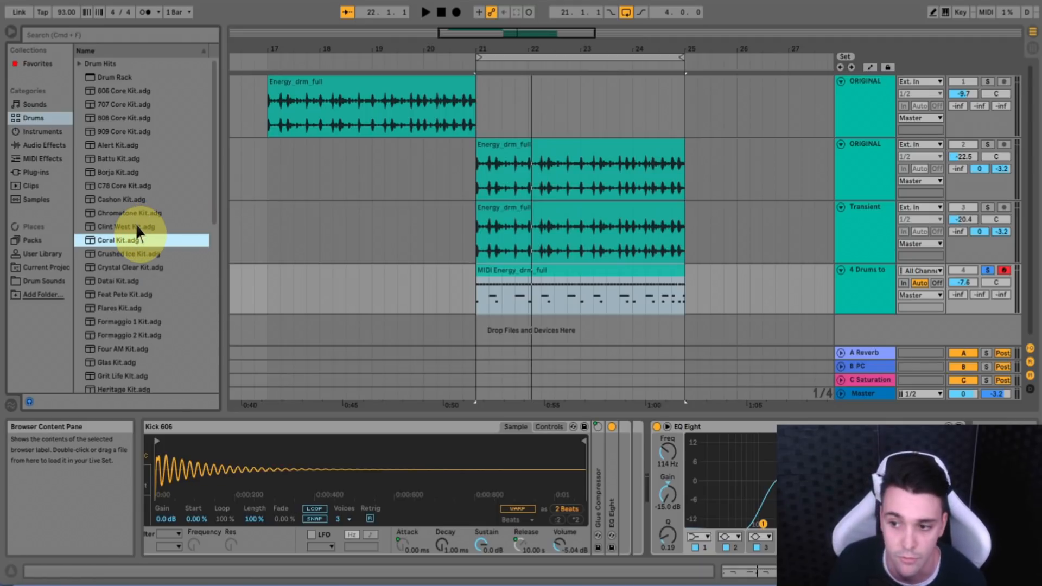
drag(861, 269, 868, 272)
click(864, 264)
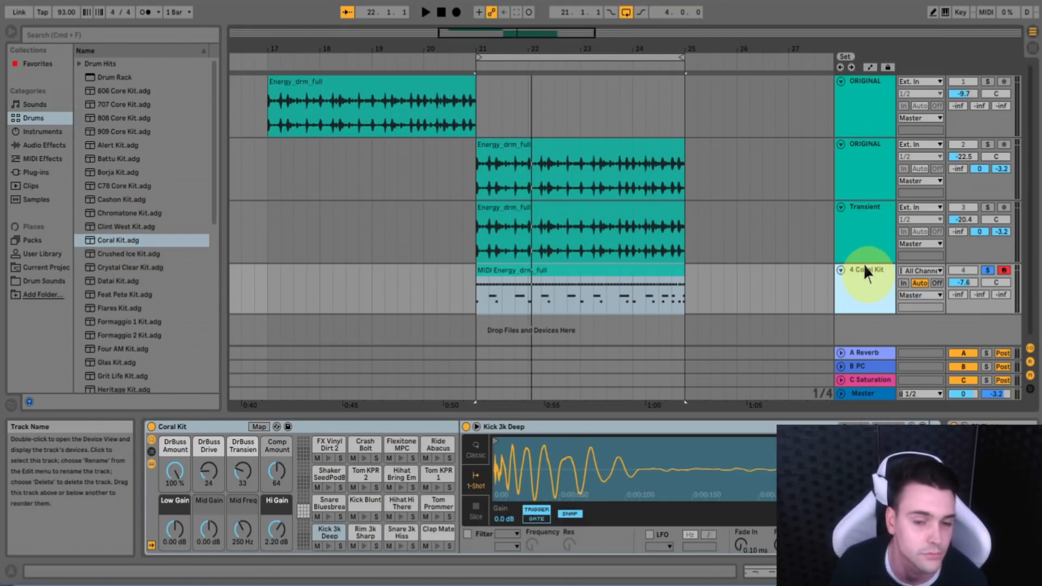
click(863, 265)
key(space)
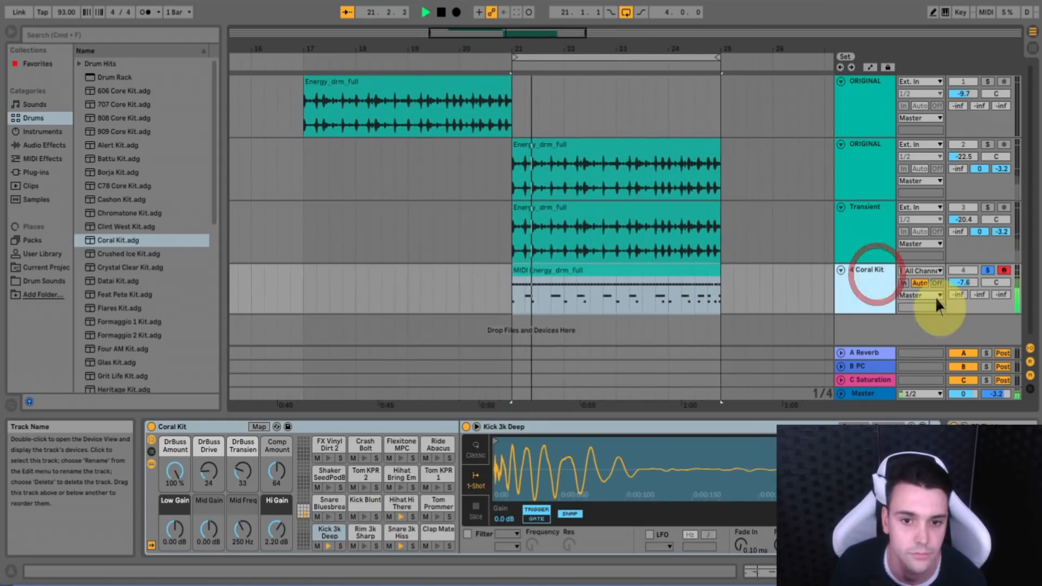
key(space)
- Unsolo the Coral Kit track and blend its volume into the full mix from silence up to -11.6 dB
click(988, 268)
key(space)
drag(965, 282, 965, 282)
key(space)
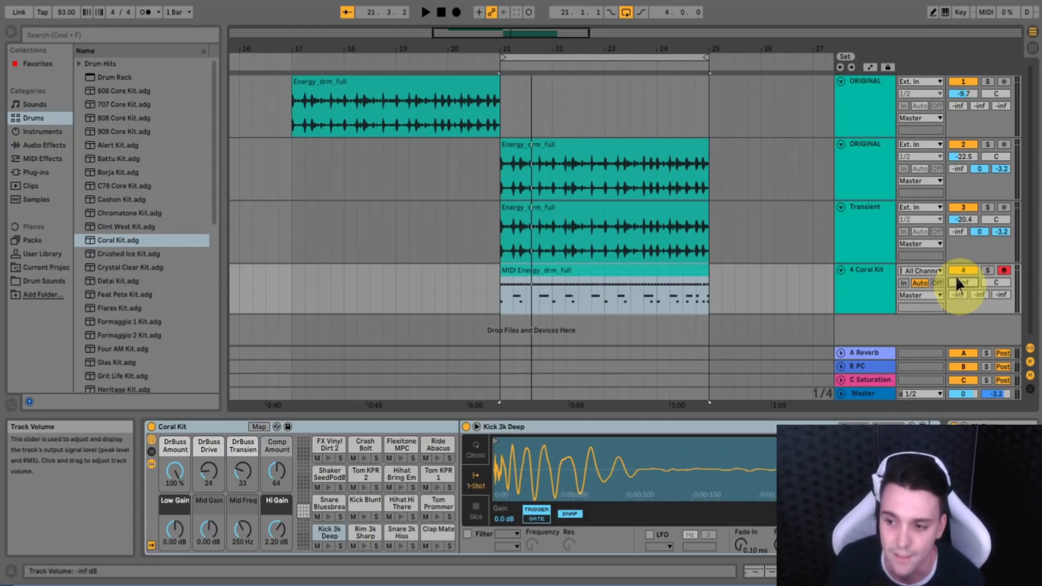
key(space)
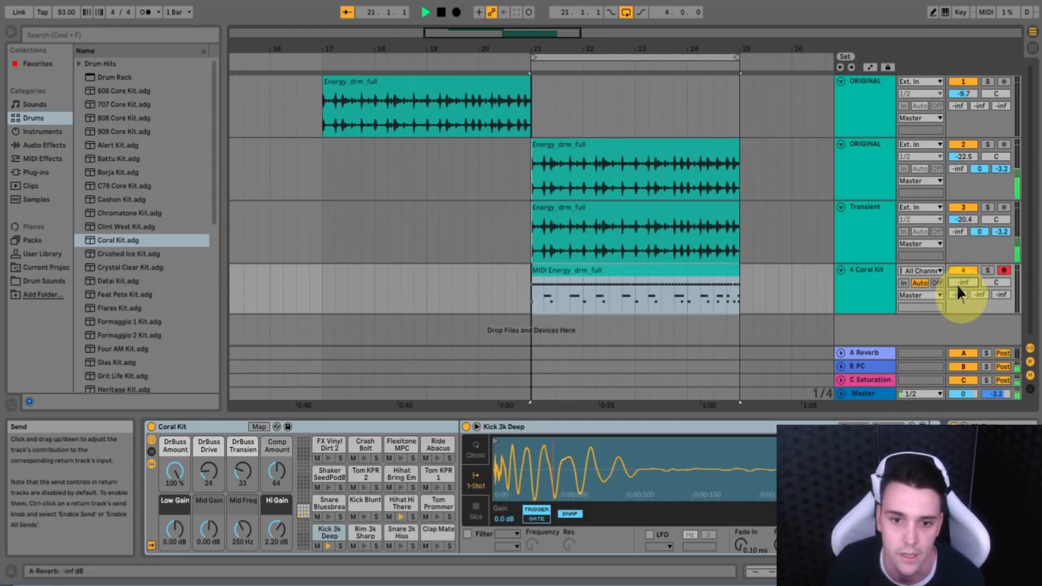
drag(965, 281, 968, 276)
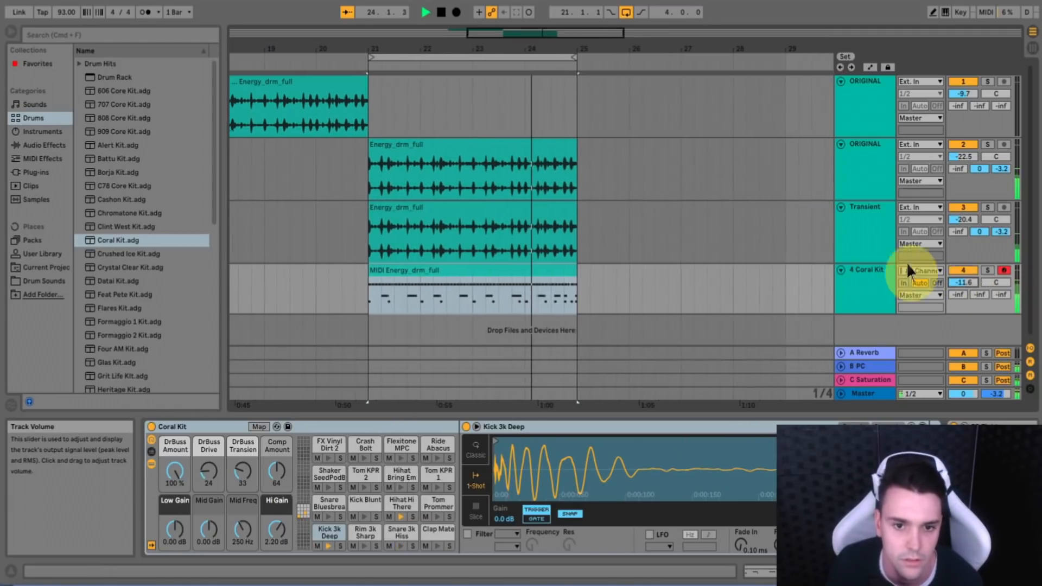
key(space)
- Solo the Coral Kit track and set its sends to -0.3 dB for B PC and -9.5 dB for C Saturation
click(988, 271)
click(867, 263)
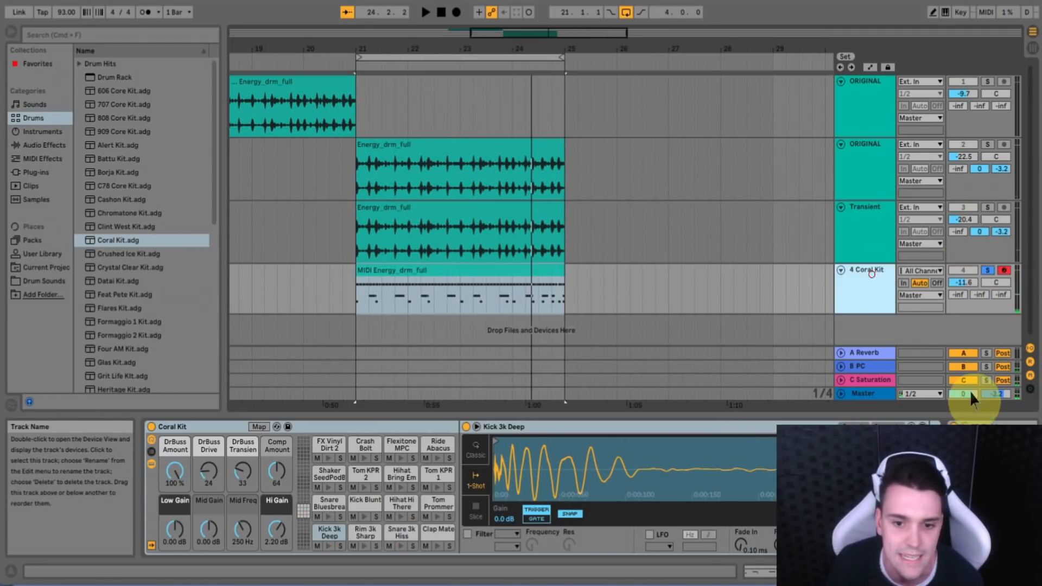
click(1033, 32)
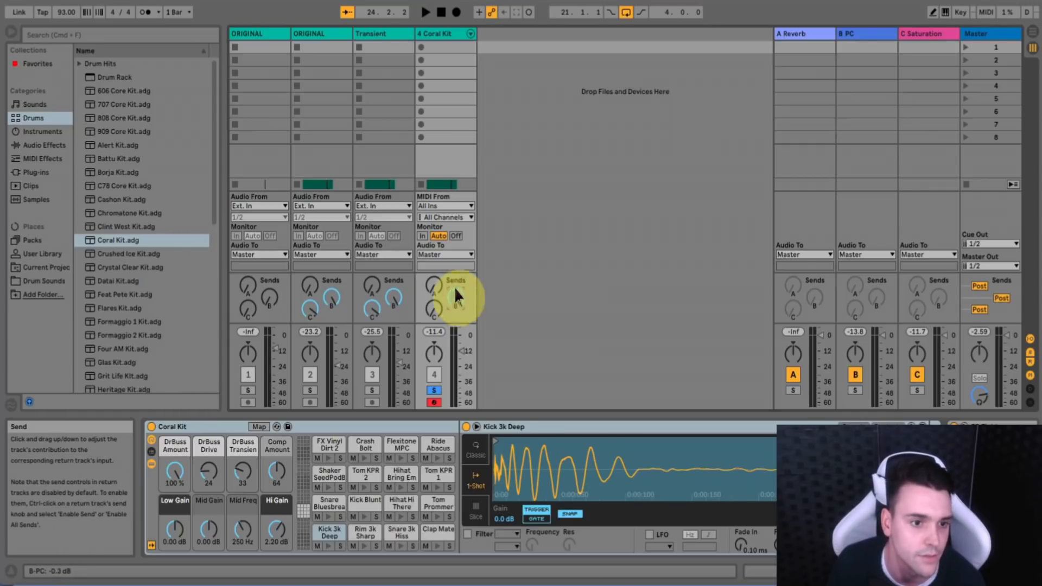
mouse_move(425, 300)
mouse_down()
mouse_move(425, 282)
mouse_move(434, 310)
mouse_up()
key(space)
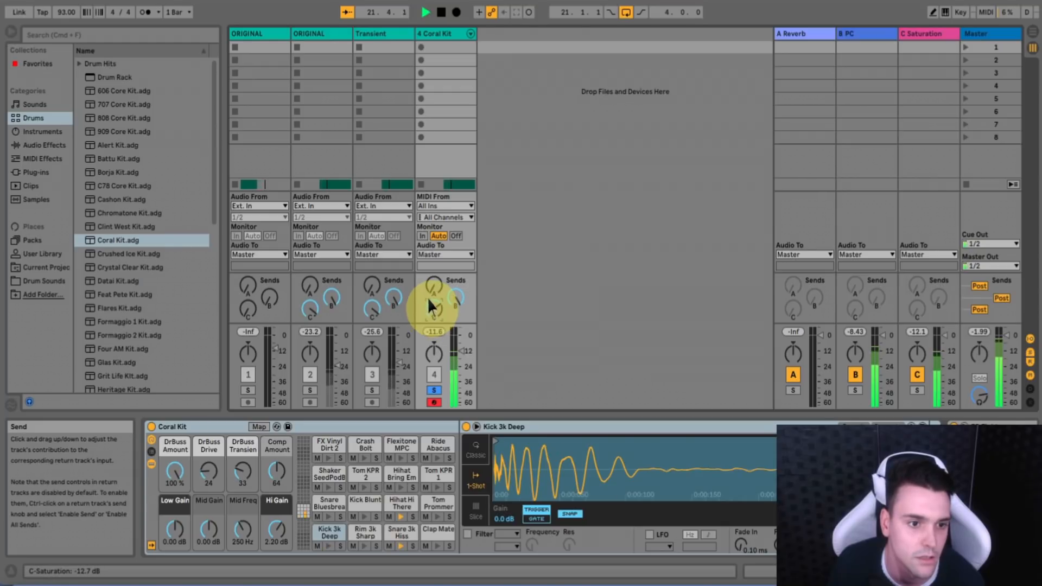
key(space)
- Balance the Coral Kit track's volume at -17.7 dB against the full mix in Arrangement View and save the set
drag(460, 347, 461, 365)
key(space)
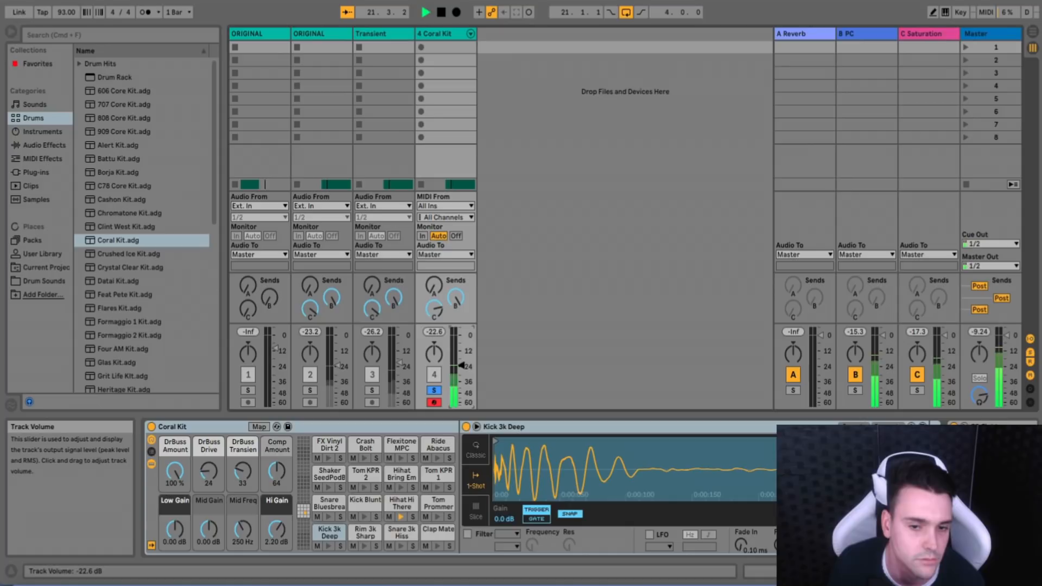
key(space)
click(1033, 32)
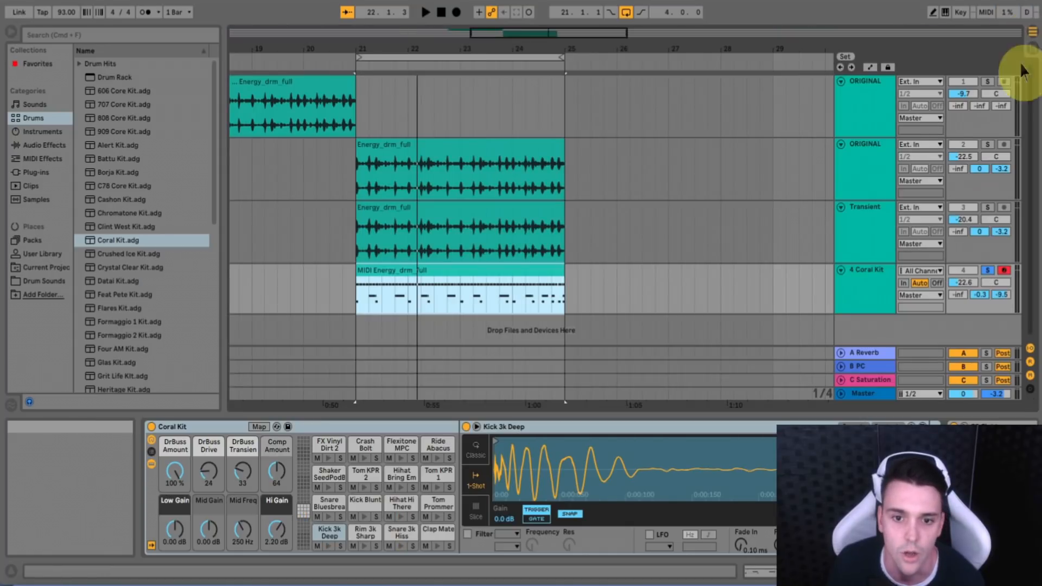
key(space)
drag(964, 282, 964, 267)
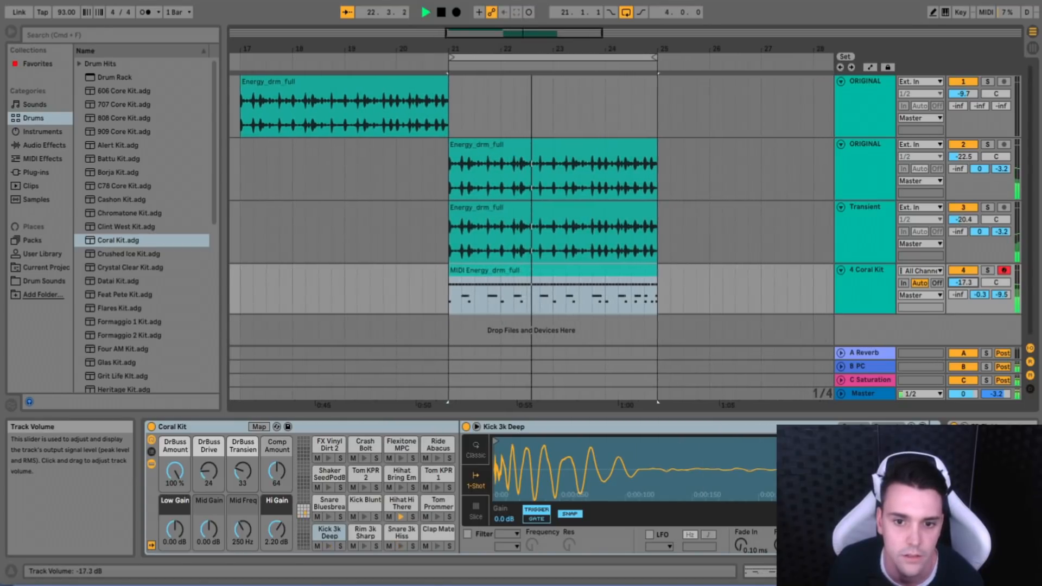
click(882, 268)
key(space)
key(super+s)
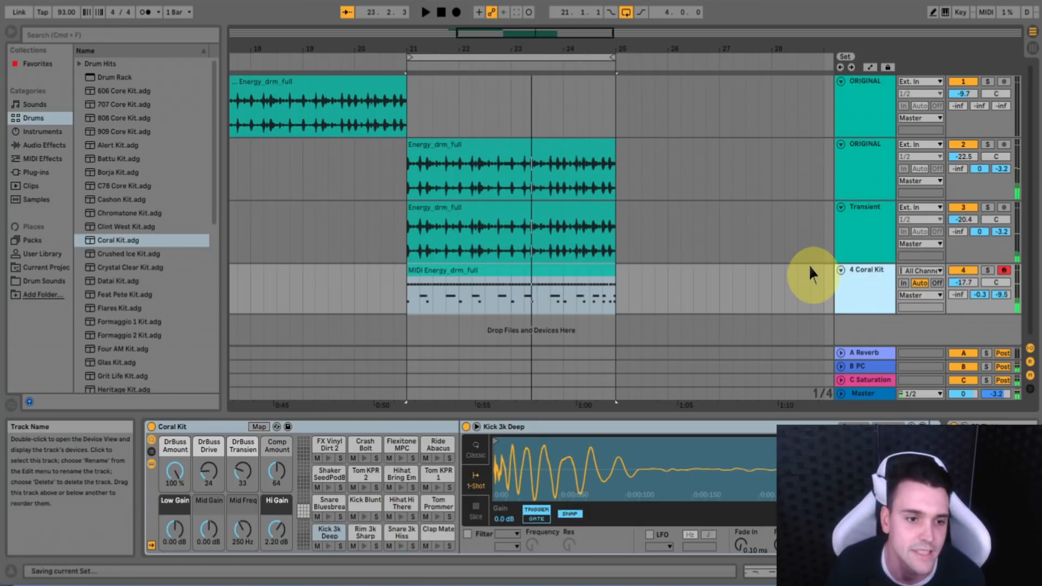
click(530, 281)
click(876, 276)
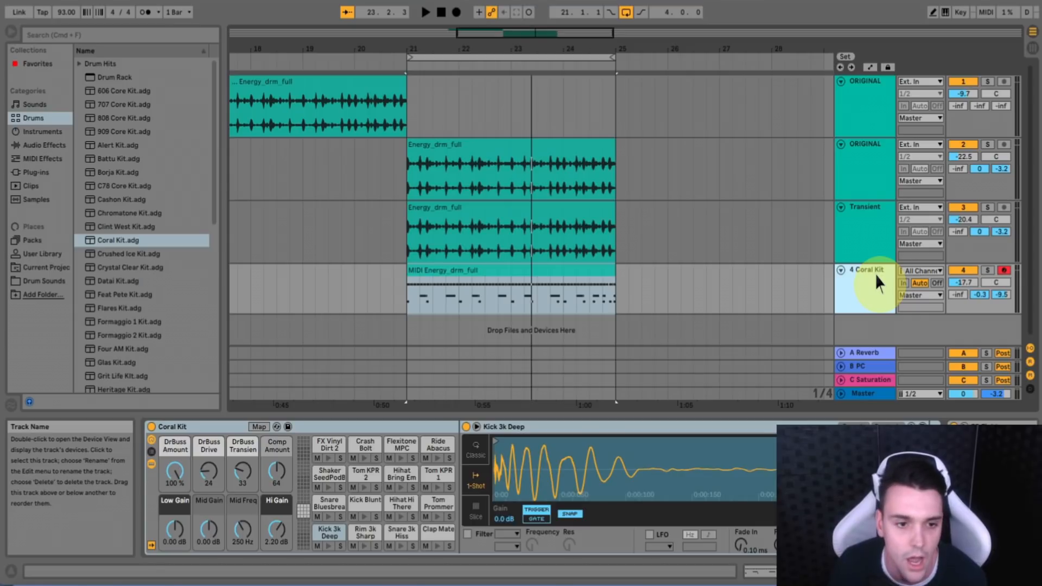
drag(558, 33, 534, 33)
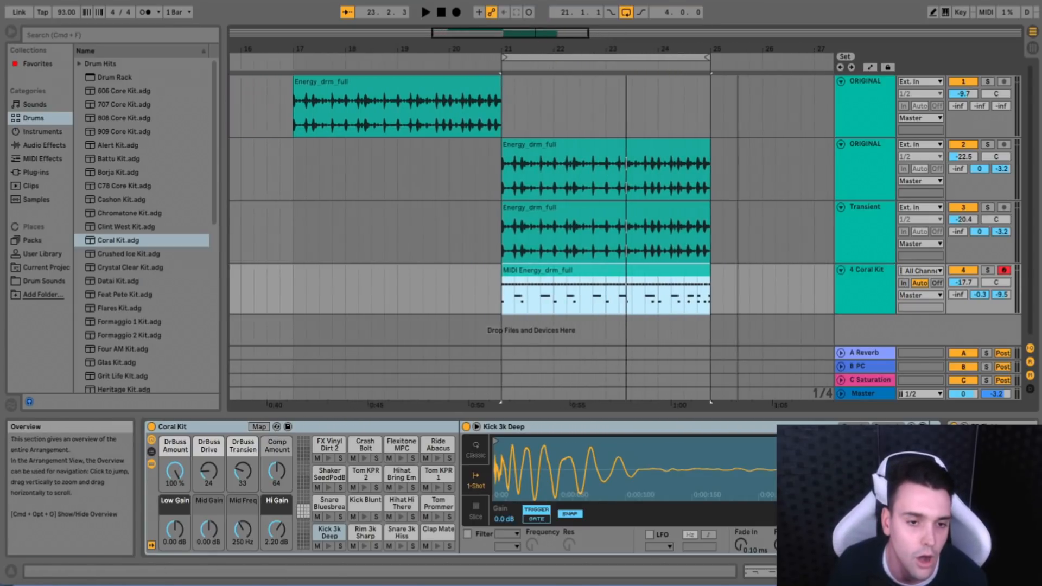
click(863, 274)
click(971, 262)
click(498, 228)
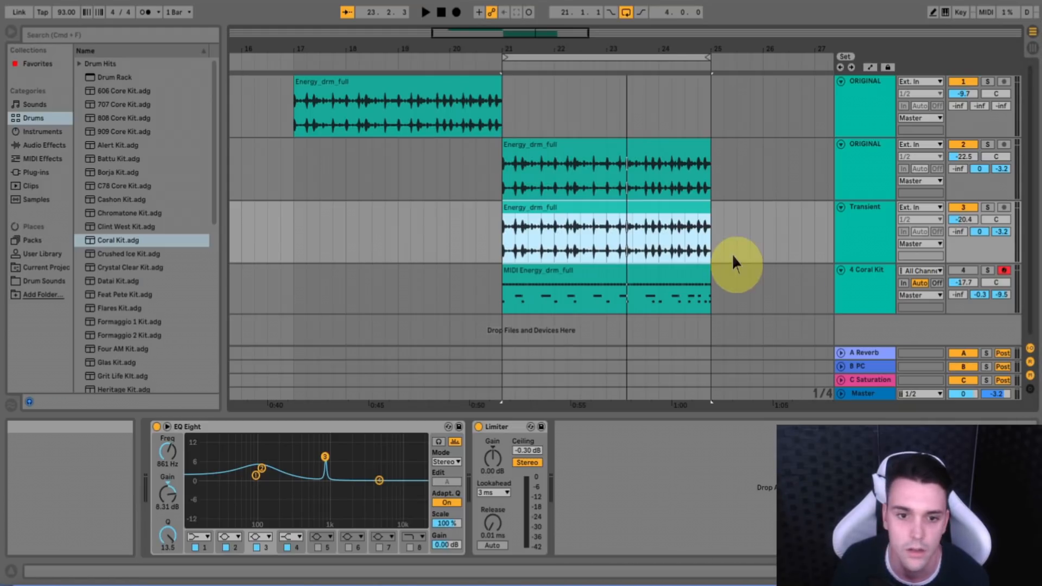
- Audition the Coral Kit's Snare 3k Hiss pad and replace its sound with the Fm_Rim sample
click(858, 276)
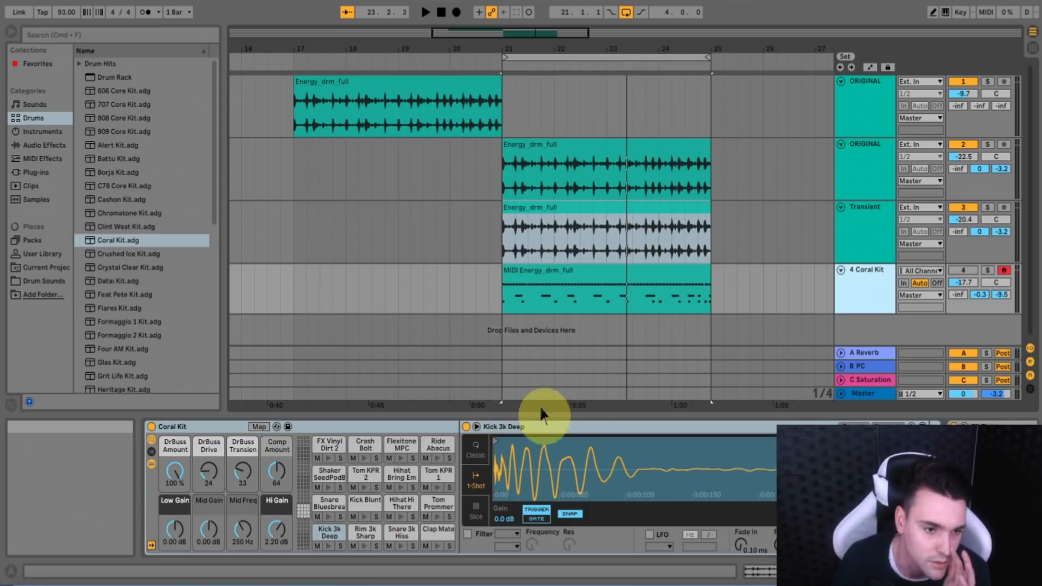
click(396, 524)
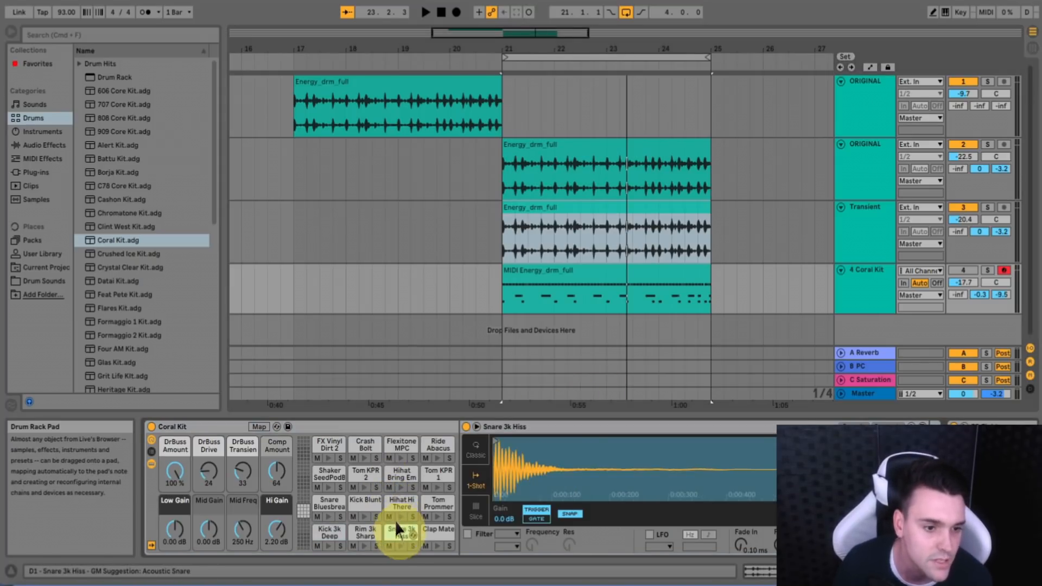
click(397, 531)
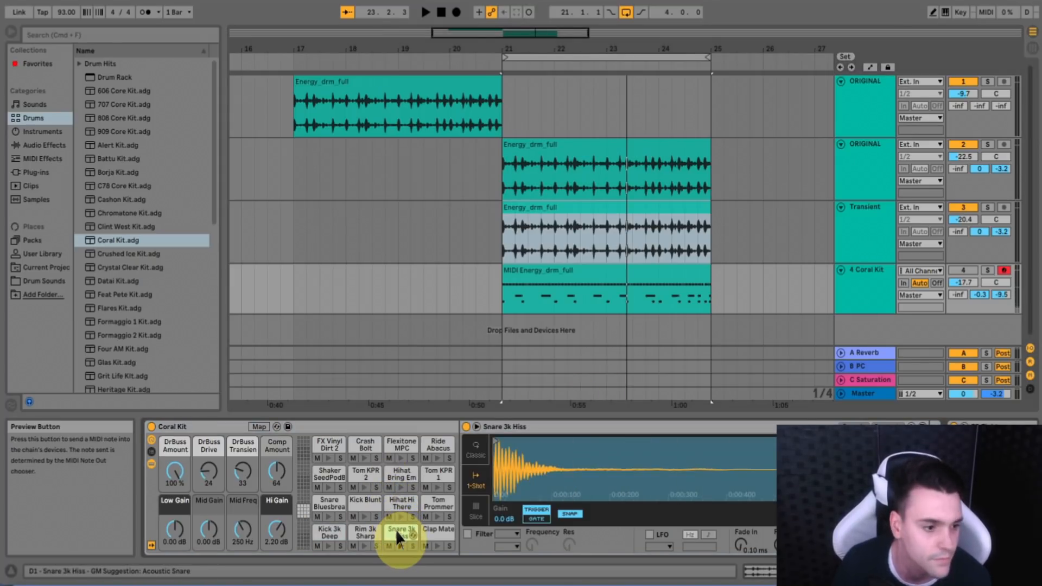
click(959, 269)
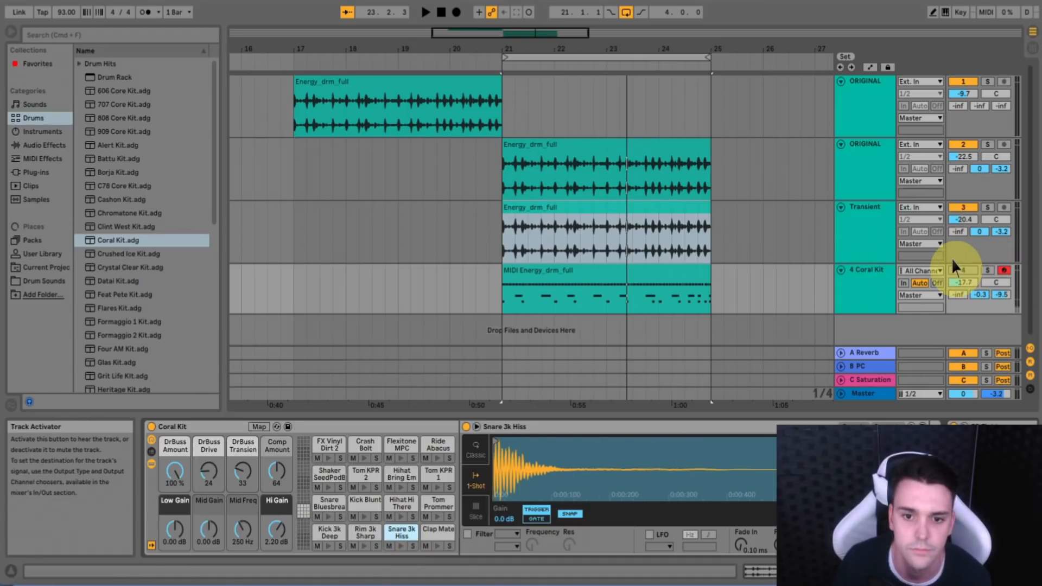
click(961, 270)
click(396, 530)
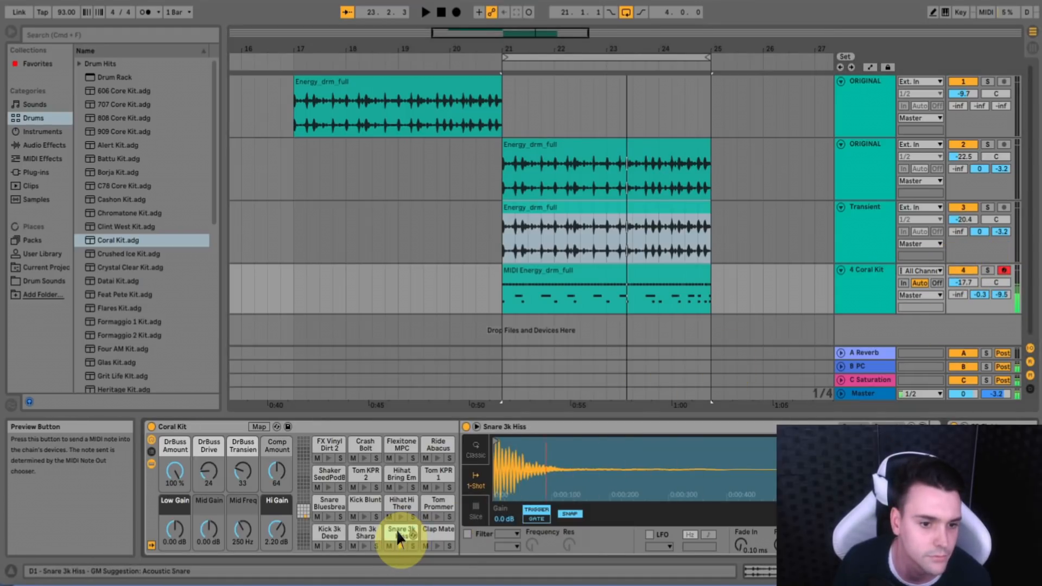
drag(1037, 369, 393, 521)
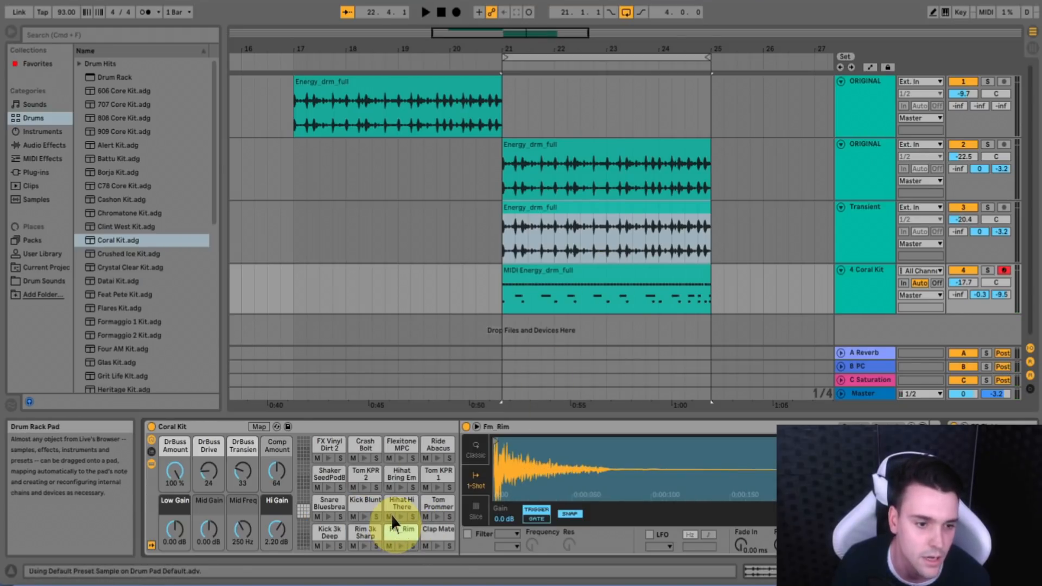
click(396, 530)
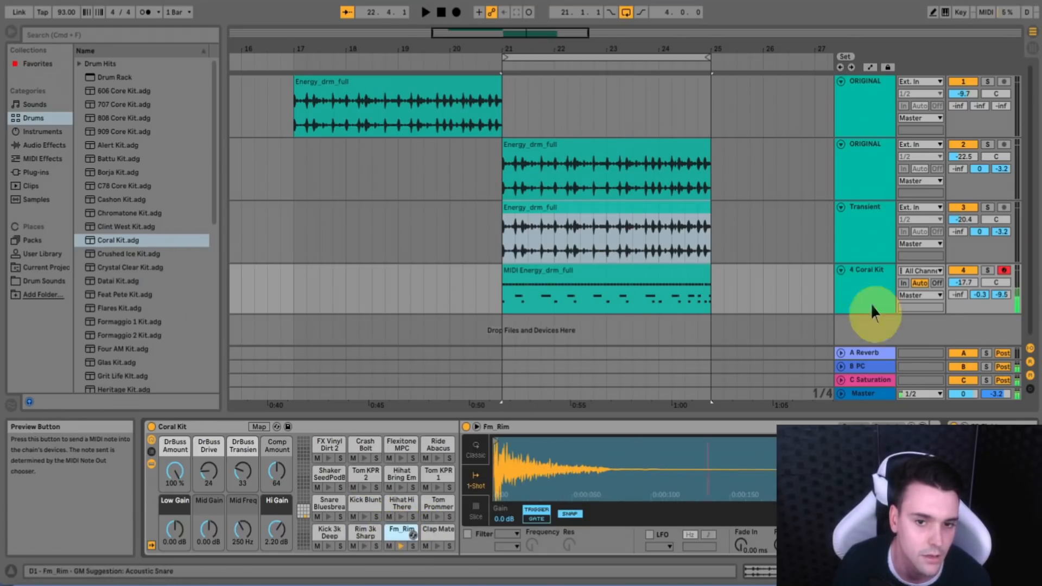
- Play the loop and compare the Coral Kit track soloed against the full mix
click(987, 269)
key(space)
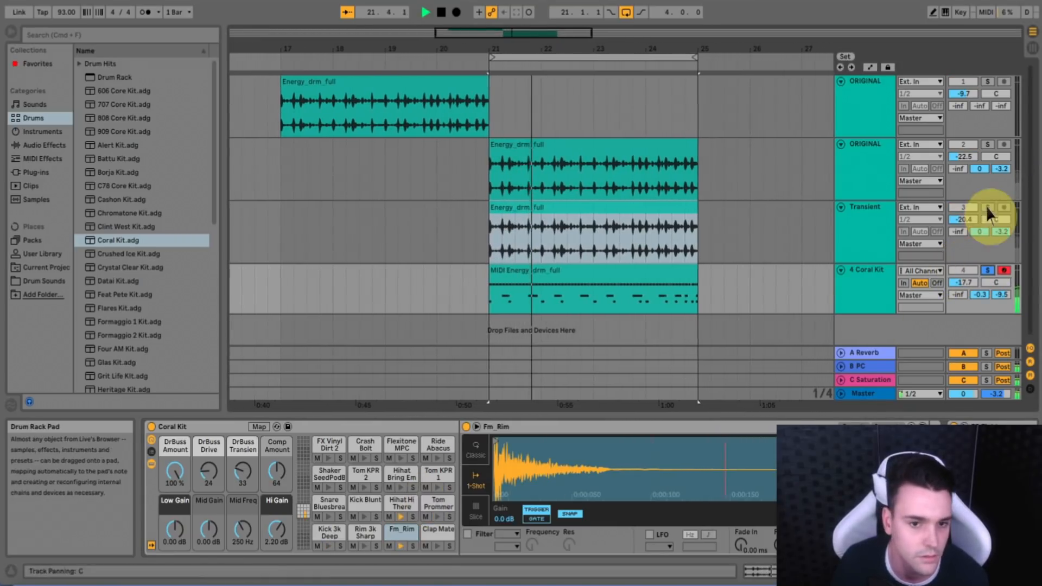
click(986, 269)
click(884, 273)
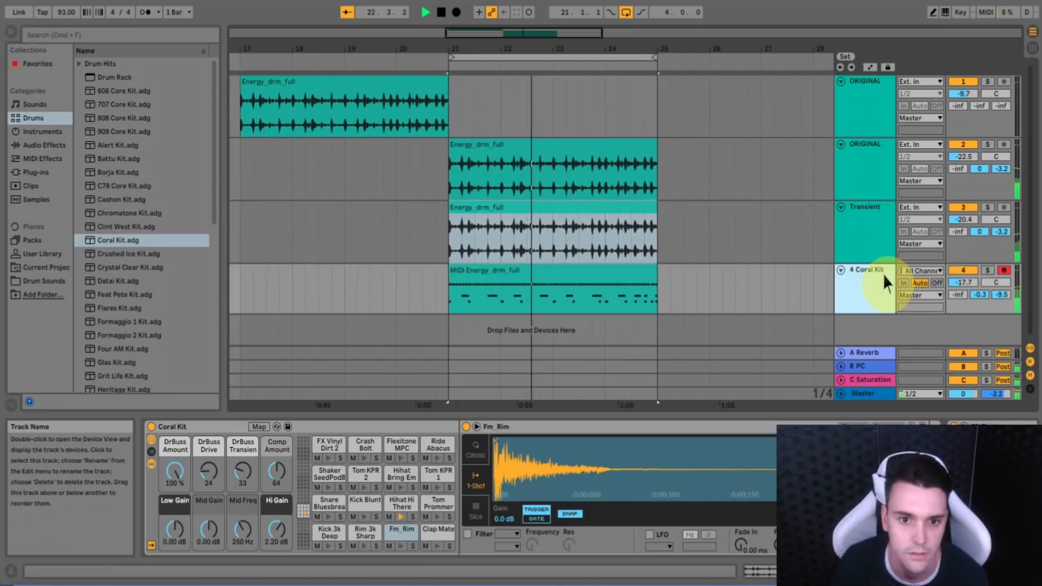
click(982, 264)
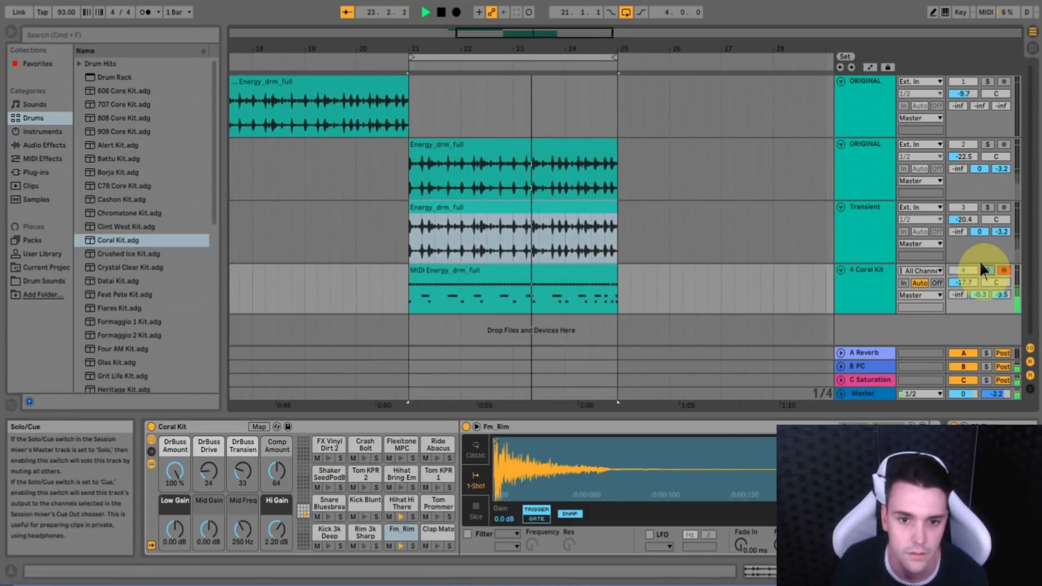
click(981, 264)
click(866, 266)
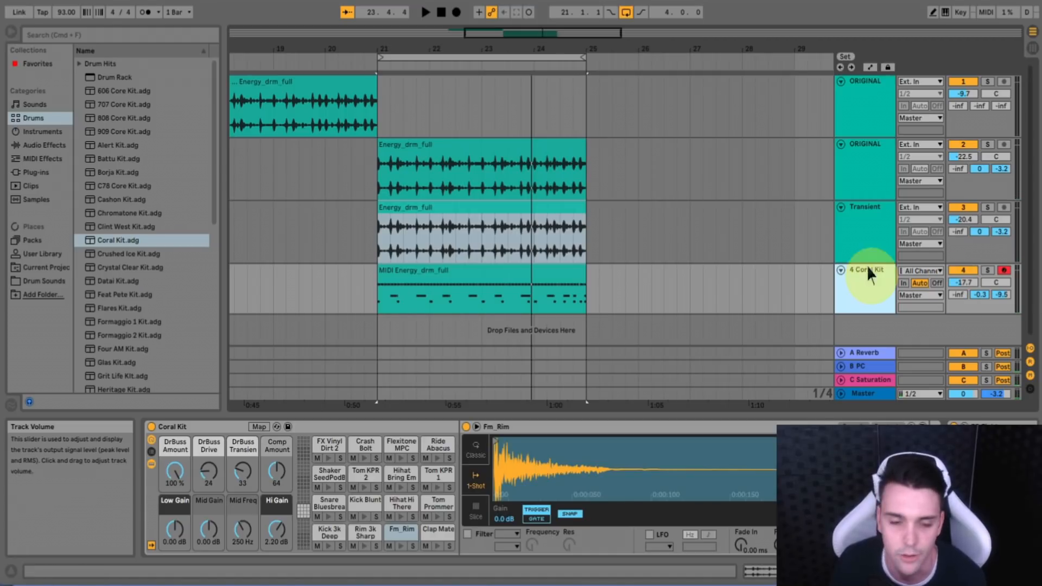
- Audition the Coral Kit track soloed during playback, inspect the Hihat Hi There pad, and unsolo the track
drag(482, 50, 558, 50)
key(space)
click(987, 270)
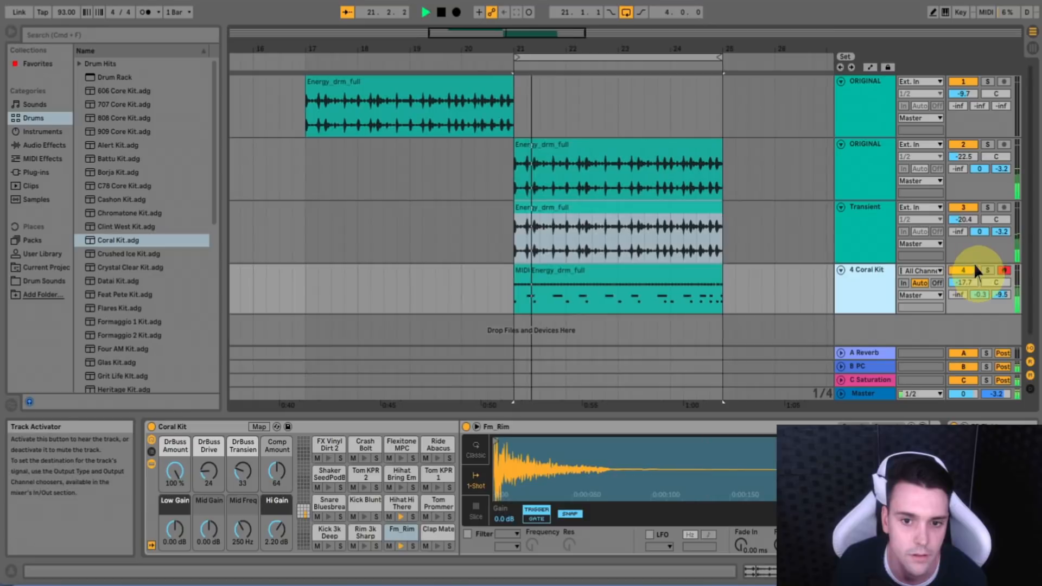
click(872, 269)
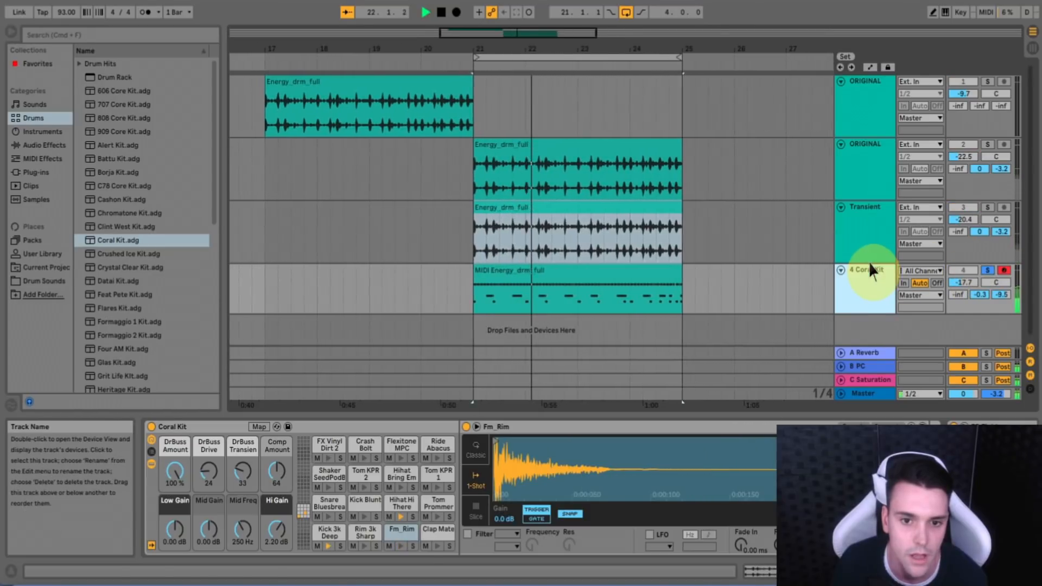
click(392, 495)
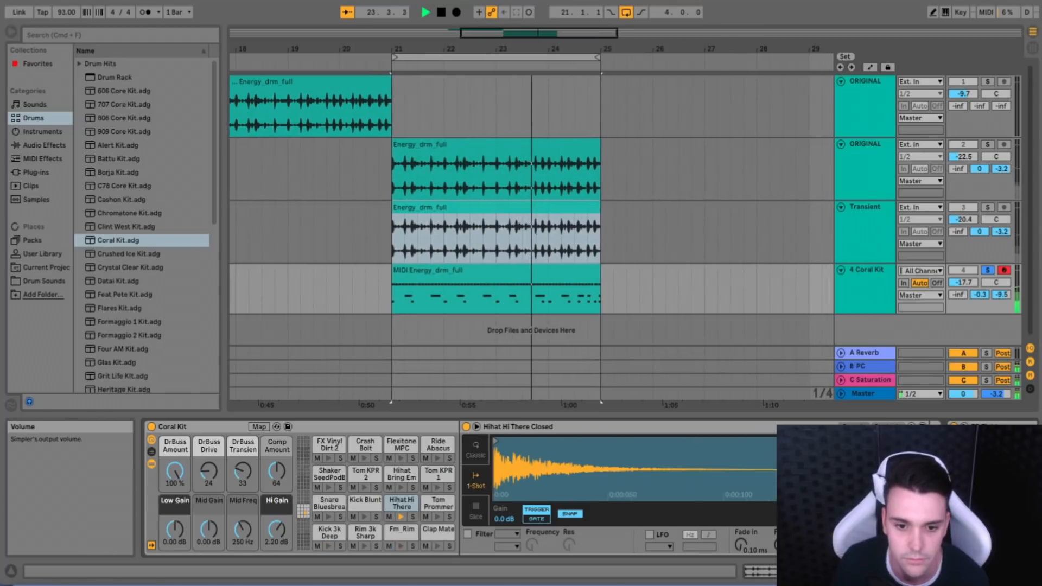
click(865, 278)
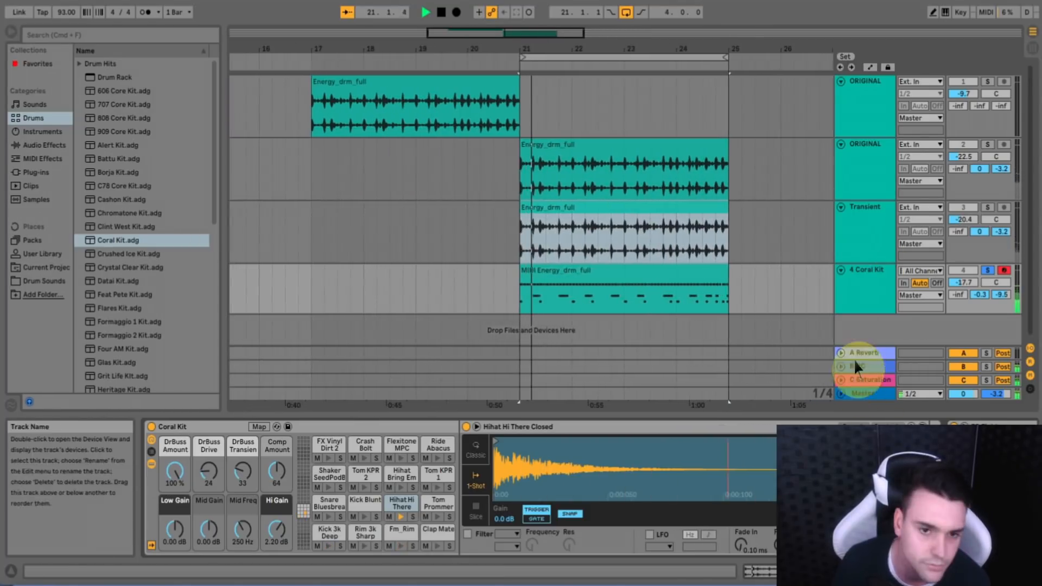
click(987, 270)
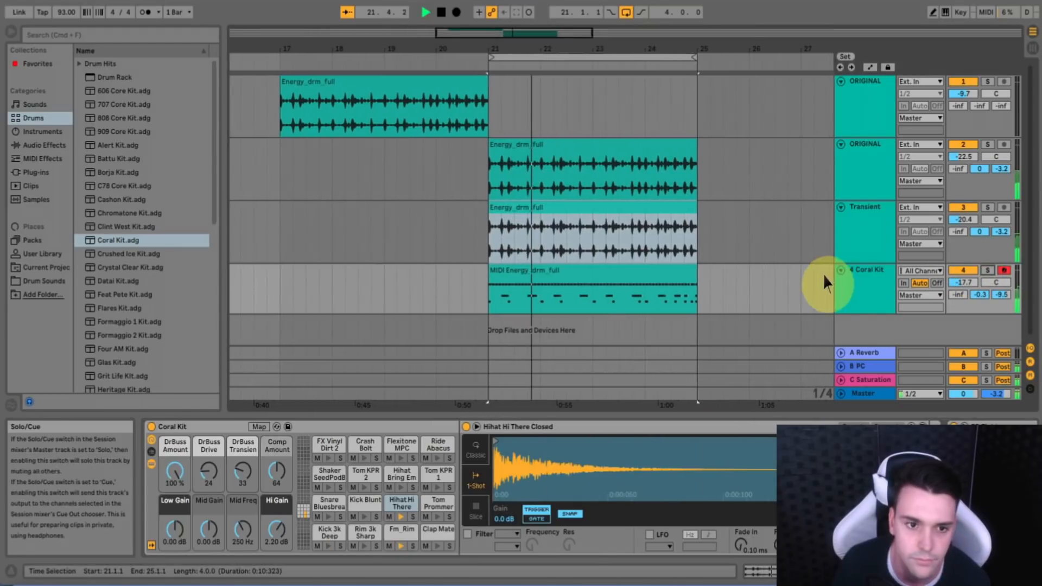
- Set the Coral Kit track's volume to -19.0 dB and select the Rim 3k Sharp pad
click(877, 271)
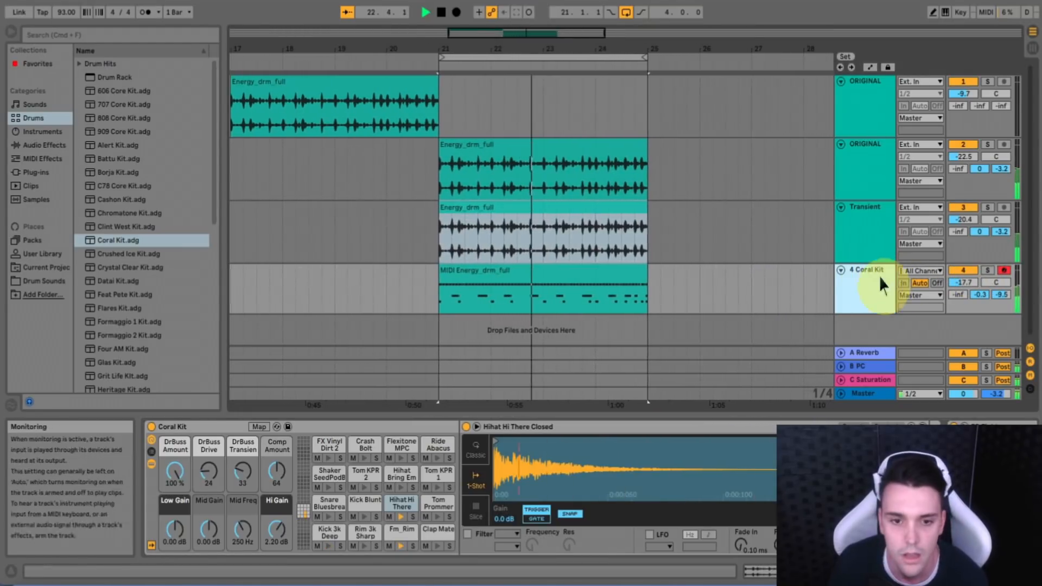
drag(964, 282, 965, 290)
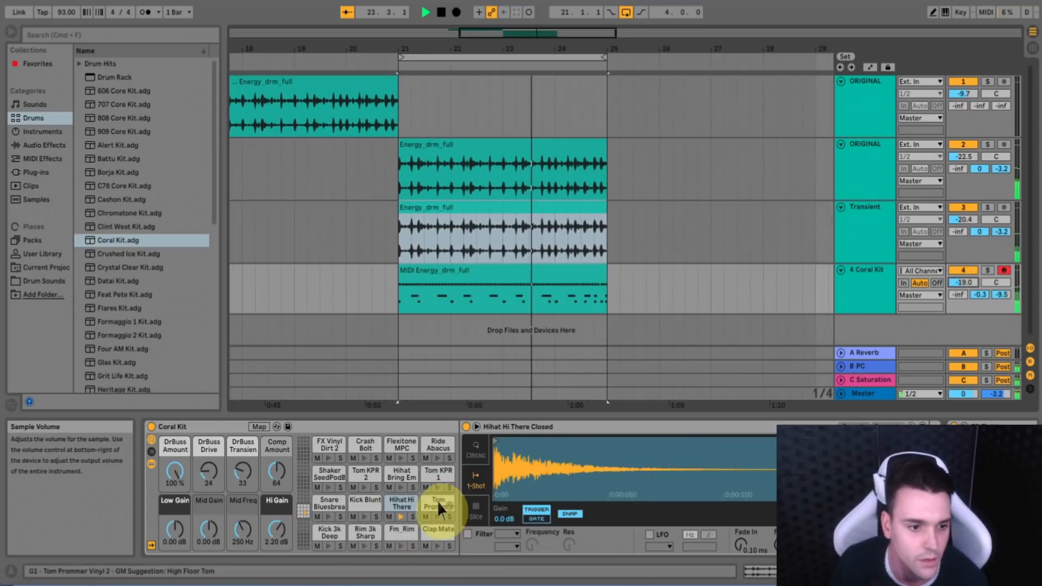
click(358, 522)
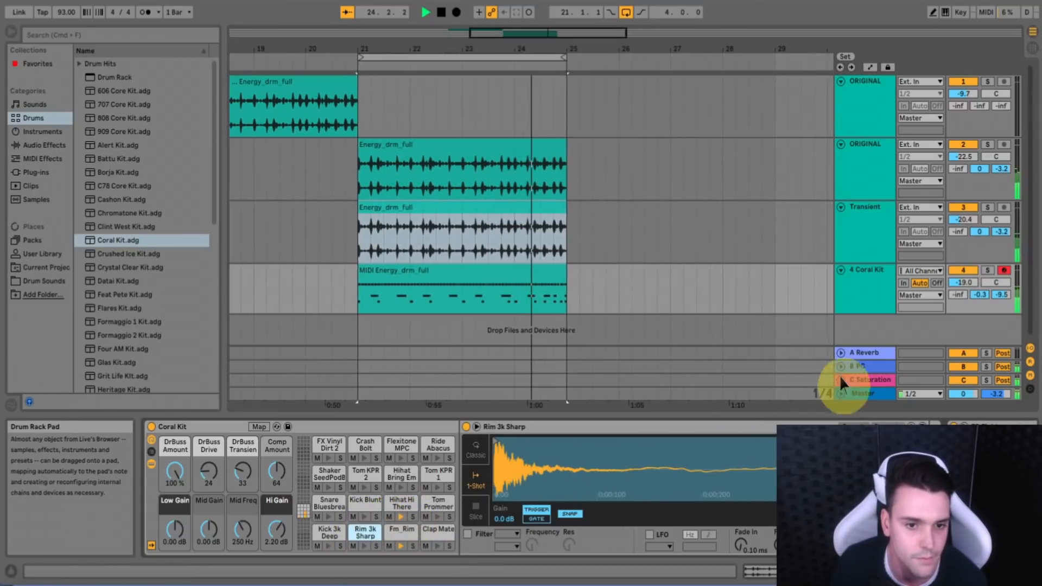
- Set the Coral Kit track's volume to -19.9 dB and stop playback
click(862, 282)
drag(966, 282, 967, 287)
key(space)
- Lower the second ORIGINAL, Transient and Coral Kit tracks together to -26.1, -24.0 and -23.5 dB, and audition the loop
click(869, 155)
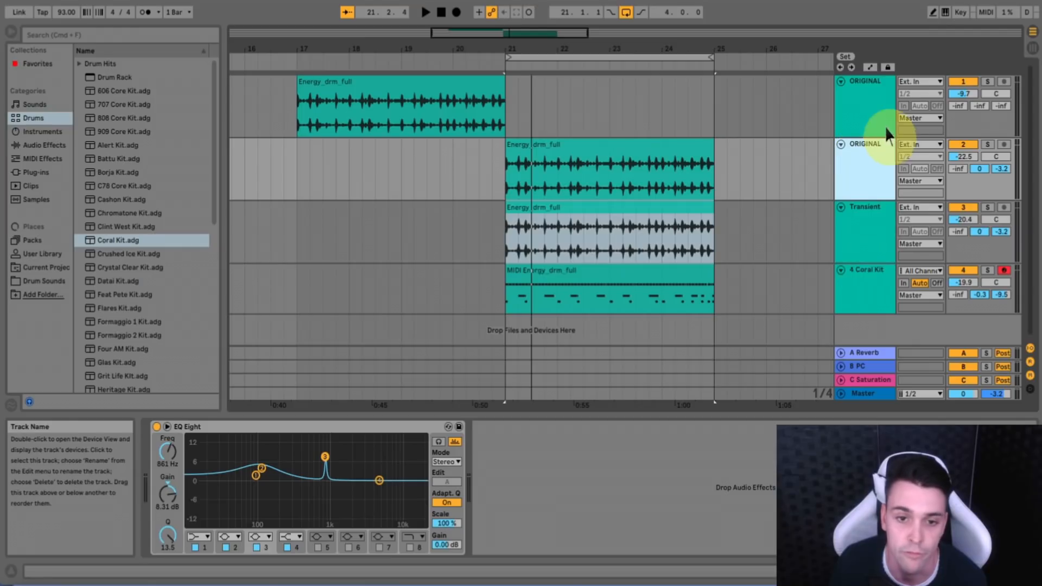
shift+click(868, 281)
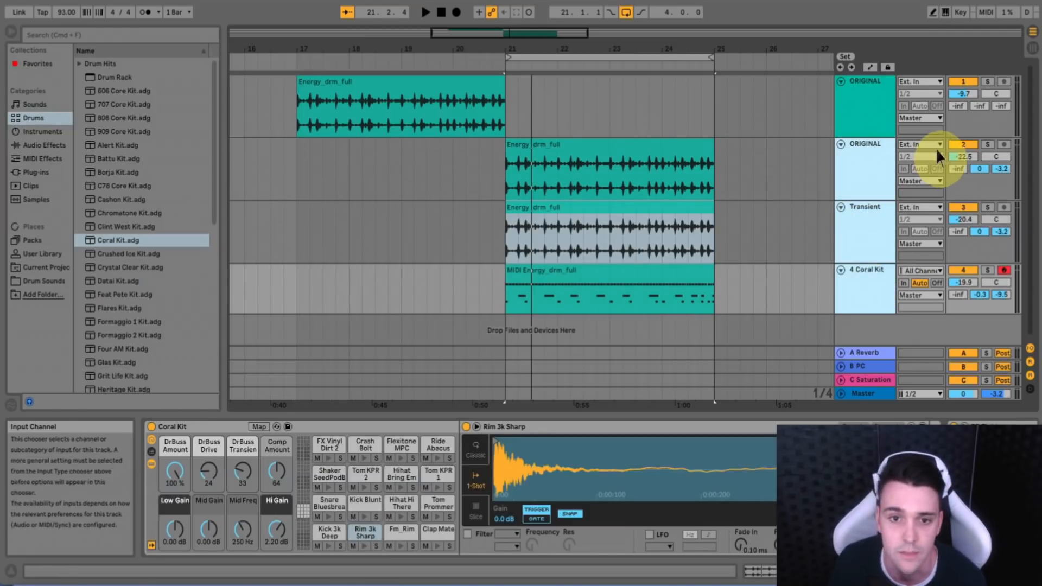
mouse_move(973, 152)
mouse_down()
mouse_move(964, 149)
mouse_move(965, 163)
mouse_up()
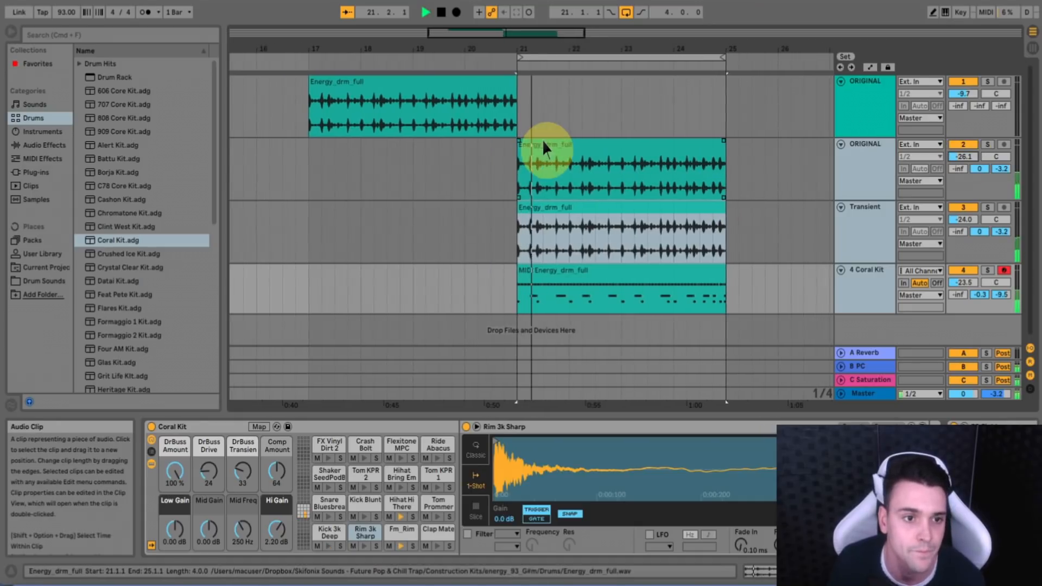
key(space)
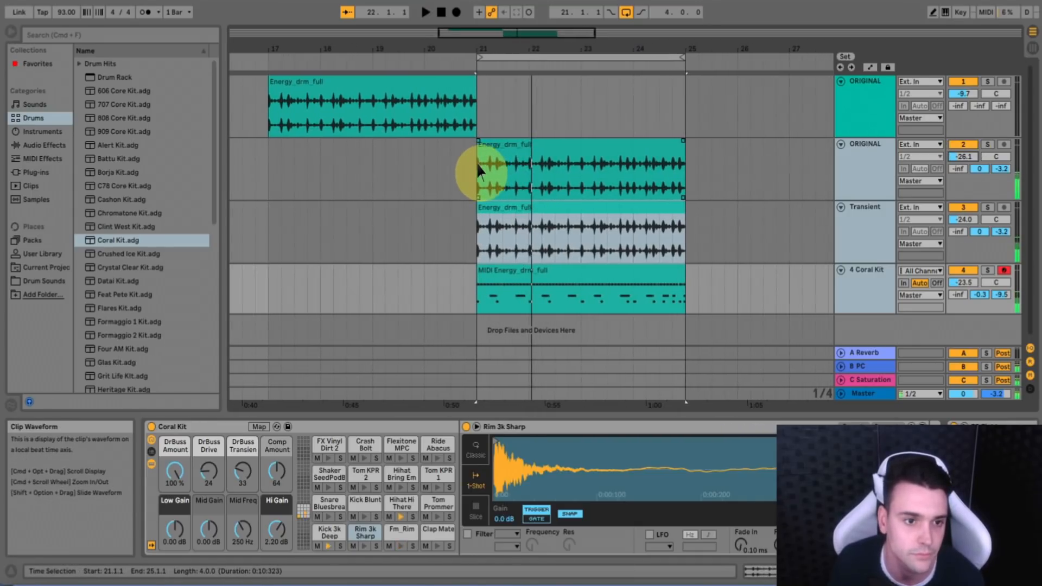
key(space)
- Play from bar 19 to compare the untouched loop with the layered version, setting the first ORIGINAL track's volume to -5.3 dB
click(473, 170)
click(371, 163)
mouse_move(456, 50)
mouse_down()
mouse_move(437, 48)
mouse_move(556, 50)
mouse_up()
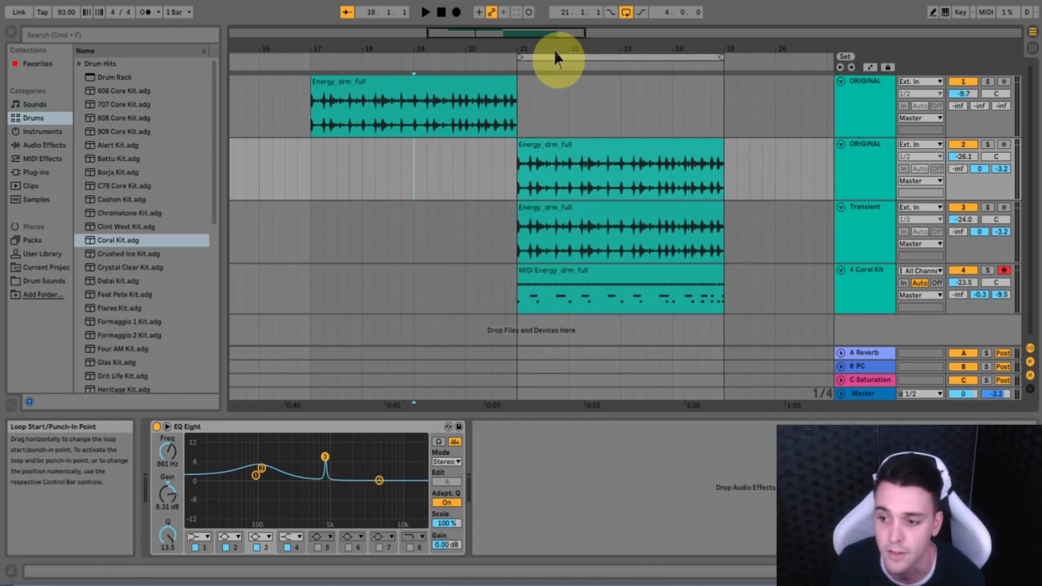
key(space)
drag(963, 93, 964, 79)
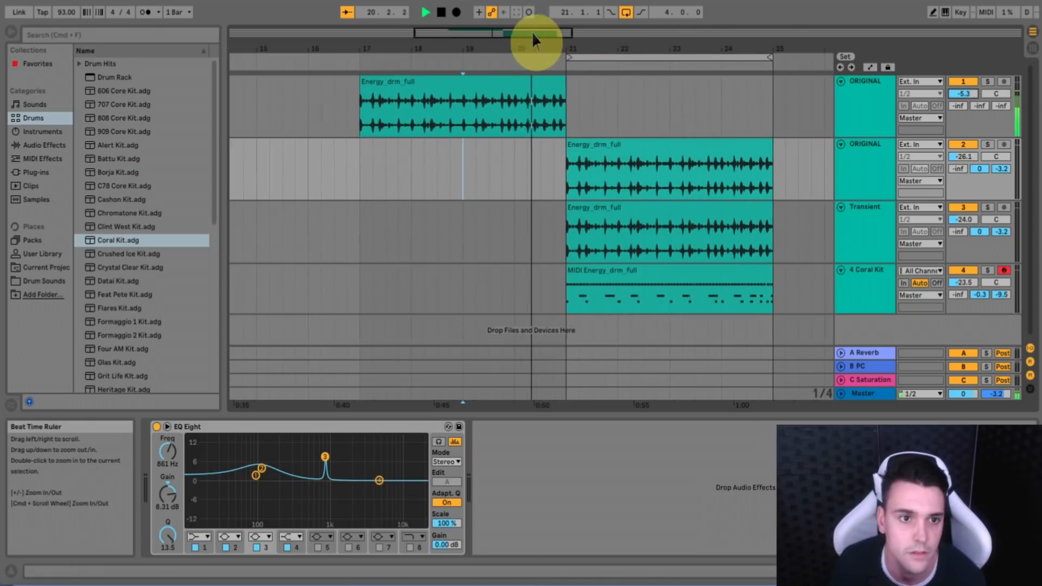
click(588, 153)
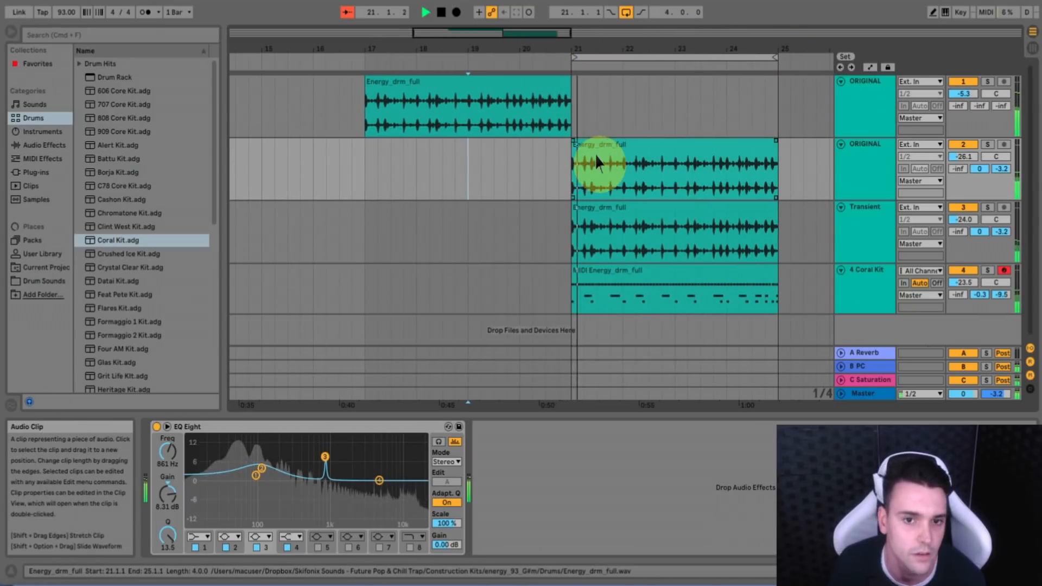
drag(536, 32, 533, 30)
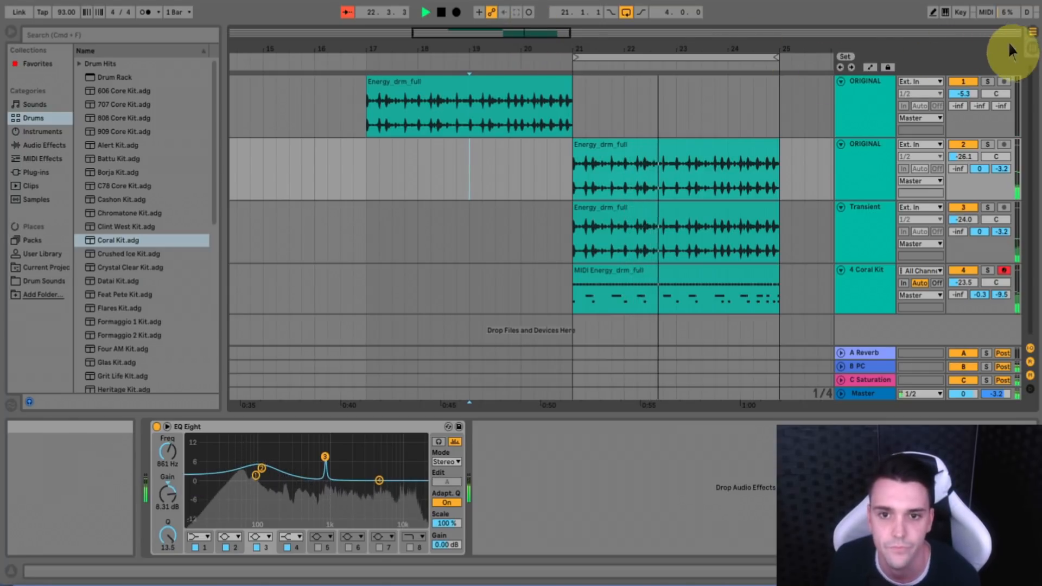
- Set the Overdrive's Drive on the C Saturation return to 66 %, and stop playback back in the arrangement
click(1033, 47)
click(917, 32)
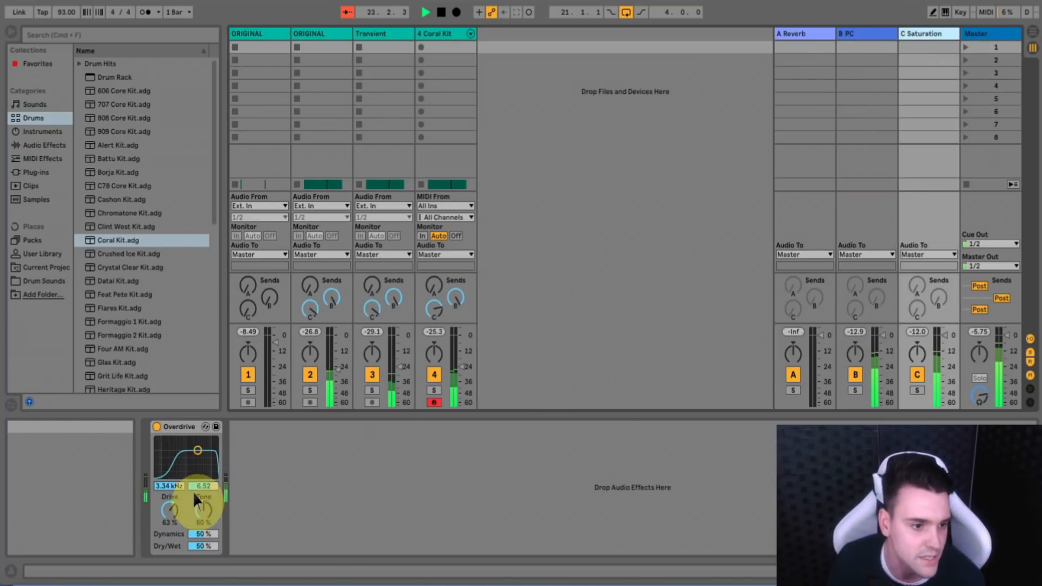
mouse_move(169, 510)
mouse_down()
mouse_move(169, 489)
mouse_move(169, 513)
mouse_up()
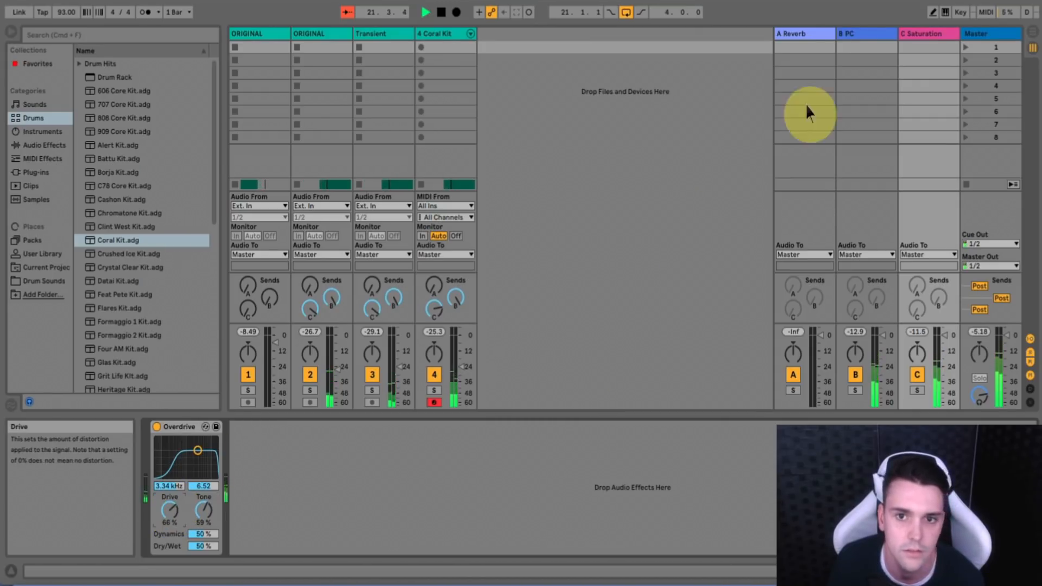
click(1028, 37)
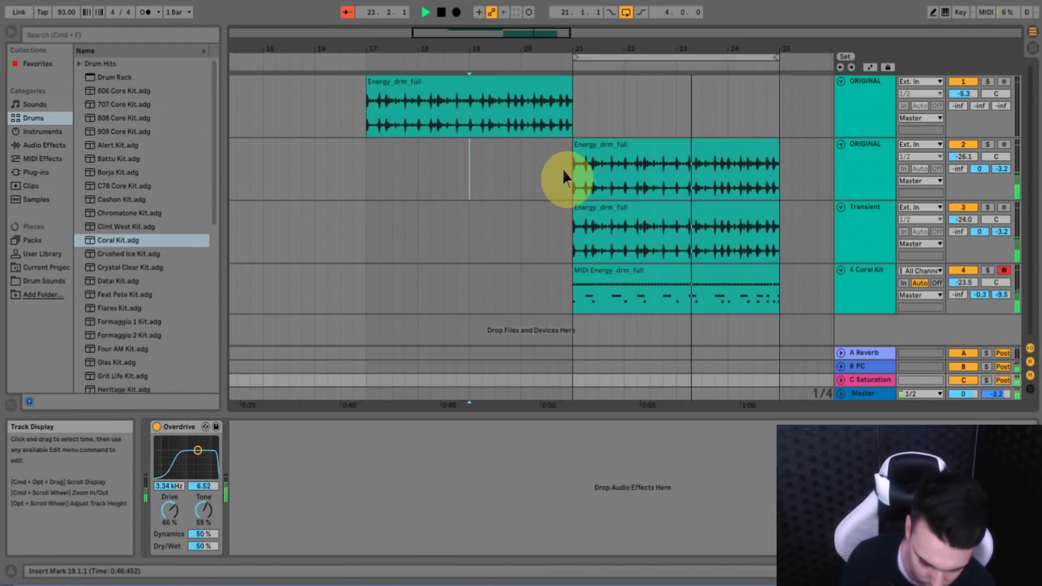
key(space)
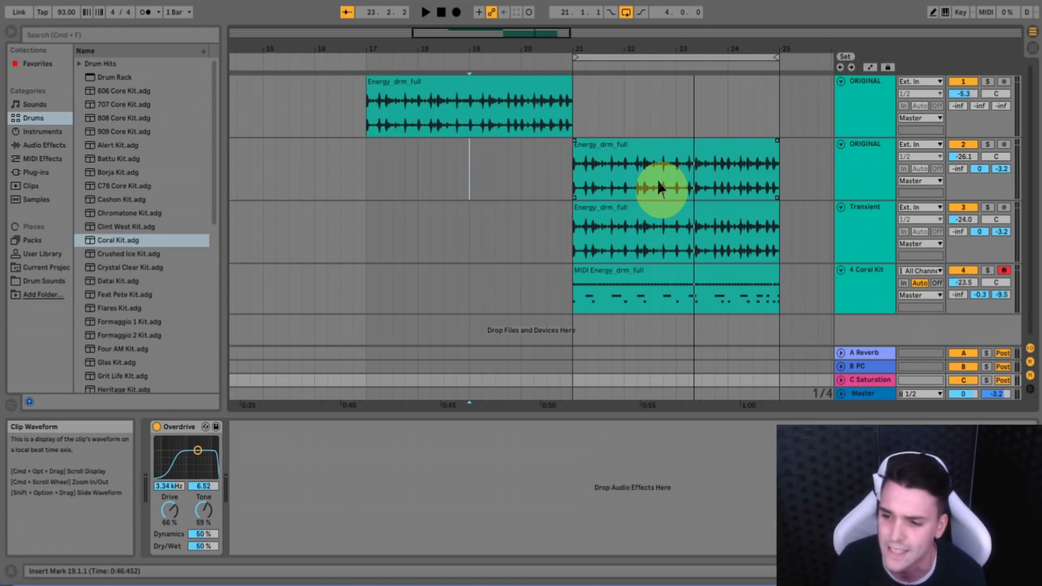
click(882, 143)
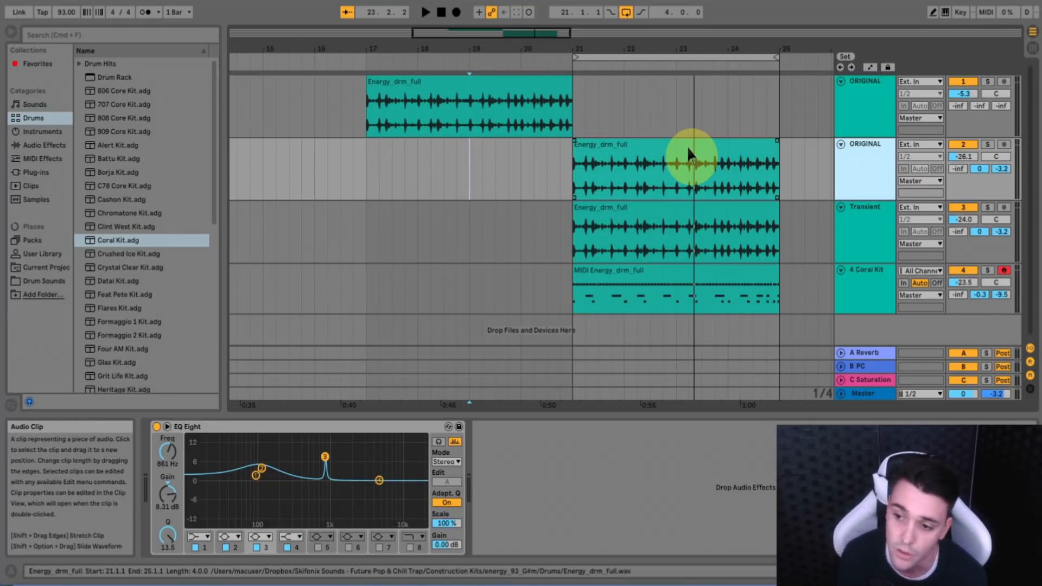